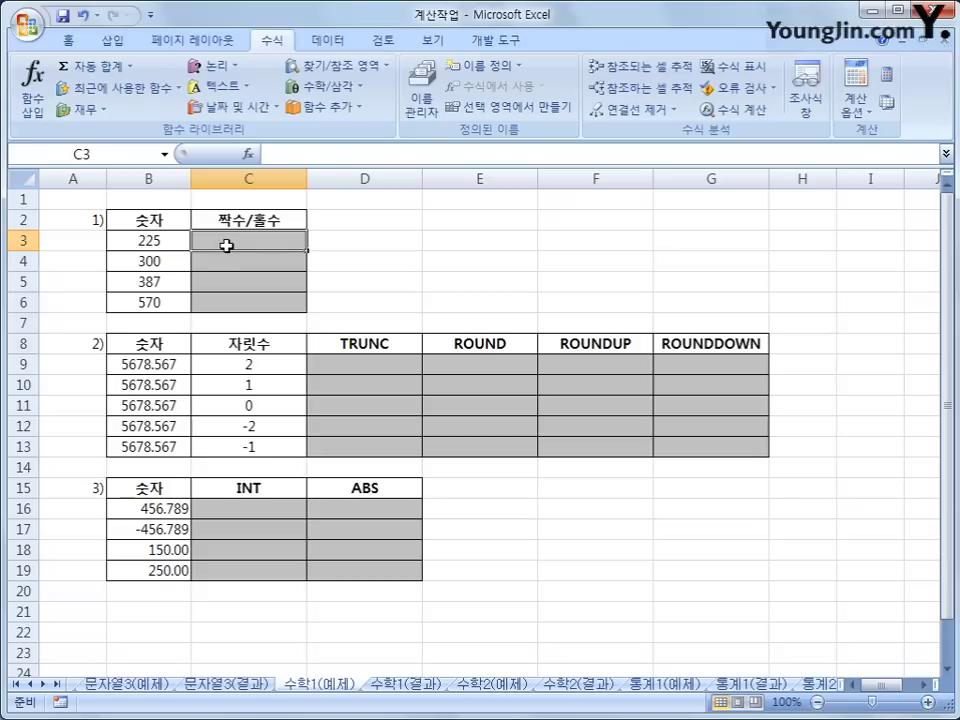
- Enter a MOD function in C3 with number B3 and divisor 2, and fill it down to C6
click(338, 102)
click(339, 88)
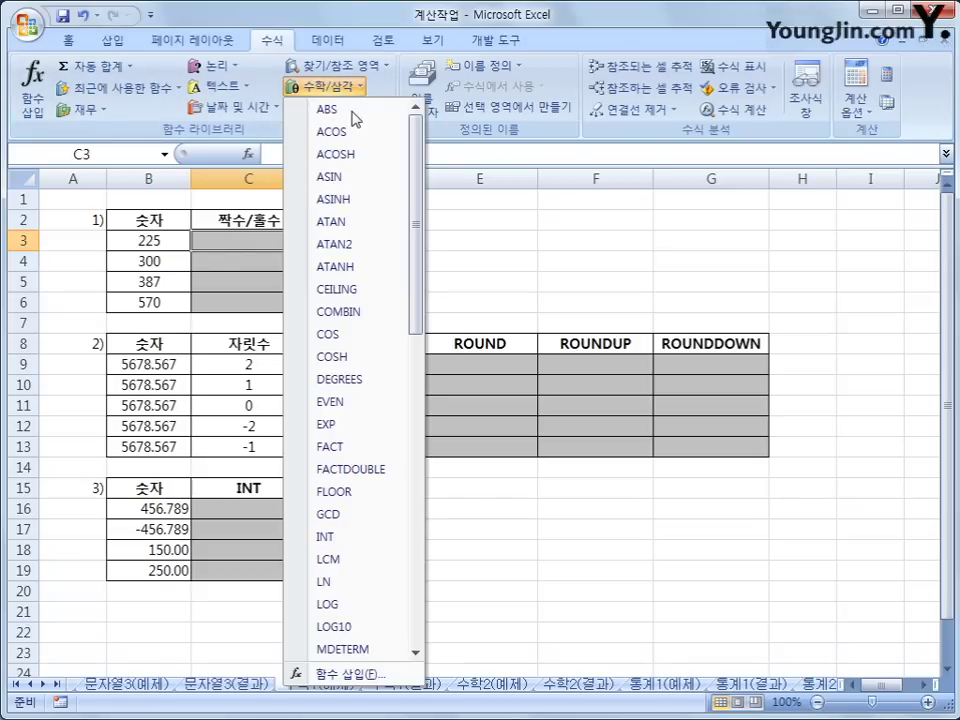
drag(418, 257, 420, 315)
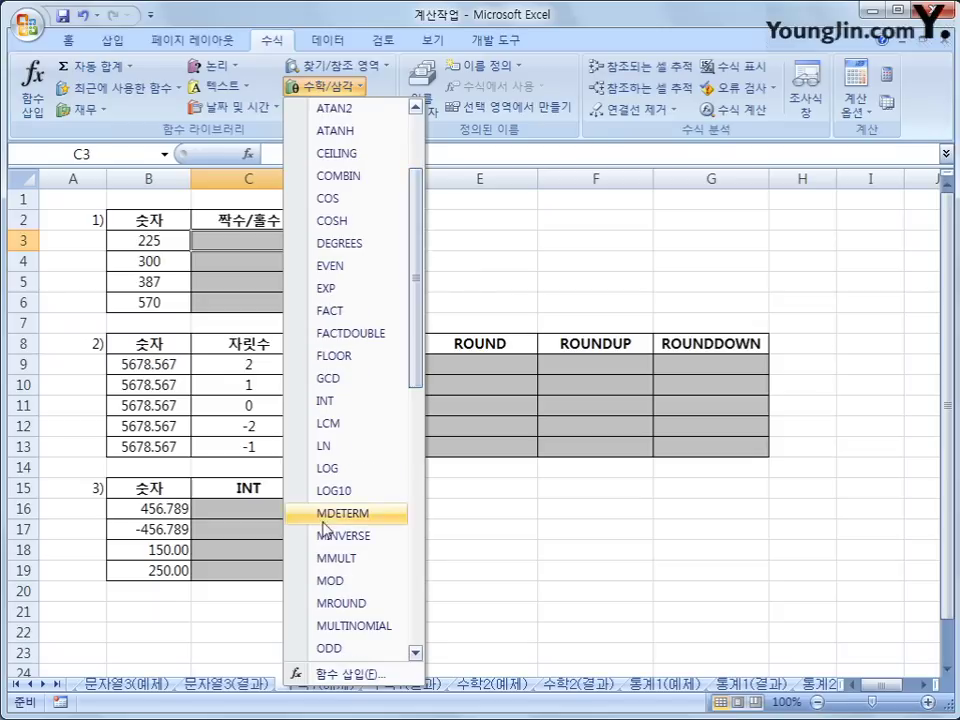
click(325, 586)
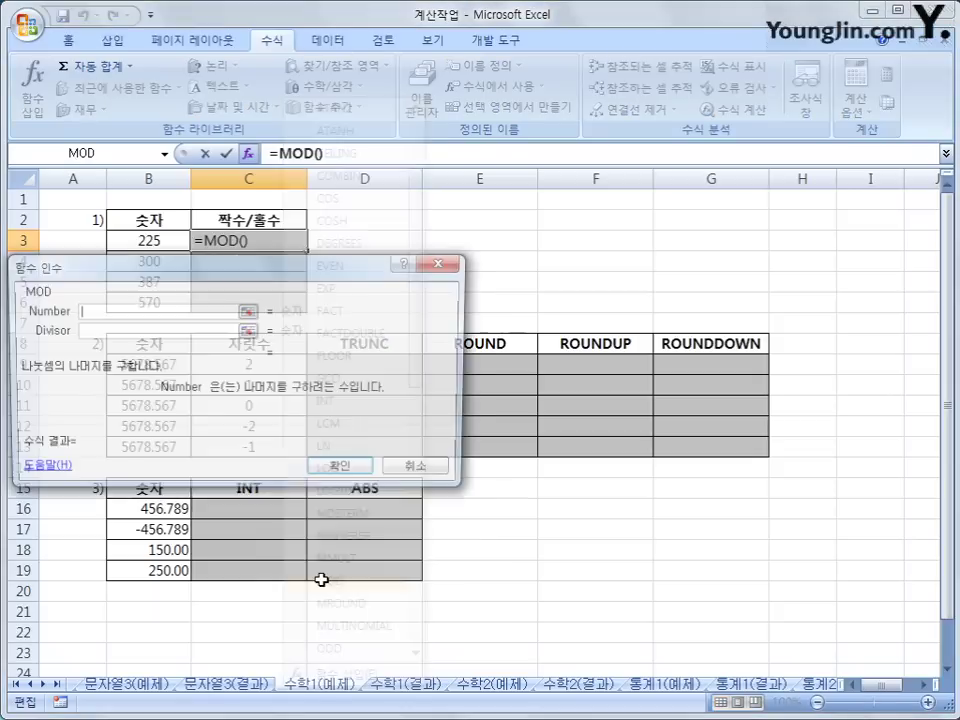
click(148, 240)
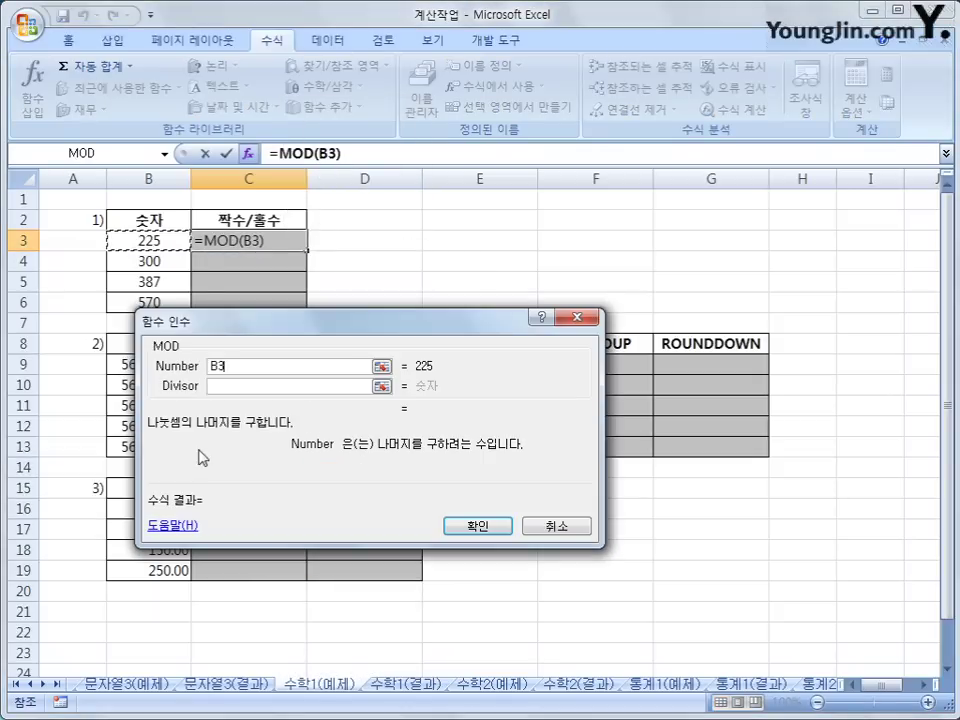
click(239, 385)
text(2)
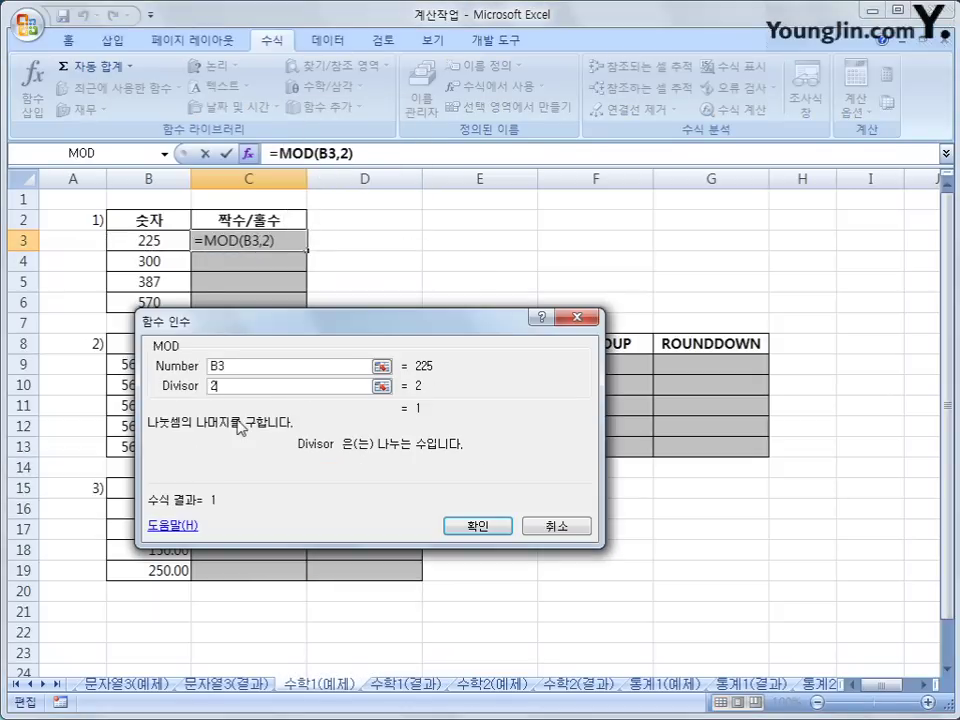
click(476, 526)
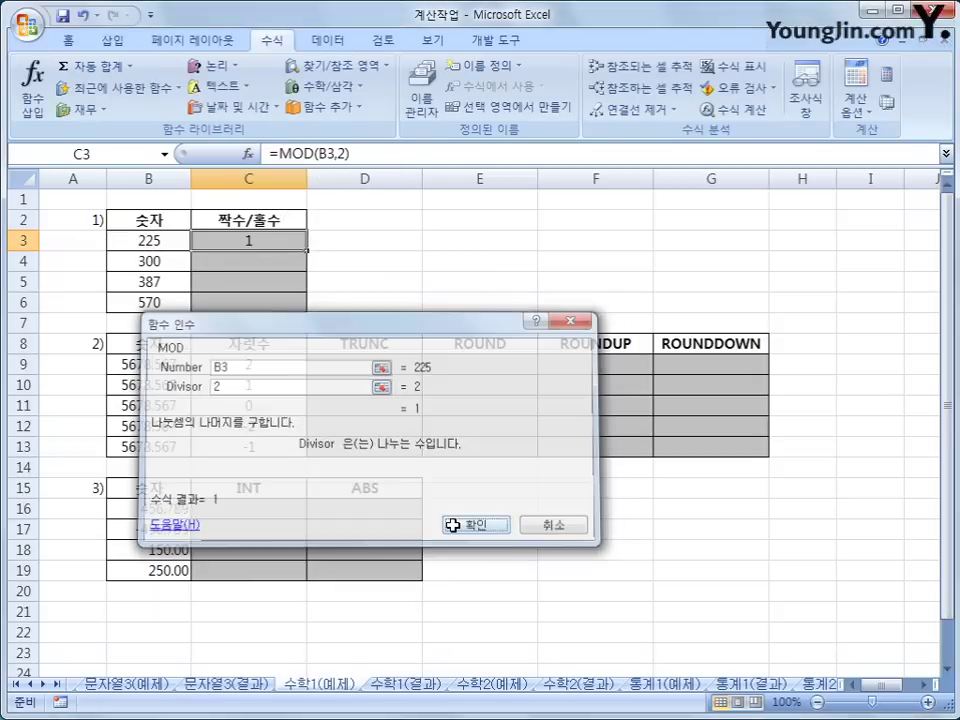
drag(307, 248, 306, 305)
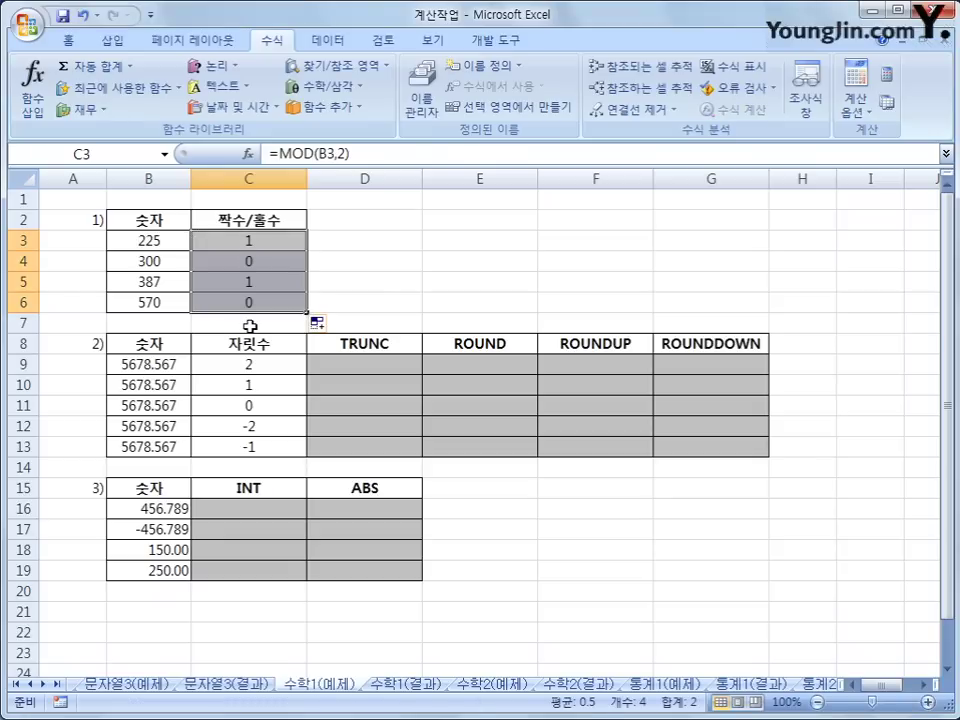
- Cut the MOD(B3,2) expression out of the formula in C3, leaving only the equals sign
click(246, 239)
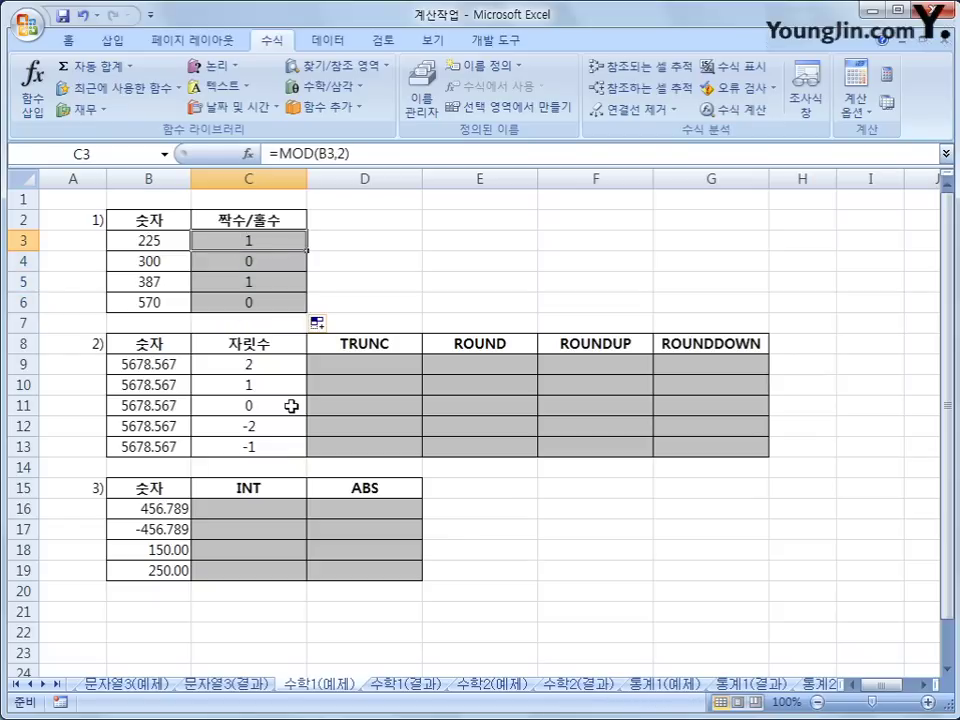
click(268, 259)
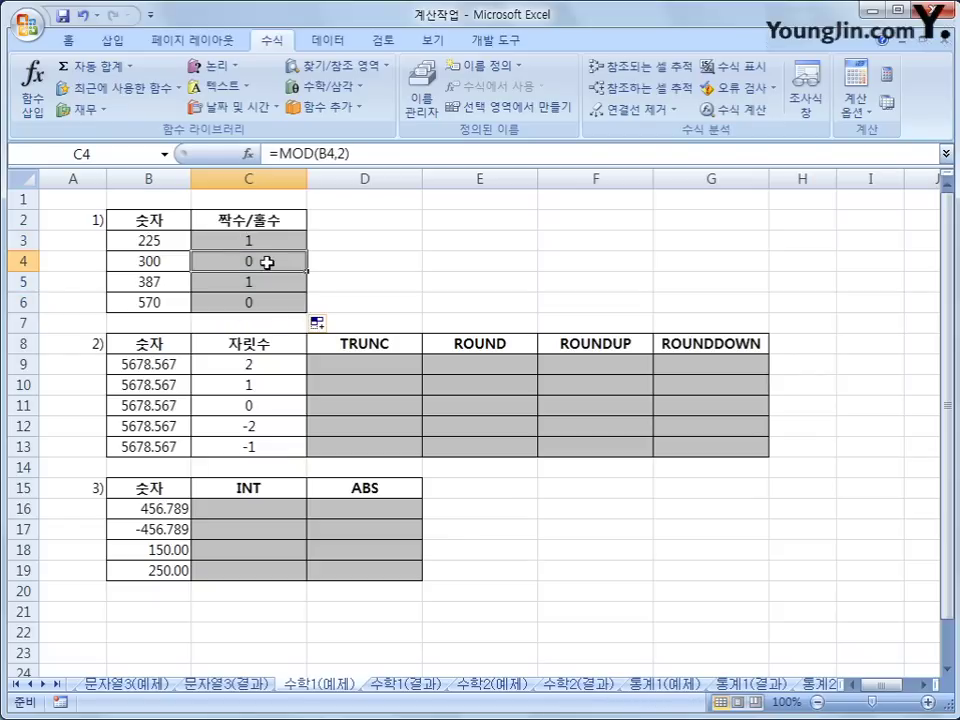
click(258, 244)
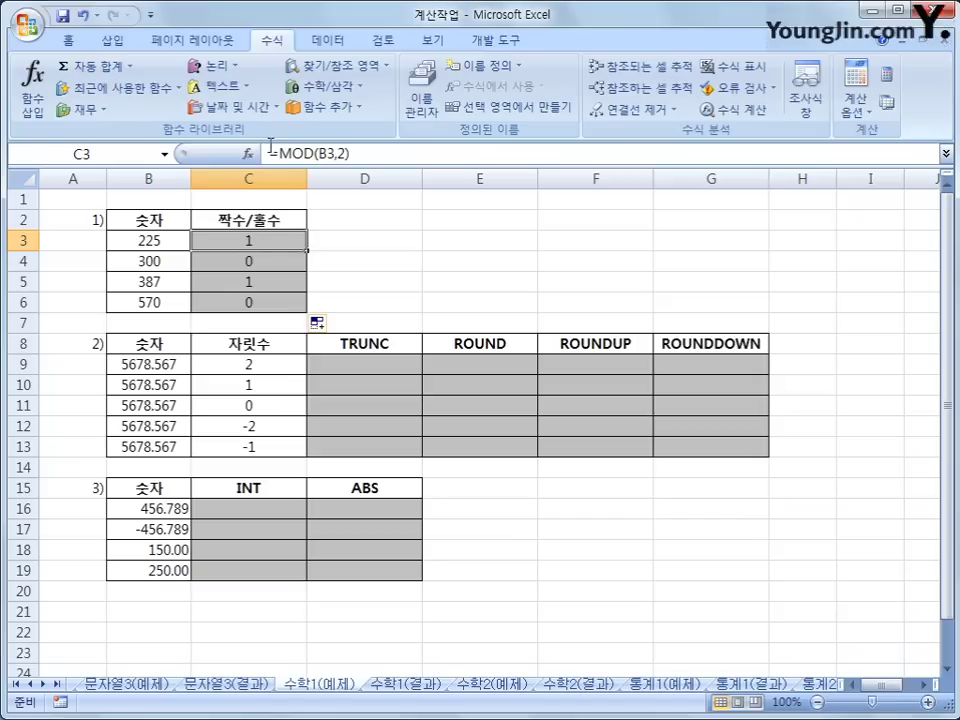
drag(280, 153, 411, 153)
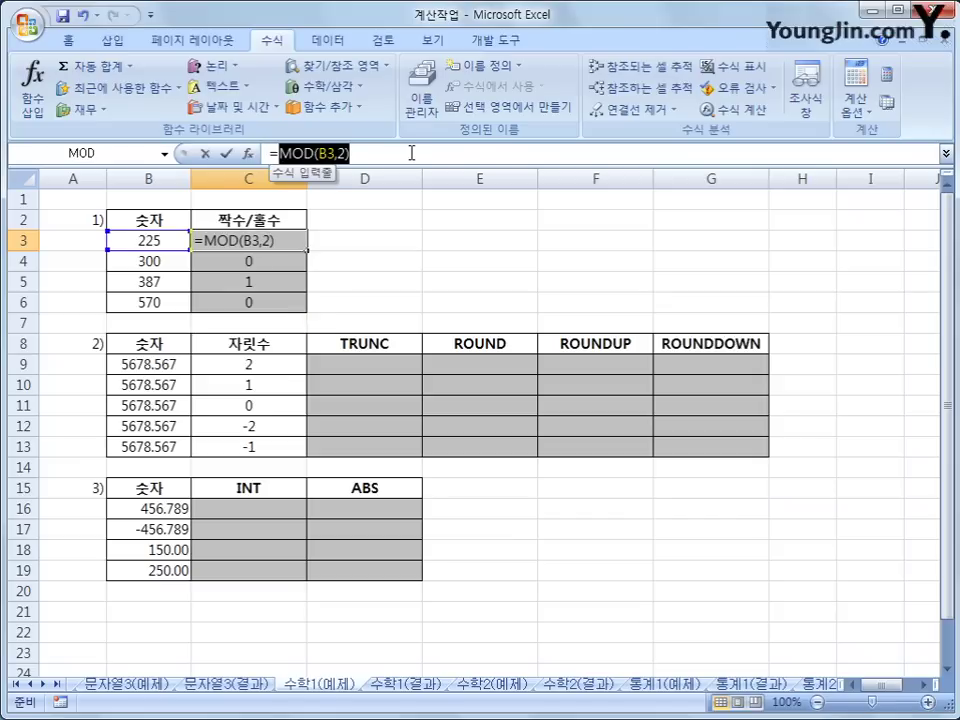
right_click(354, 156)
click(362, 166)
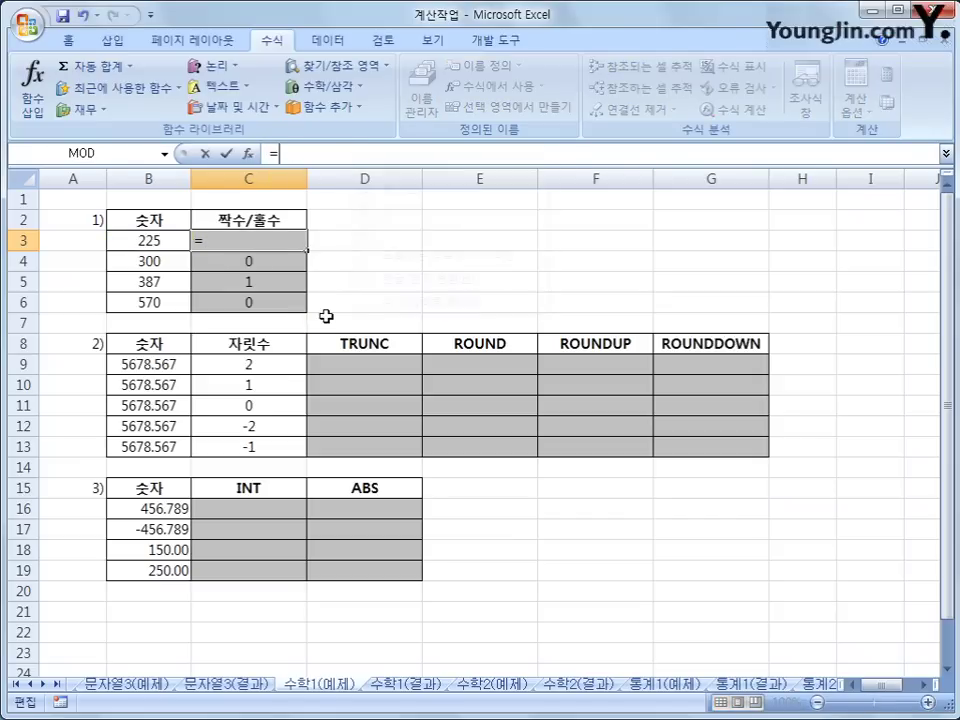
- Insert an IF function in C3 and paste the cut expression to make the logical test MOD(B3,2)=0
click(212, 67)
click(234, 136)
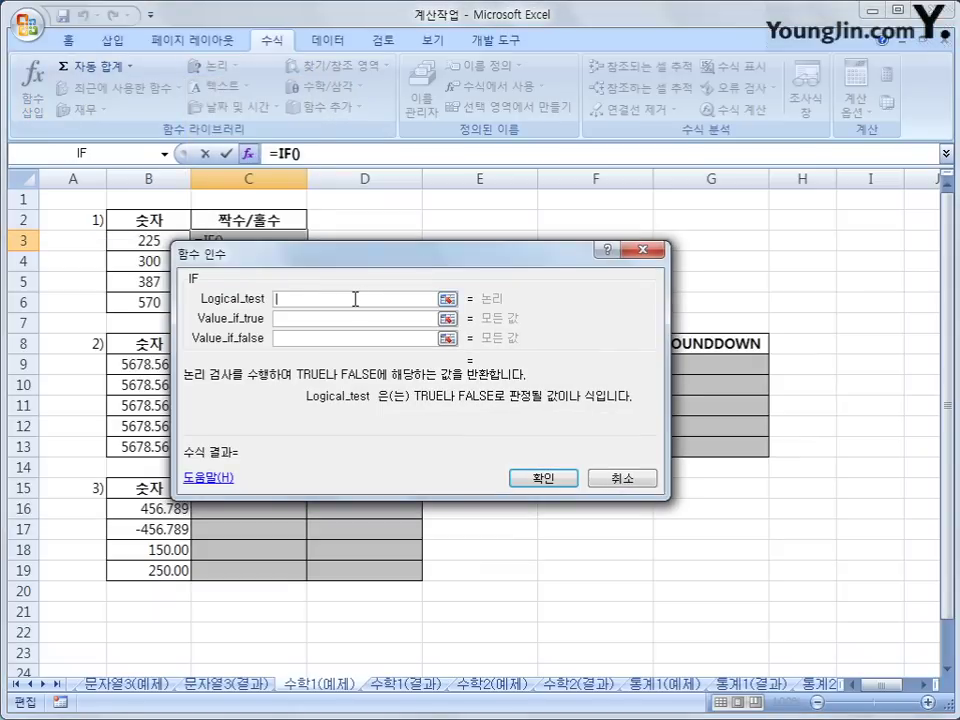
right_click(355, 298)
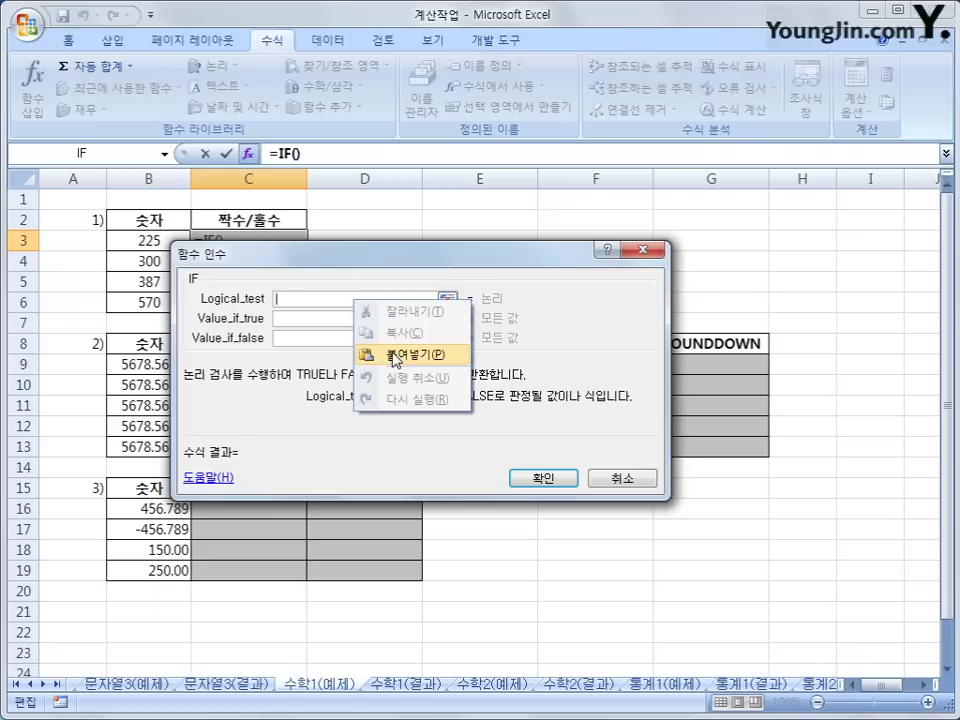
click(398, 350)
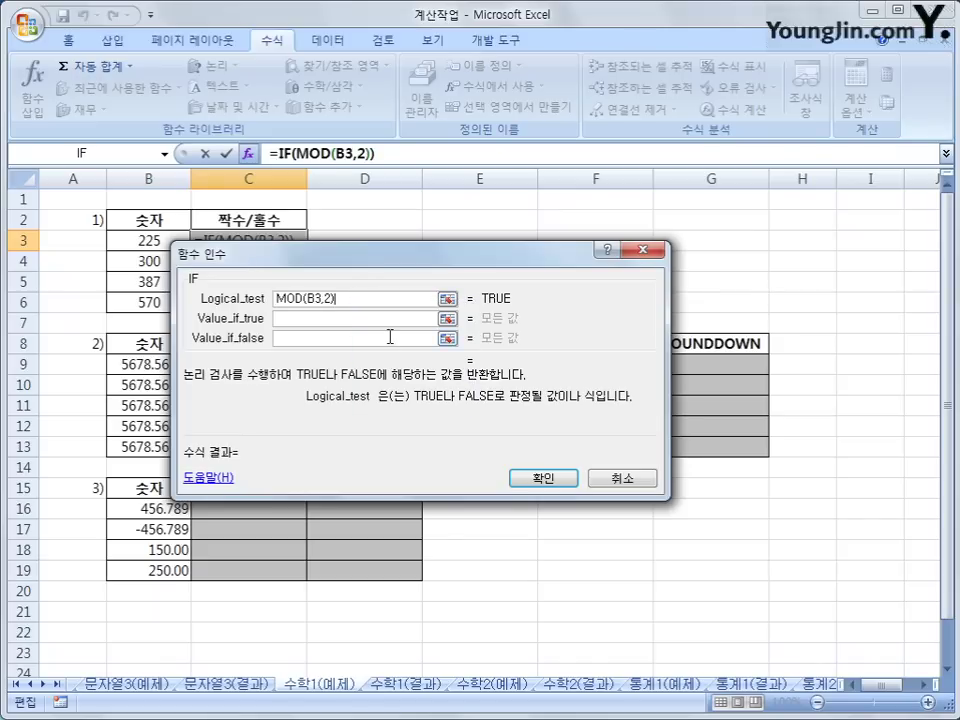
text(=0)
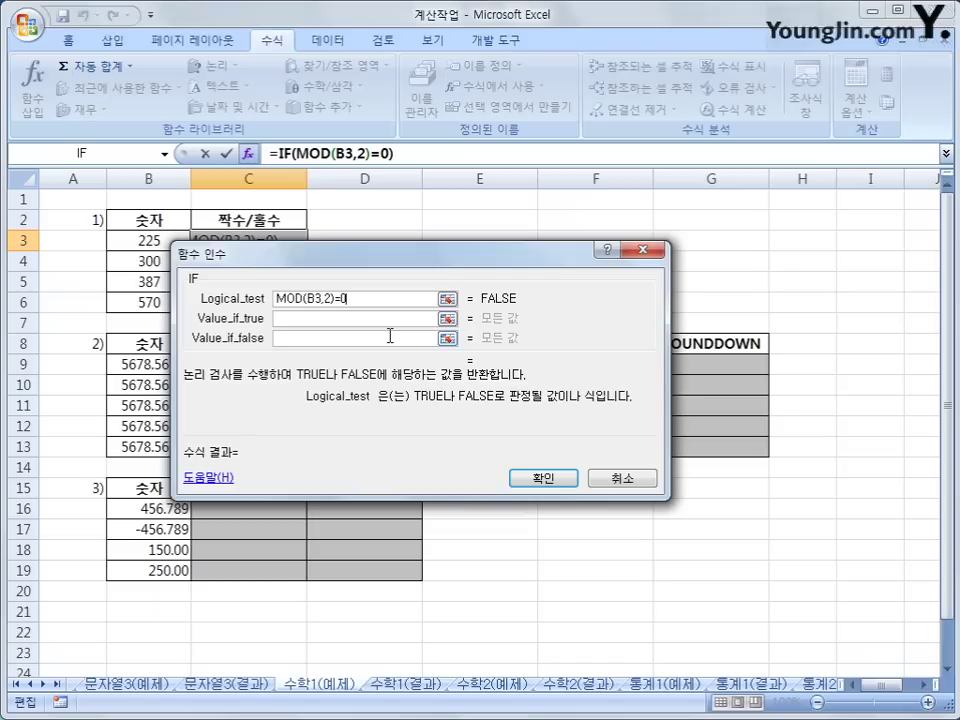
- Make the IF function return 짝수 when true and 홀수 when false, and fill the formula down to C6
key(Tab)
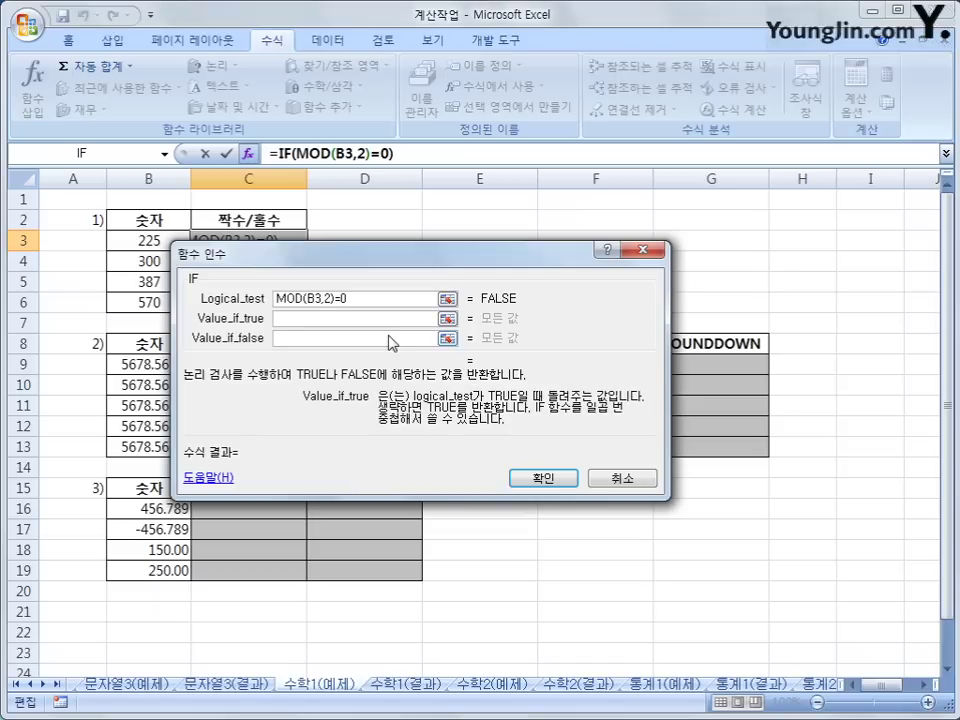
text(짝수)
key(Tab)
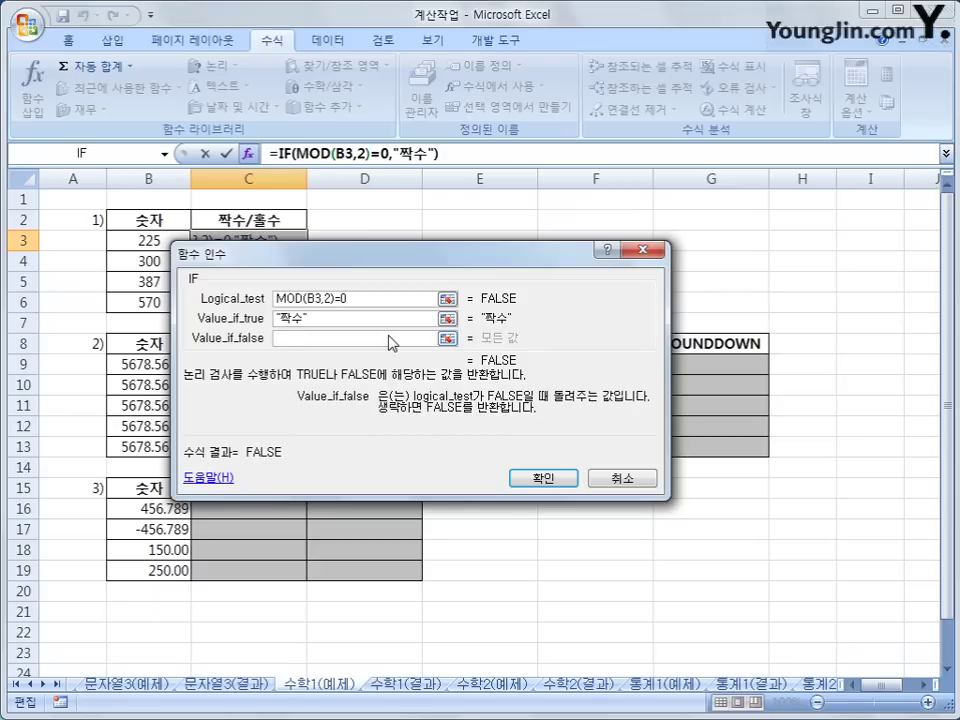
text(허)
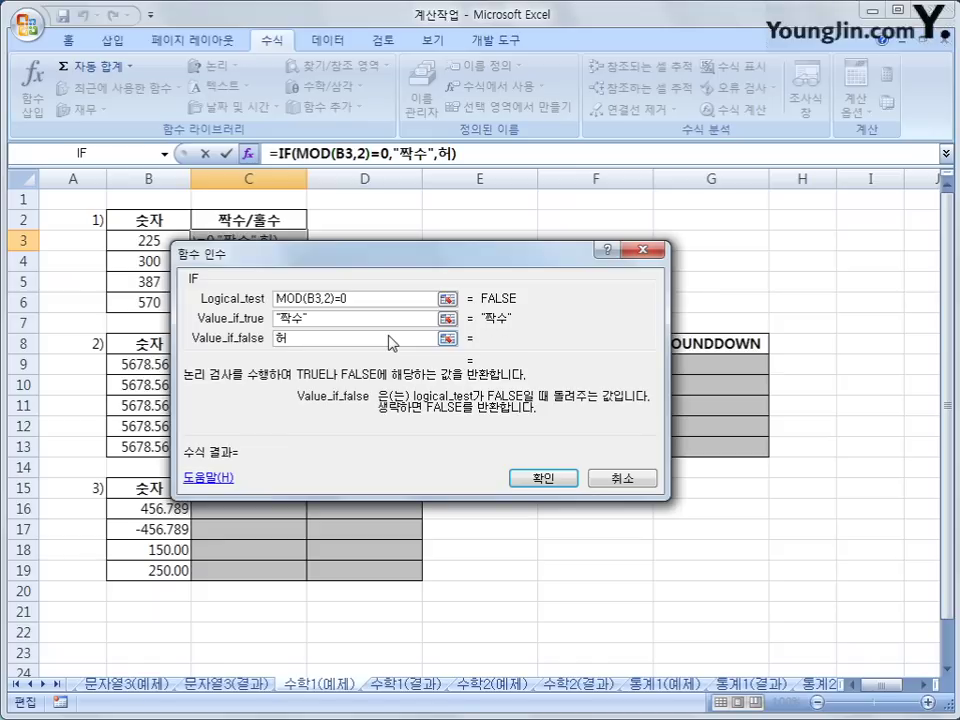
key(BackSpace)
text(홀수)
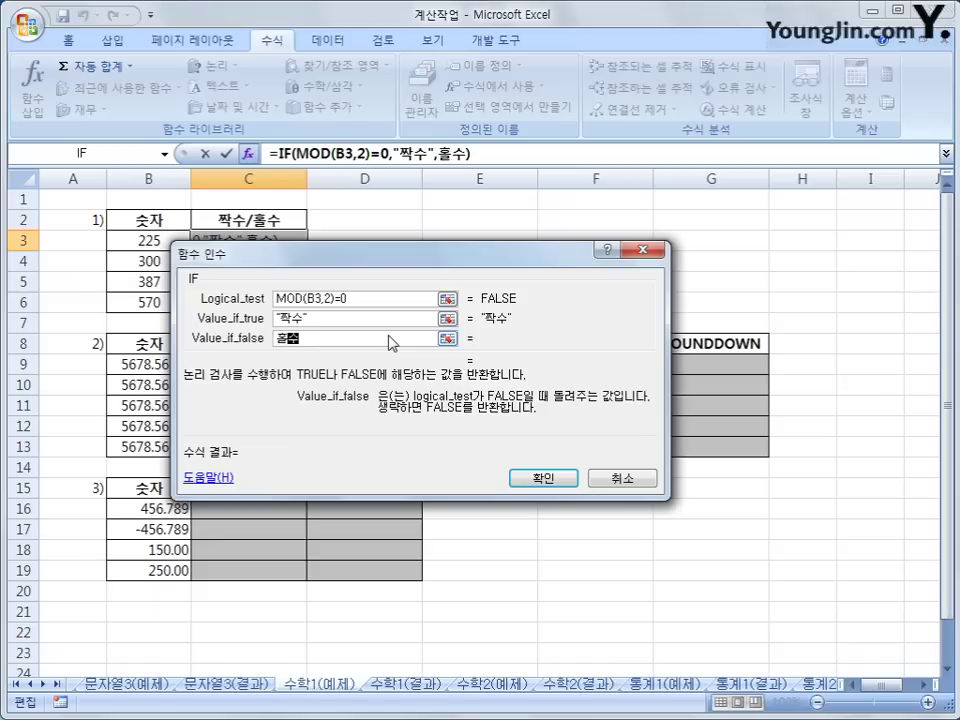
key(Tab)
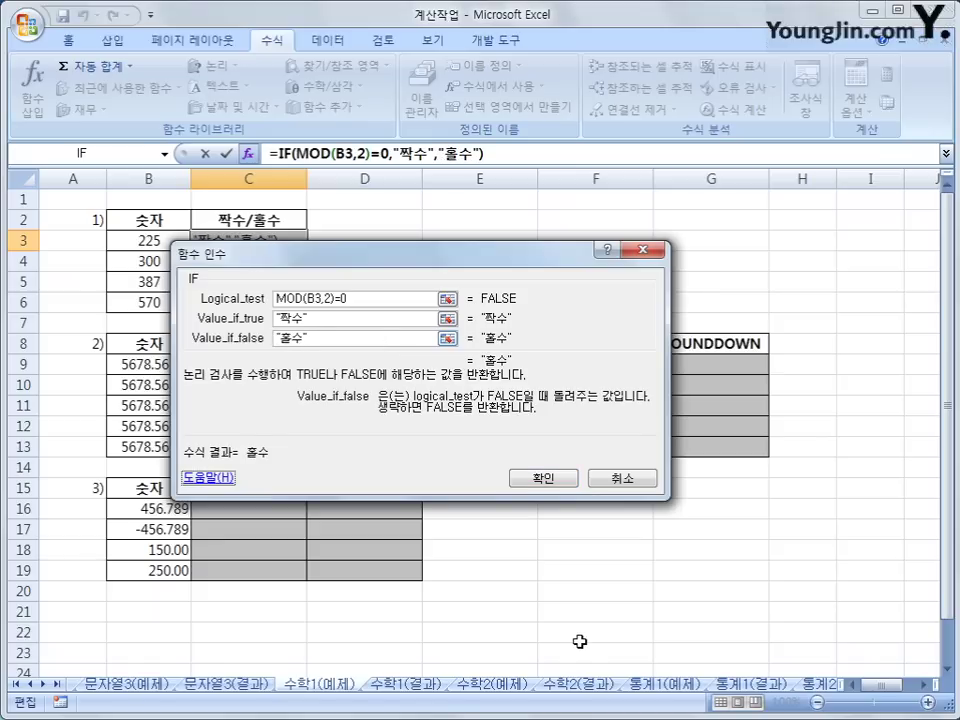
click(567, 480)
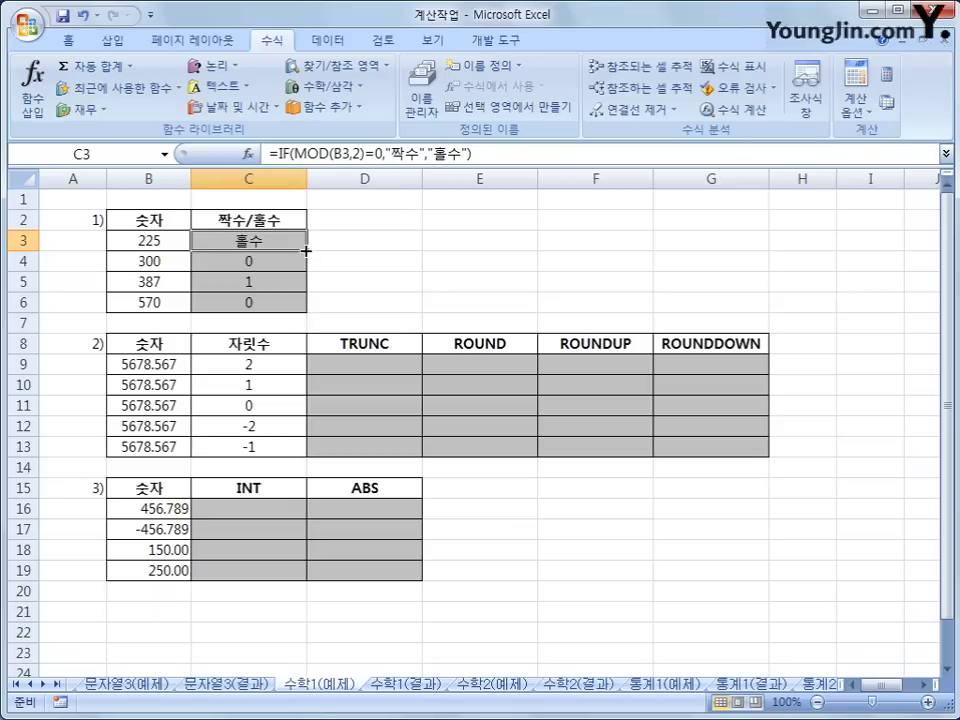
drag(308, 250, 310, 316)
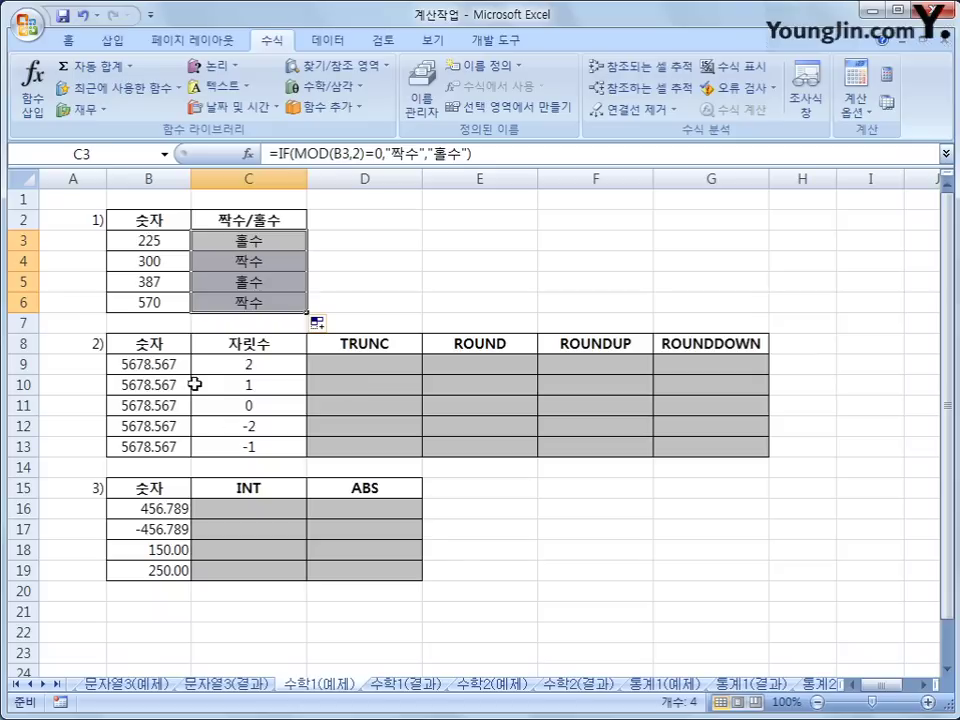
- Examine the 숫자 values in B9:B13 and the 자릿수 values in C9:C13 of the second table
drag(165, 364, 165, 446)
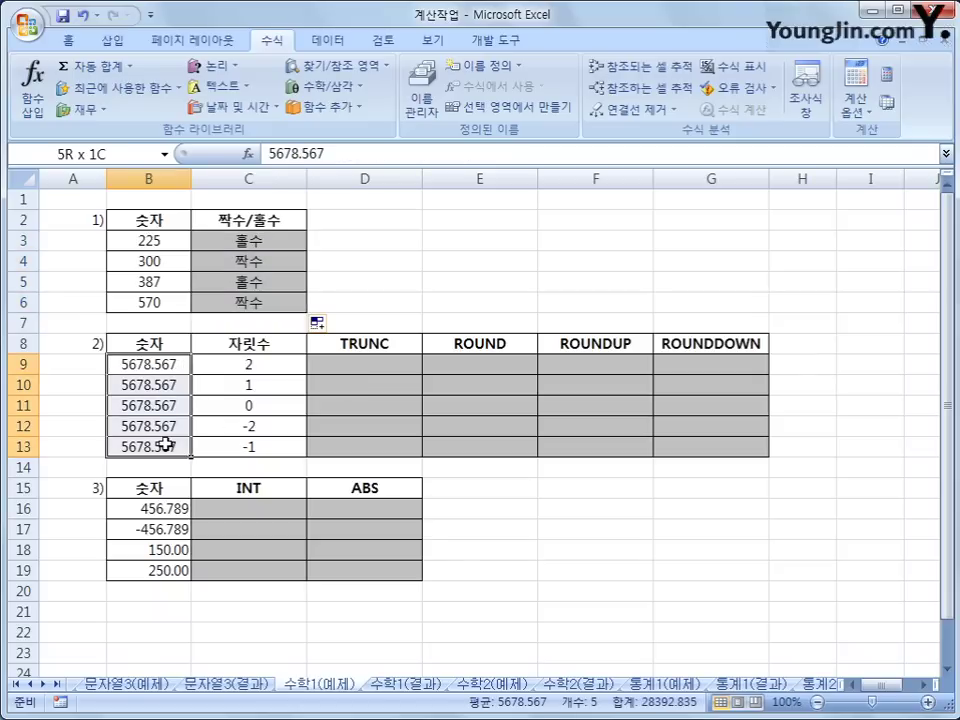
drag(246, 362, 230, 446)
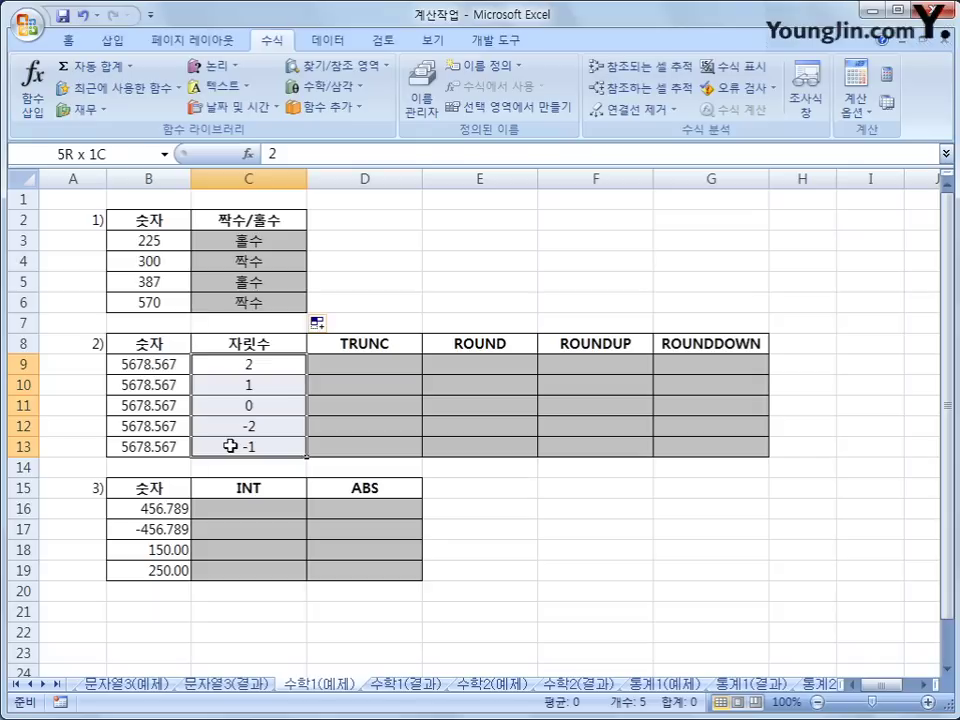
click(266, 360)
click(266, 387)
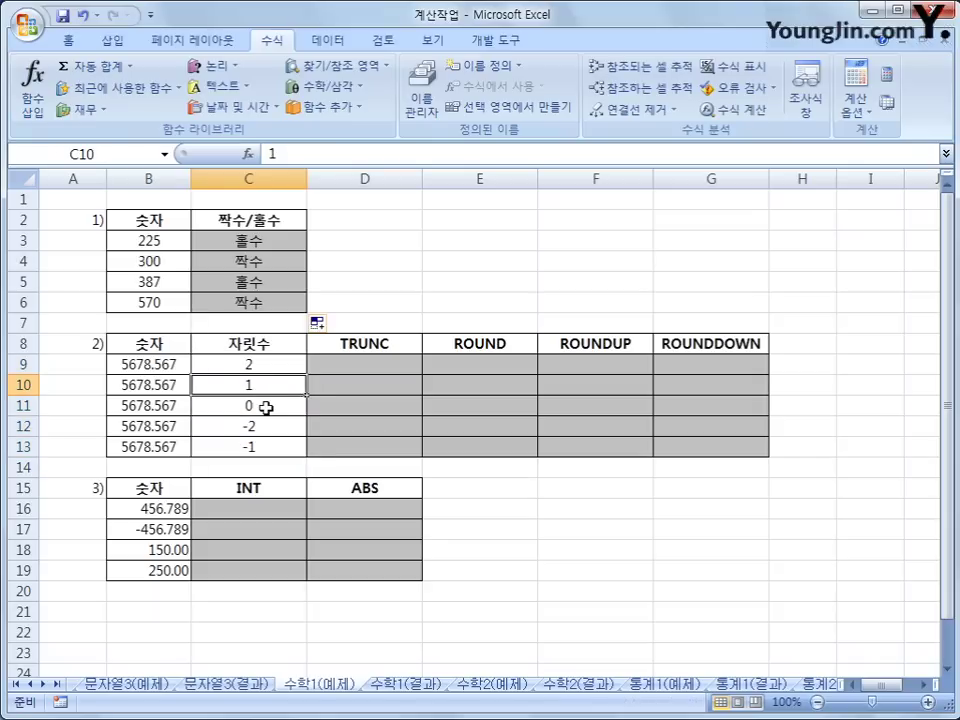
click(265, 405)
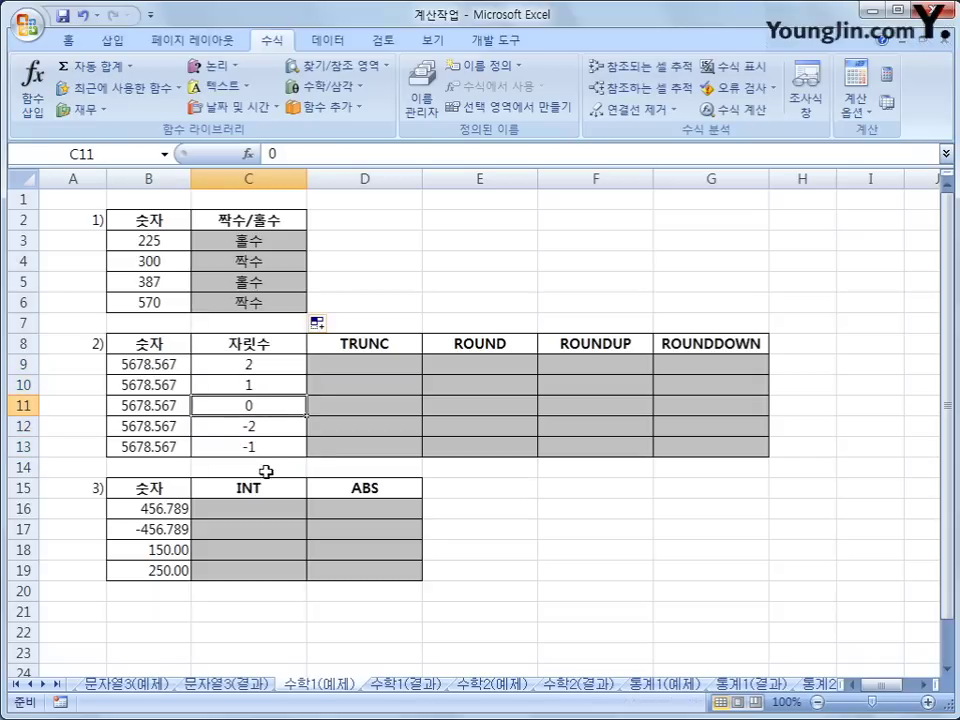
click(253, 427)
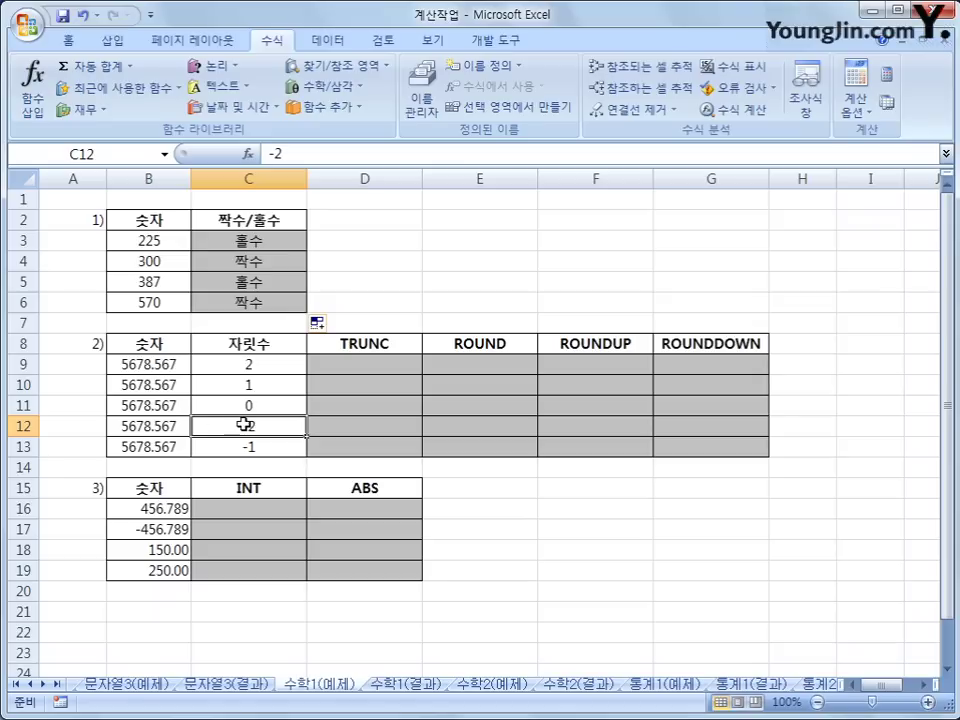
- Enter a TRUNC function in D9 with B9 as the number and C9 as the number of digits
click(339, 360)
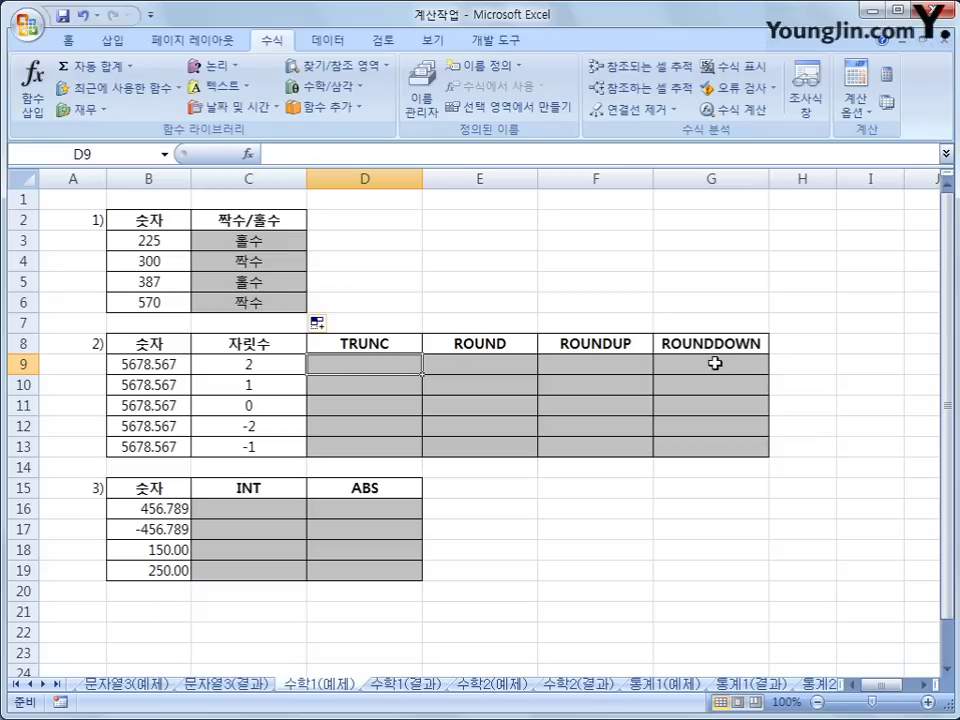
click(334, 88)
scroll(303, 125, down, 5)
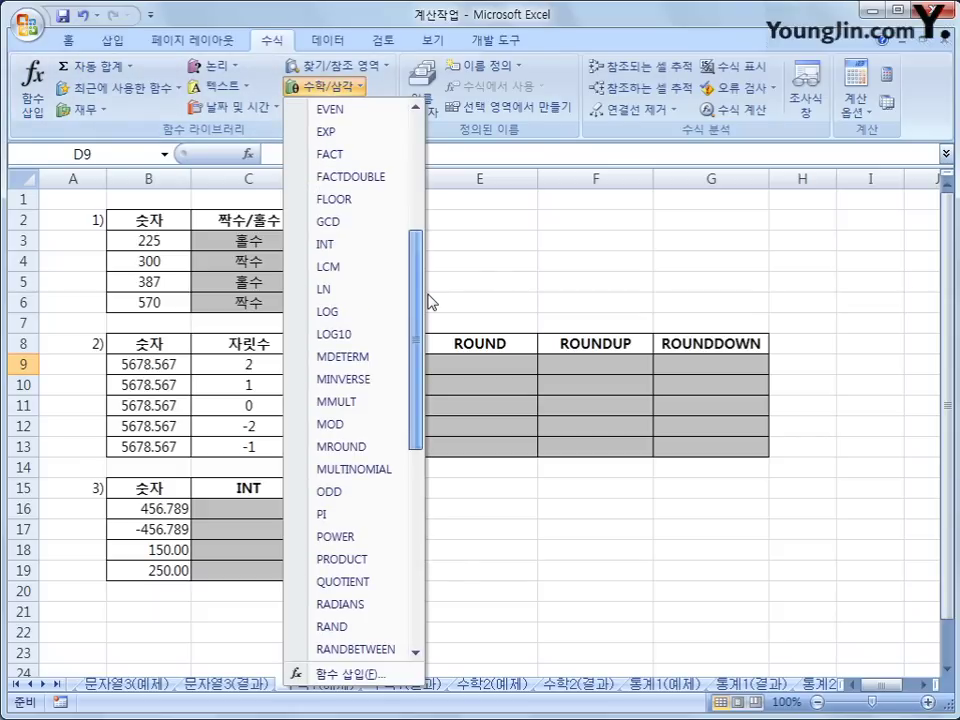
drag(431, 302, 443, 516)
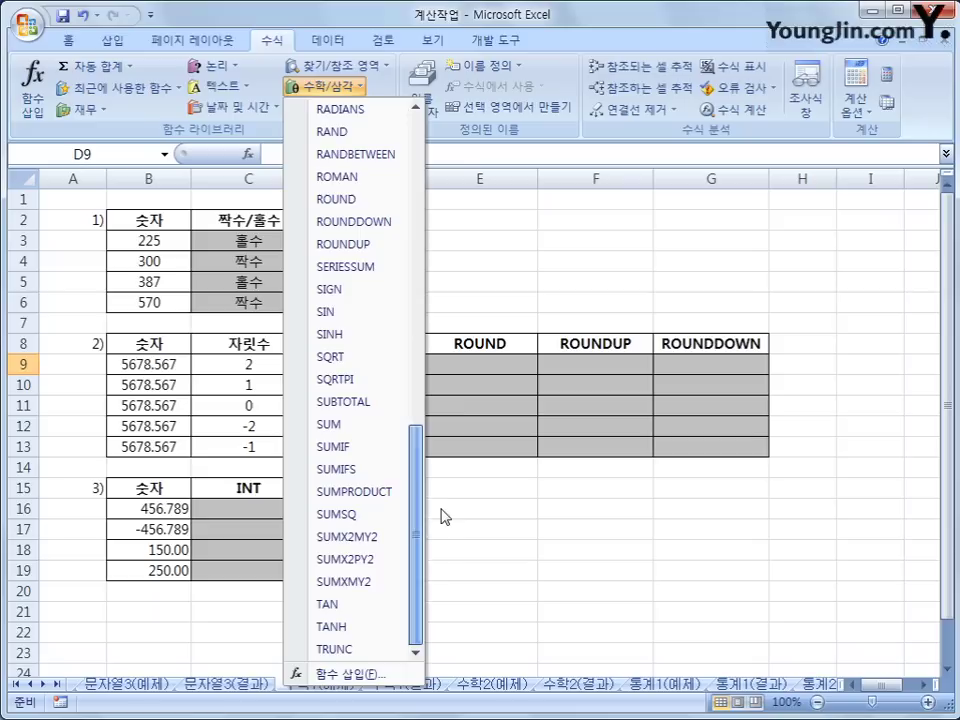
click(377, 658)
drag(284, 437, 517, 600)
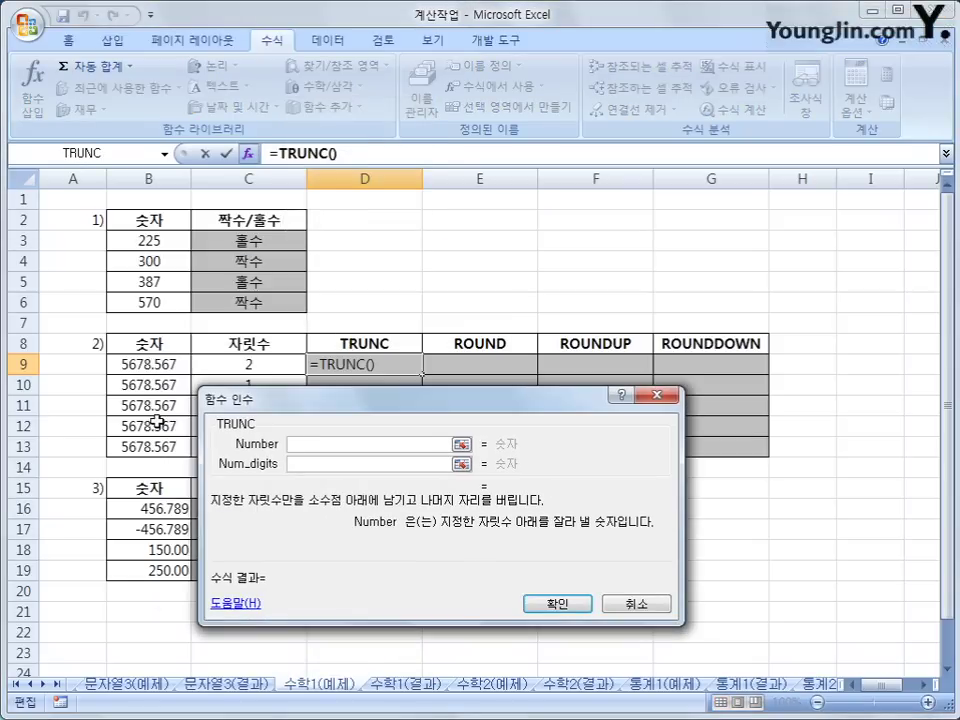
click(154, 366)
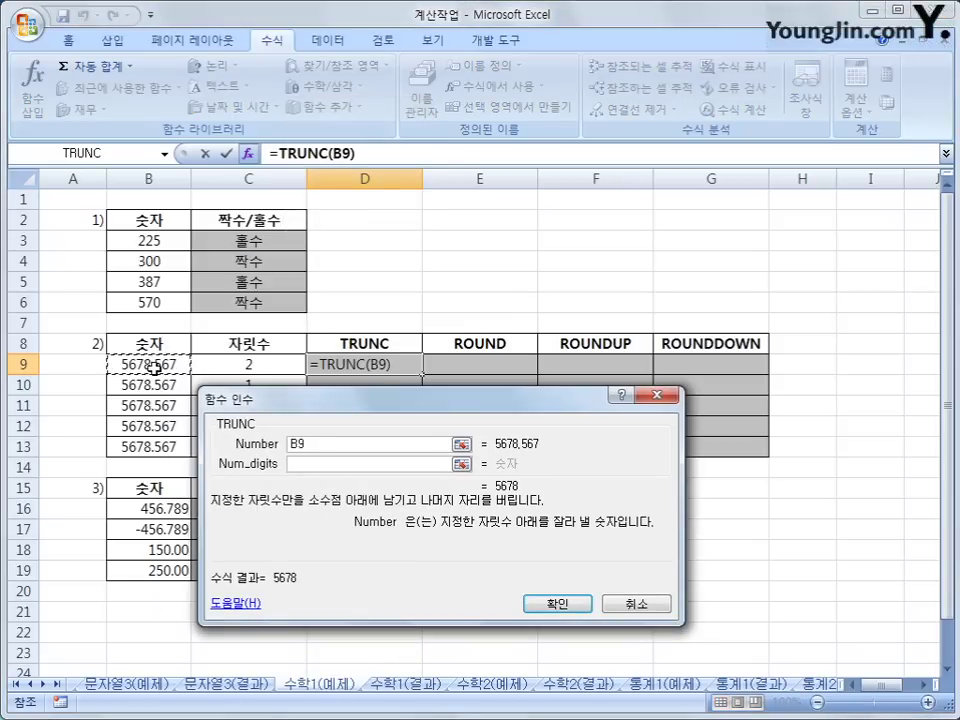
click(298, 463)
click(241, 366)
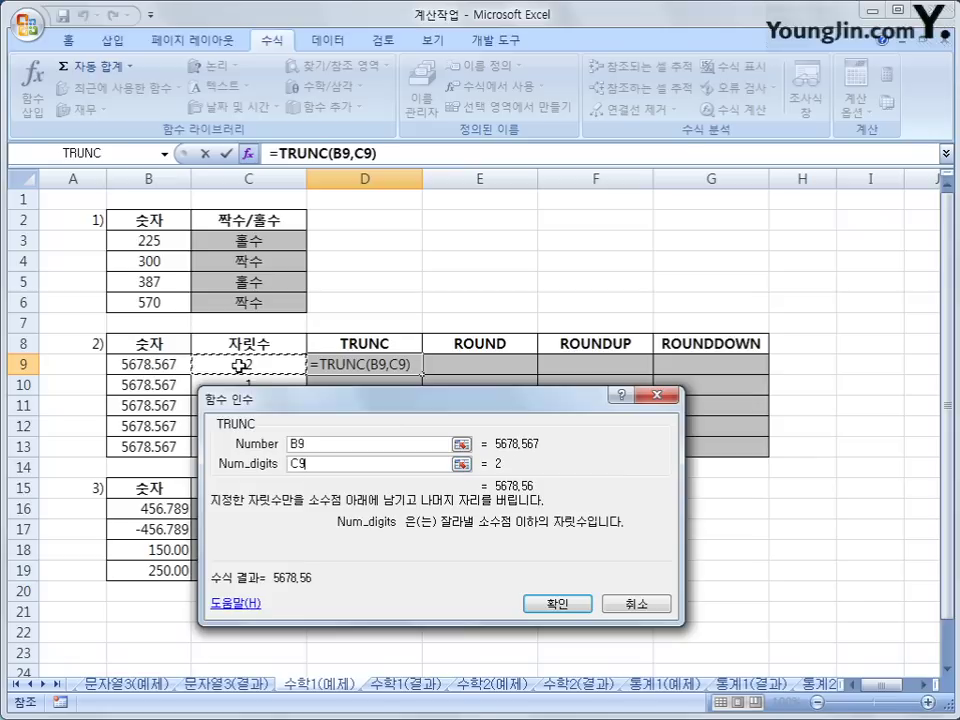
click(553, 603)
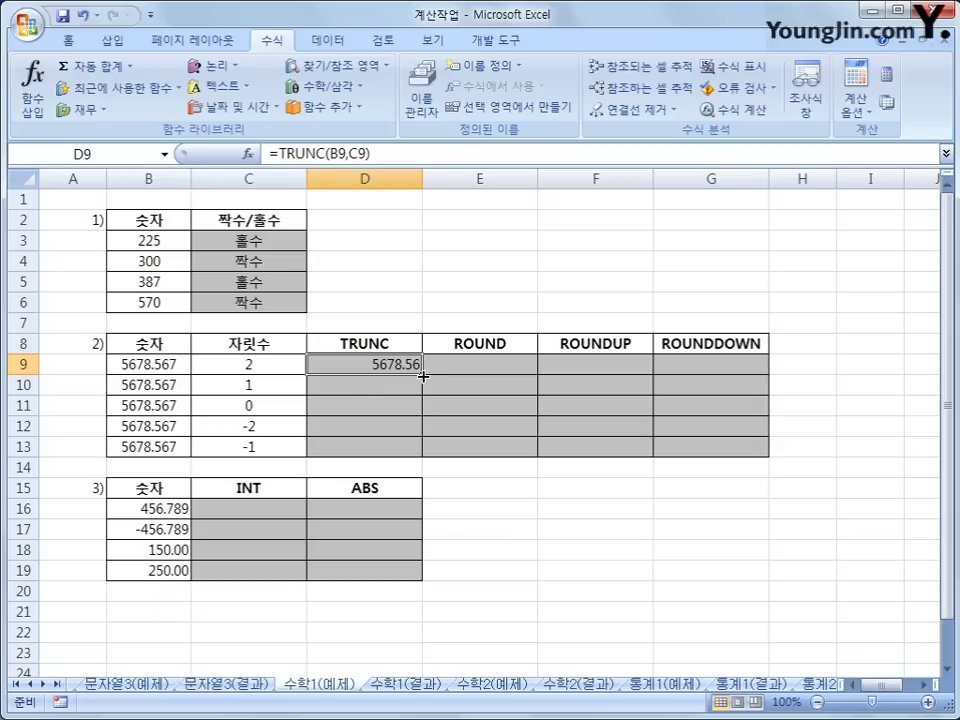
- Fill the TRUNC formula from D9 down to D13
drag(424, 376, 427, 457)
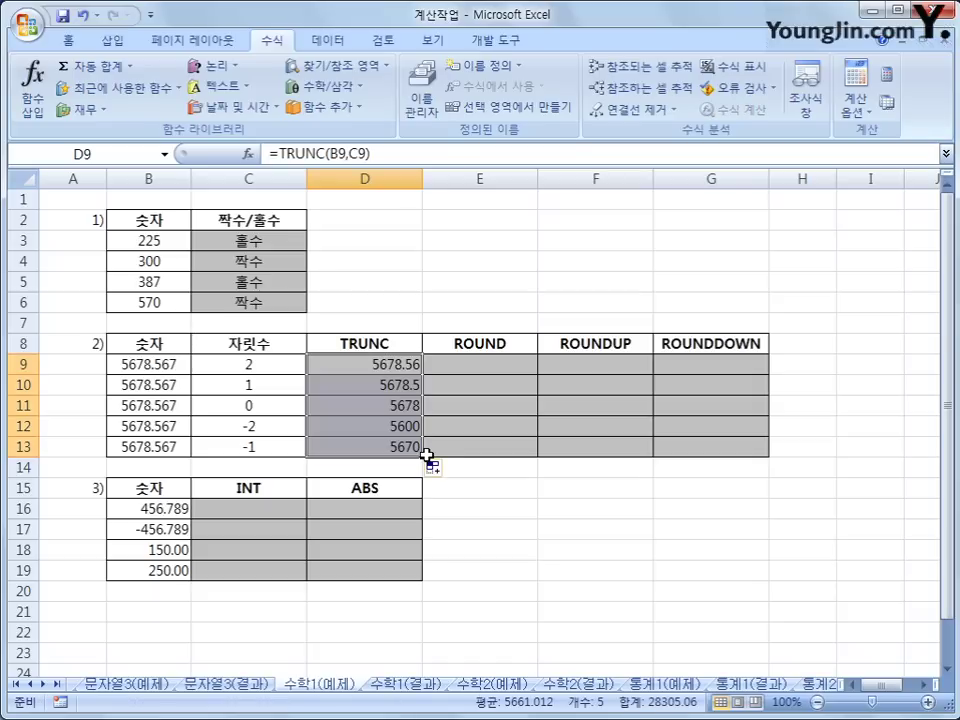
- Enter a ROUND function in E9 with B9 as the number and C9 as the digits, and fill it down to E13
click(465, 366)
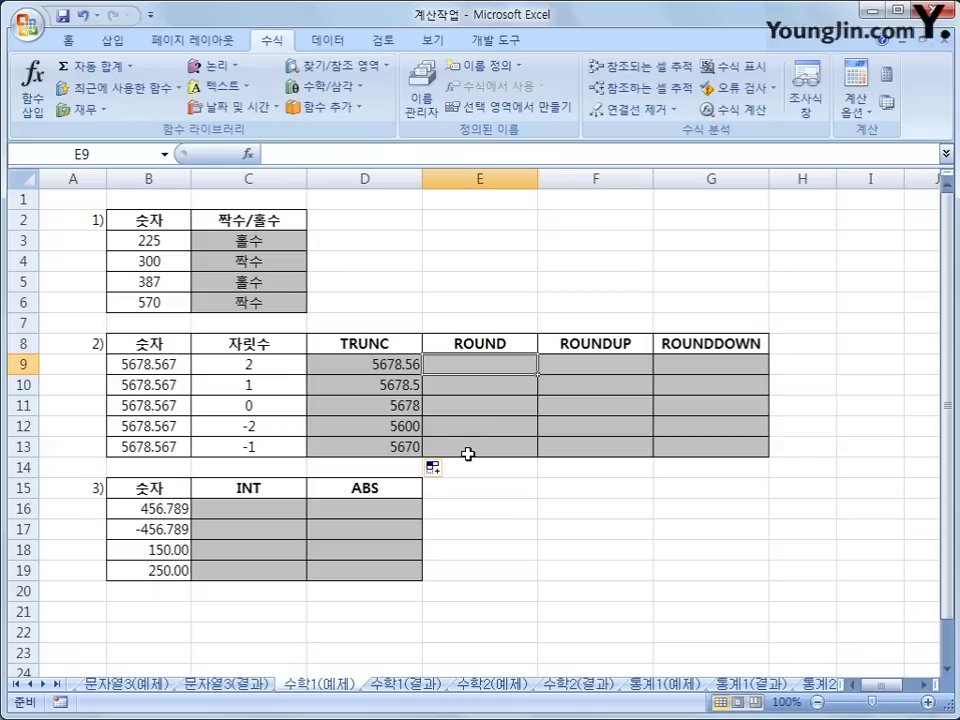
click(338, 88)
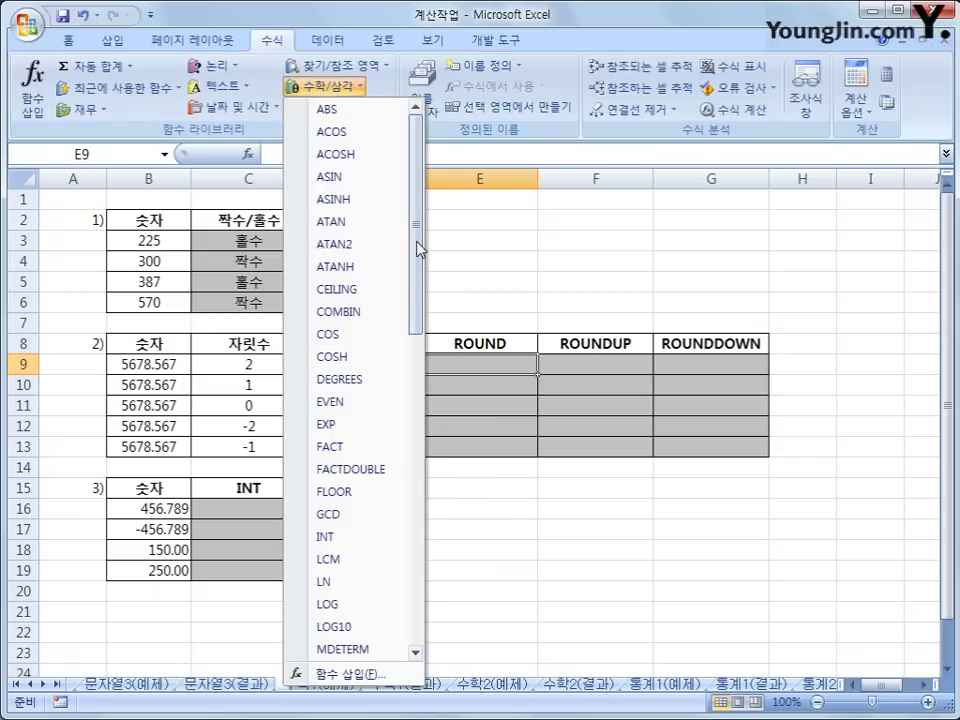
drag(420, 249, 435, 423)
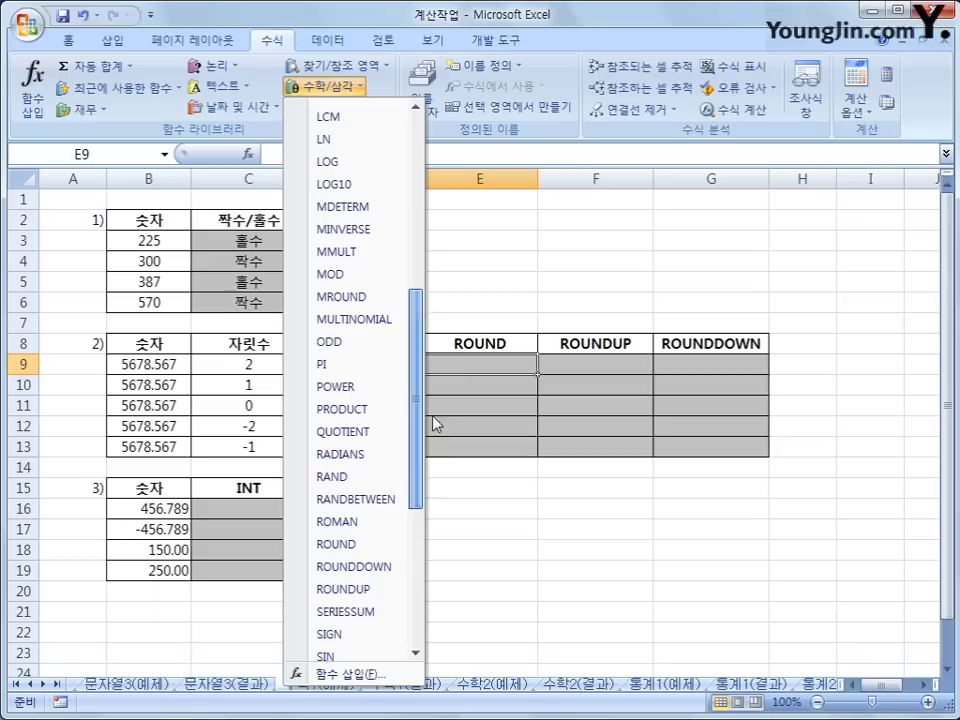
click(369, 545)
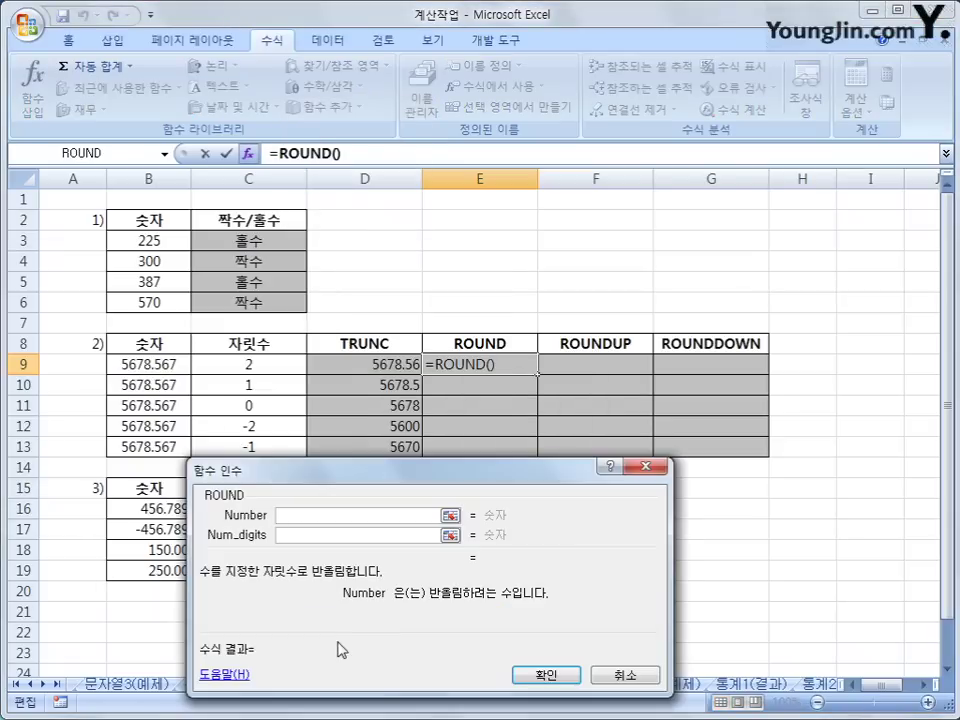
click(177, 364)
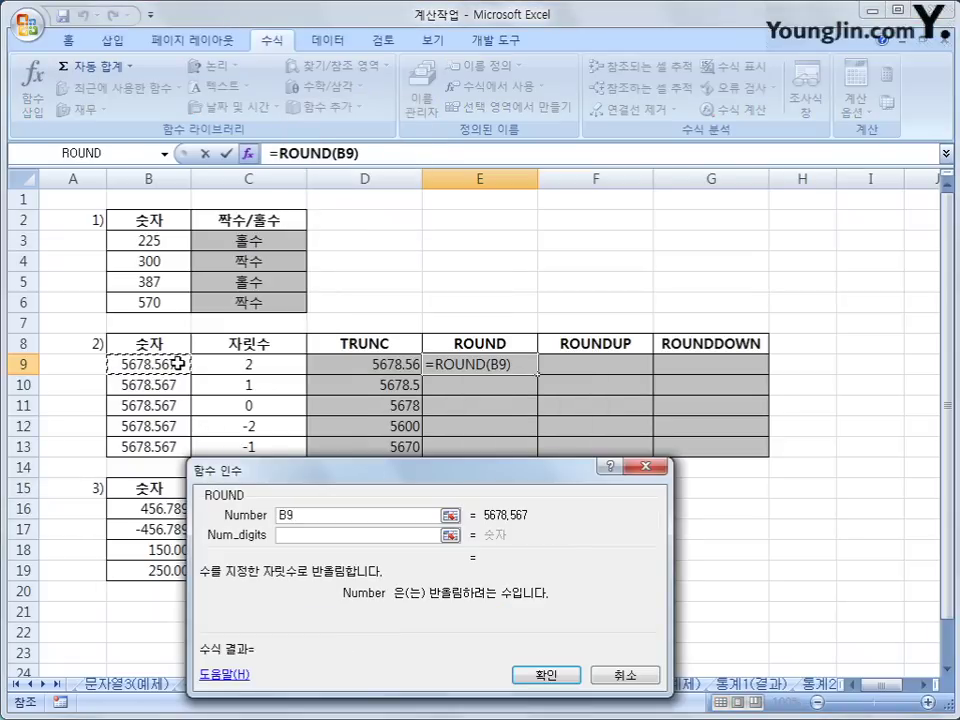
click(330, 535)
click(272, 365)
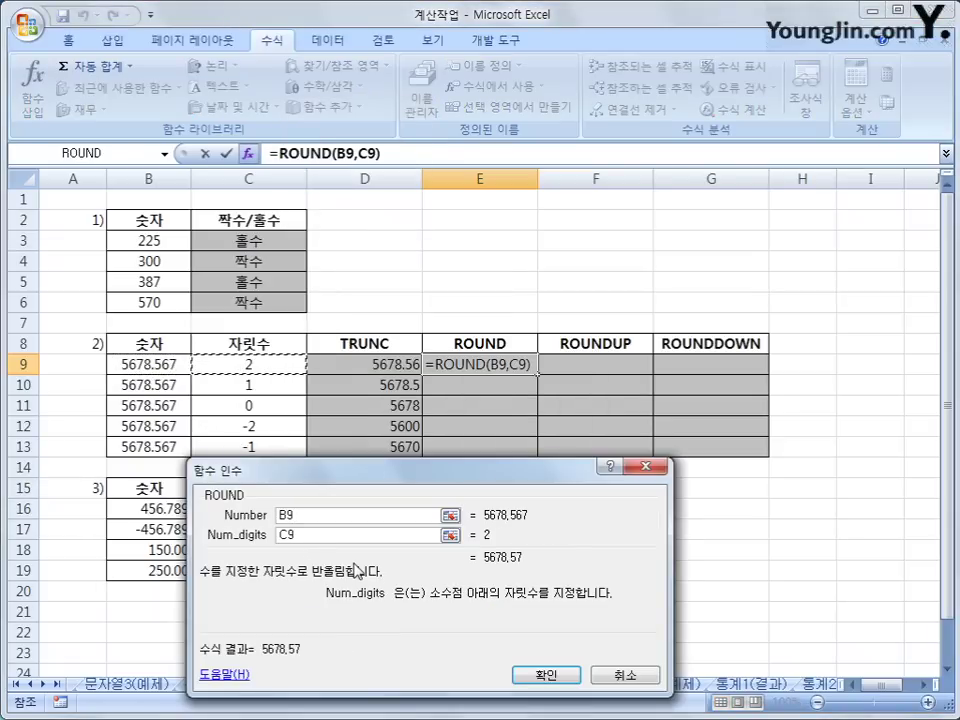
click(521, 680)
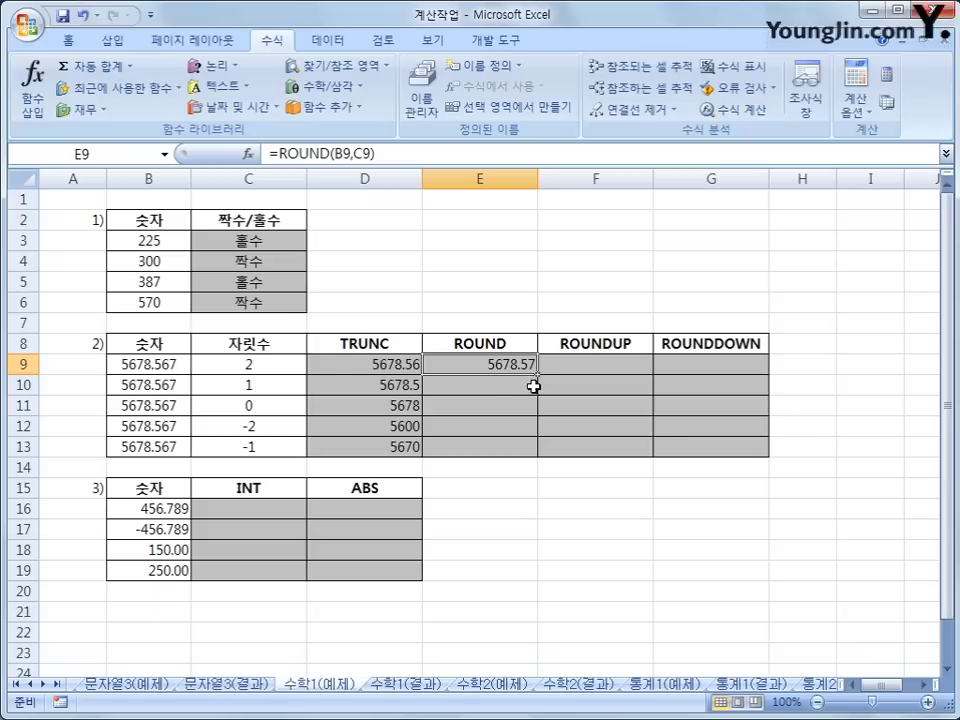
drag(538, 374, 538, 375)
drag(539, 426, 539, 452)
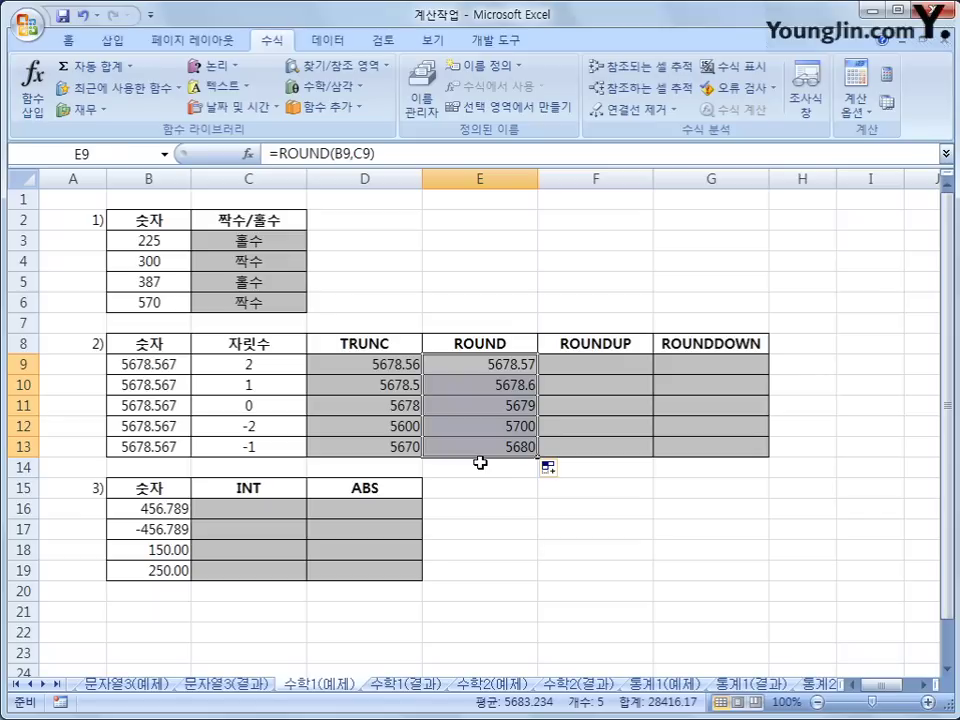
- Enter a ROUNDUP function in F9 with B9 as the number and C9 as the digits, and fill it down to F13
click(607, 371)
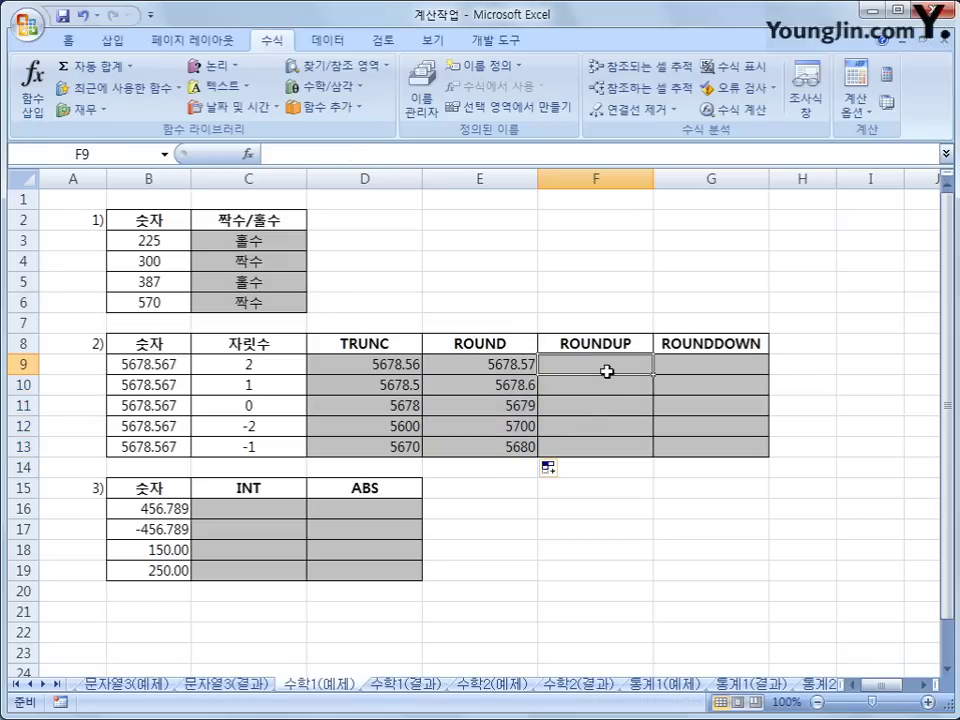
click(356, 88)
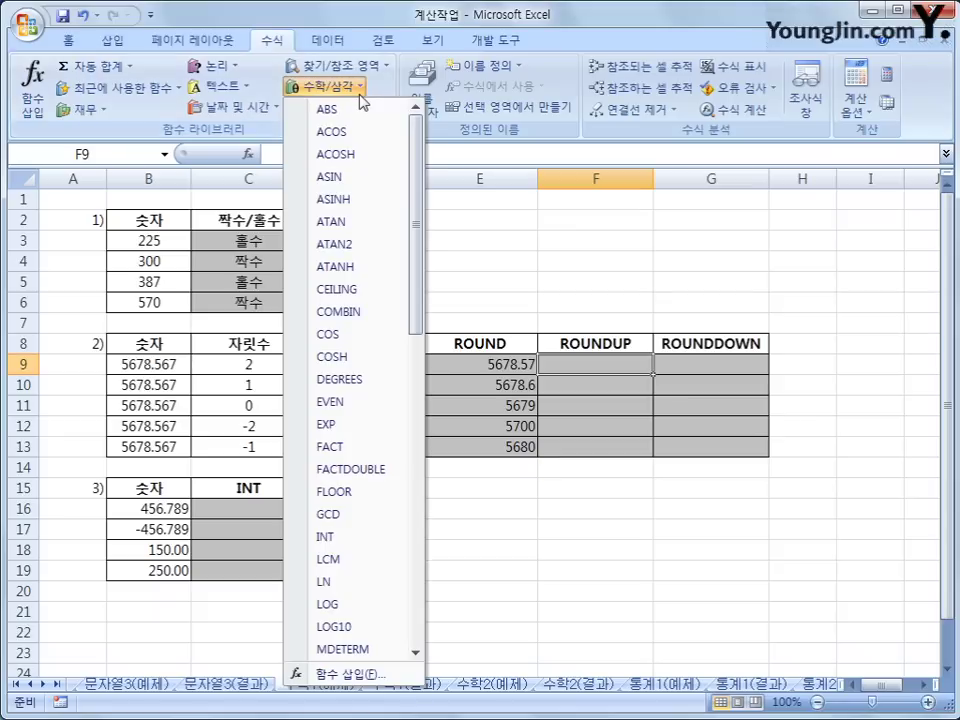
drag(410, 223, 432, 456)
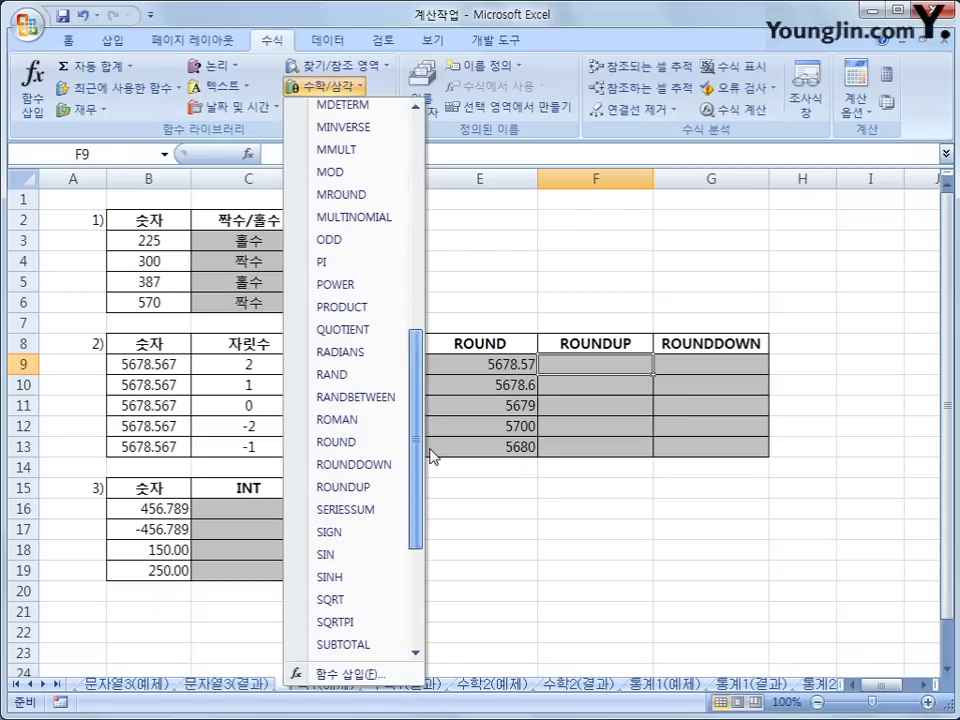
click(381, 489)
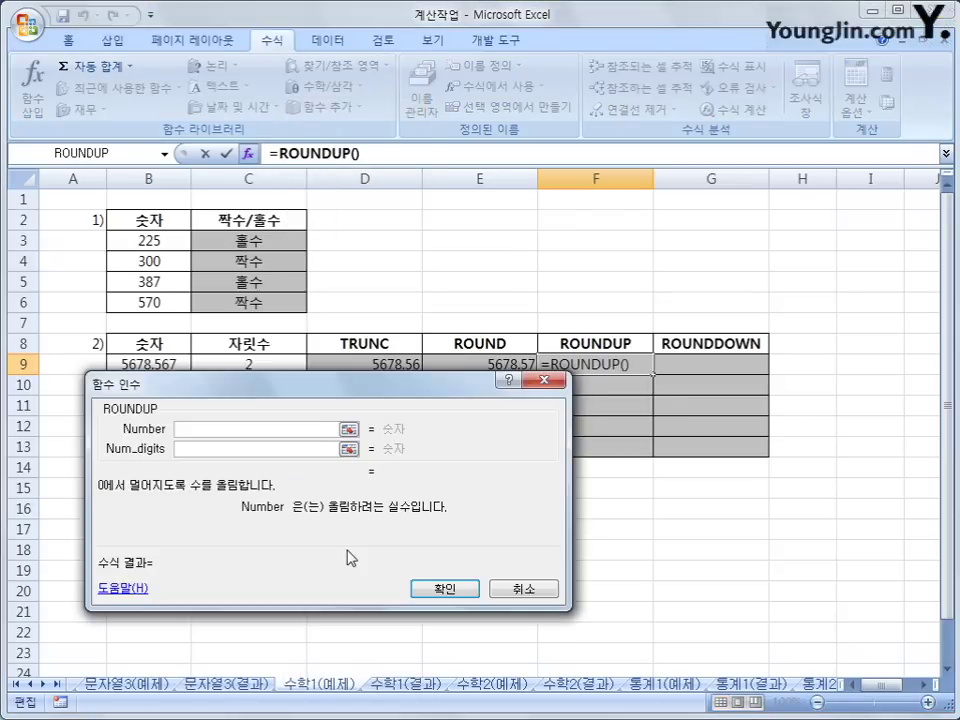
click(154, 362)
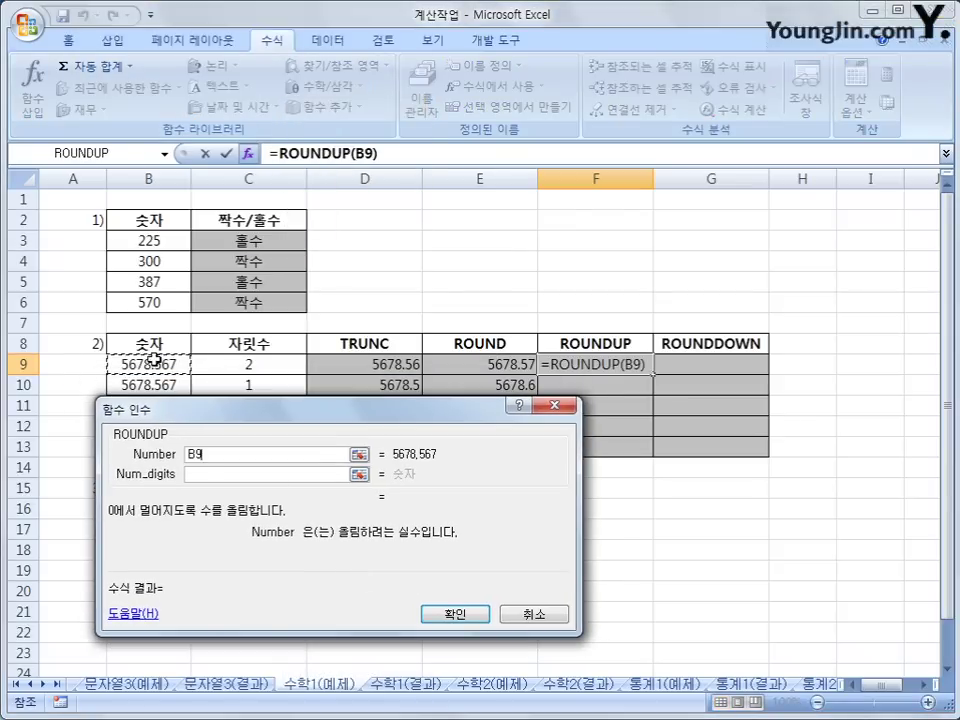
click(200, 468)
click(240, 364)
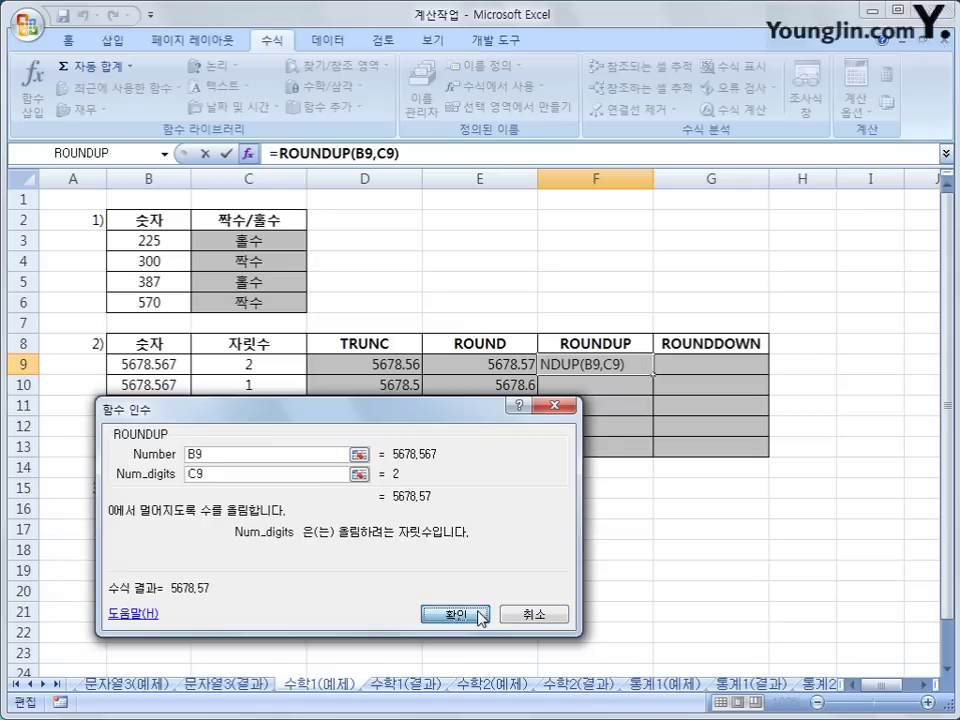
click(481, 617)
drag(654, 375, 654, 461)
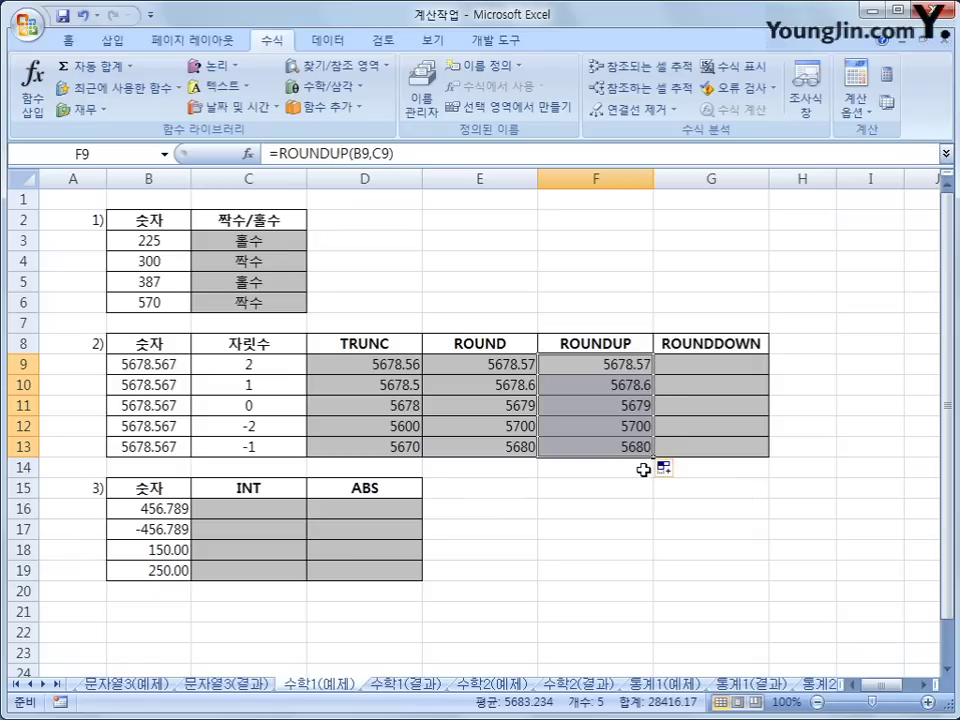
- Enter a ROUNDDOWN function in G9 with B9 as the number and C9 as the digits, and fill it down to G13
click(686, 366)
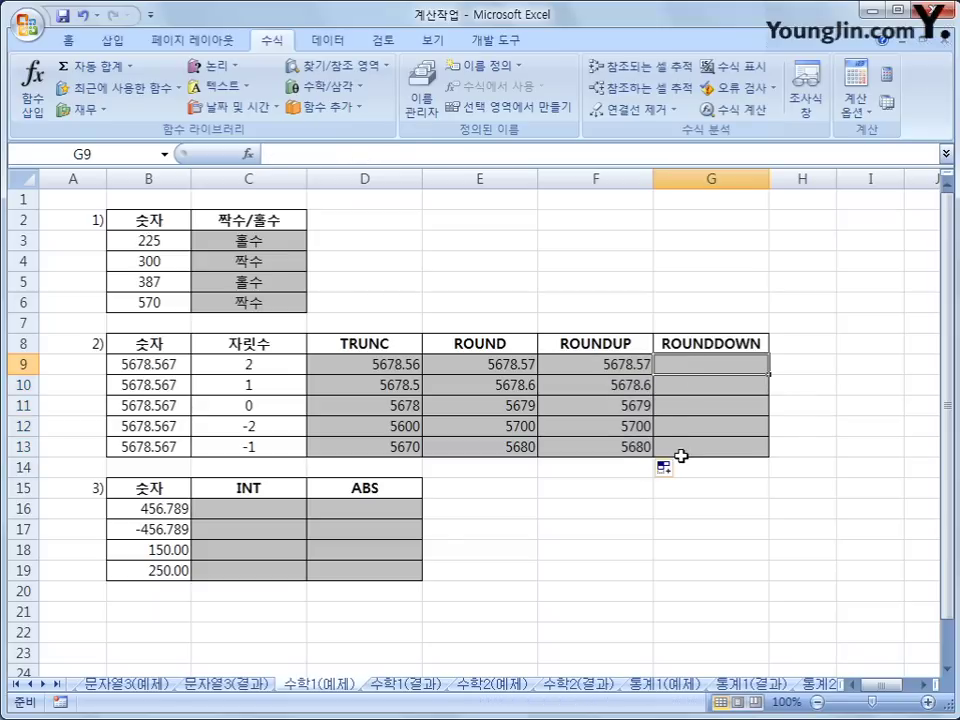
click(304, 89)
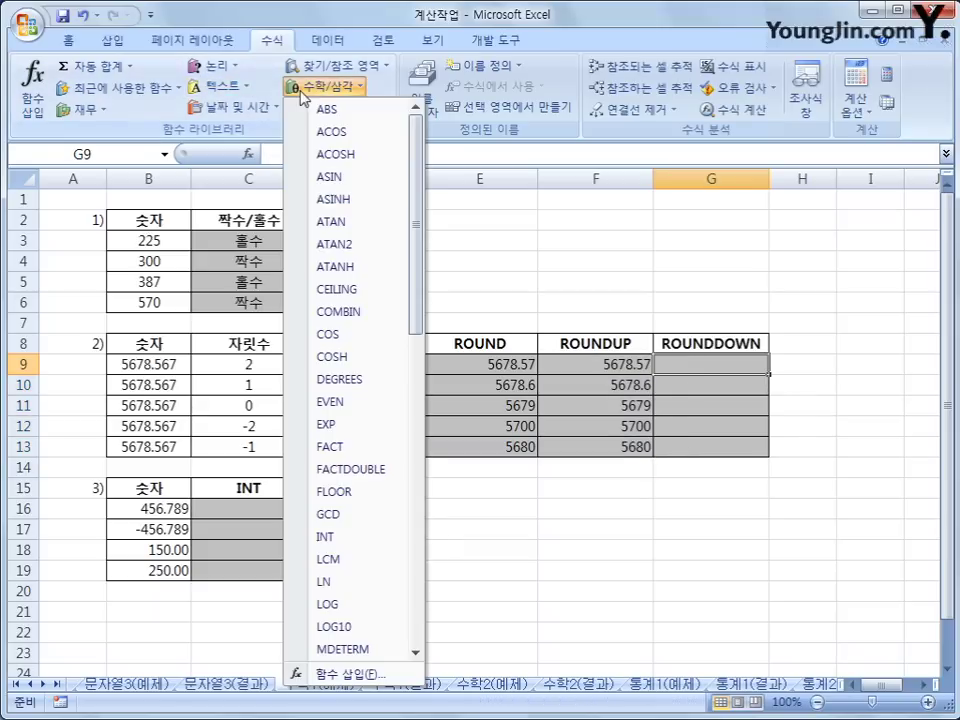
drag(422, 163, 420, 326)
click(368, 603)
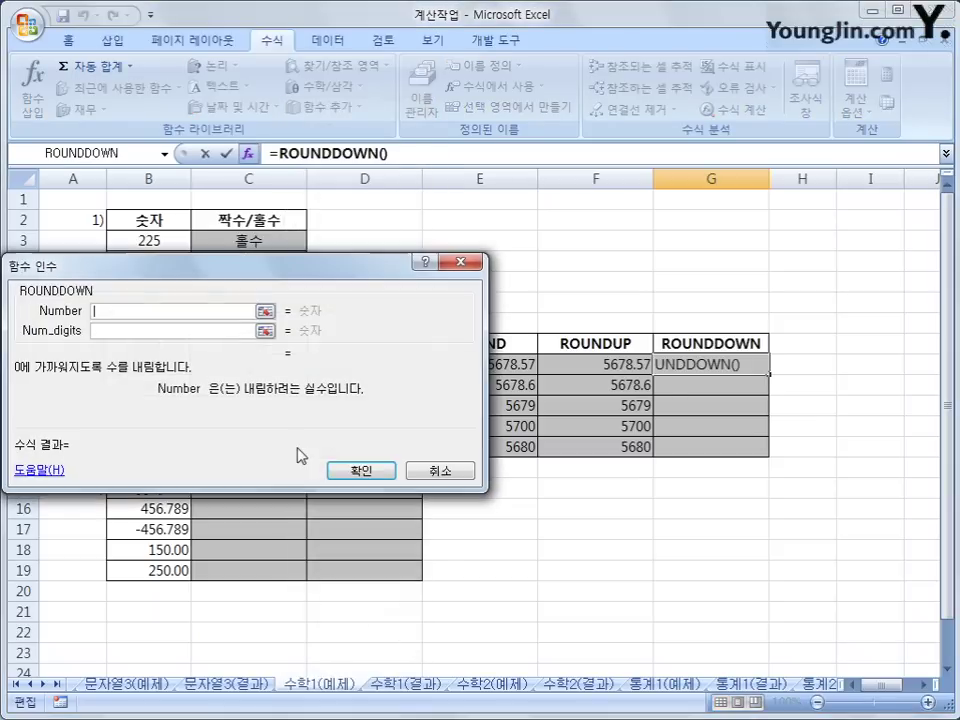
drag(297, 455, 339, 579)
click(174, 373)
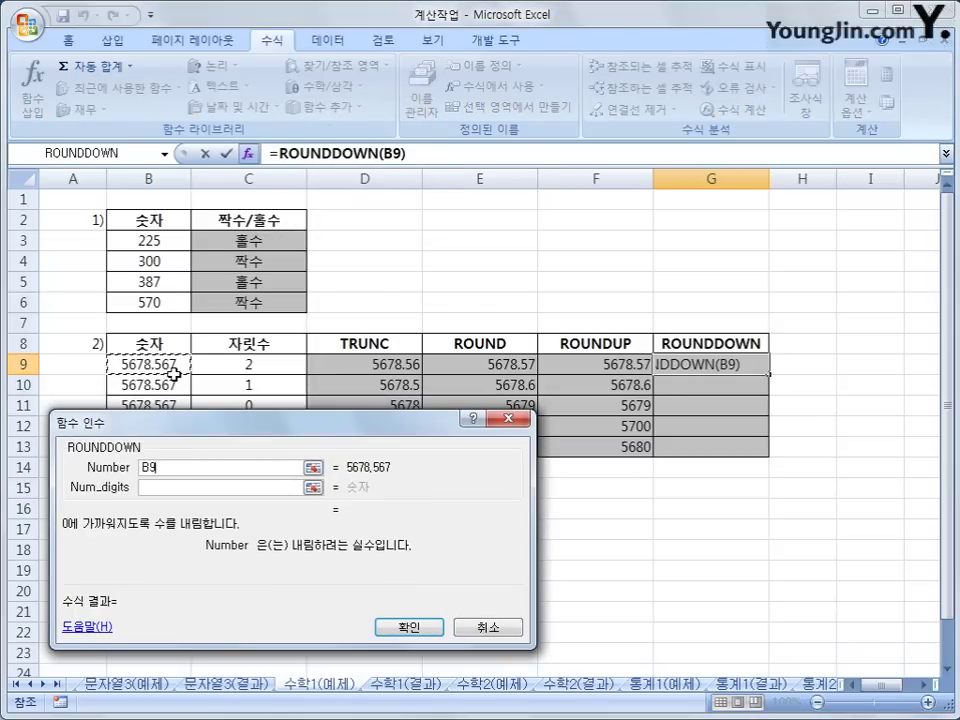
click(146, 487)
click(270, 365)
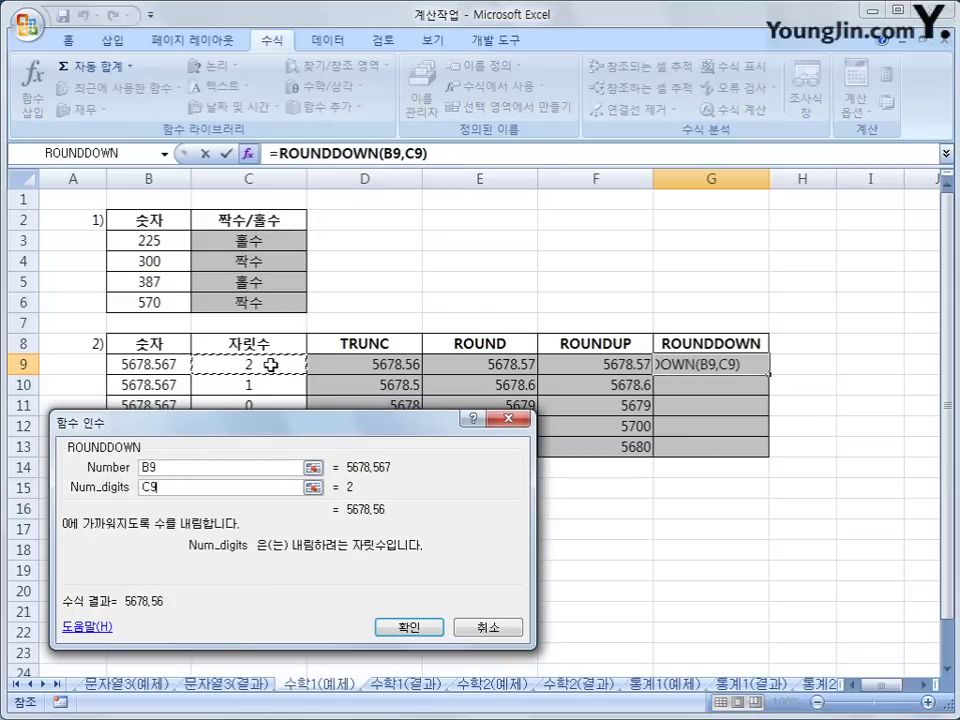
click(428, 628)
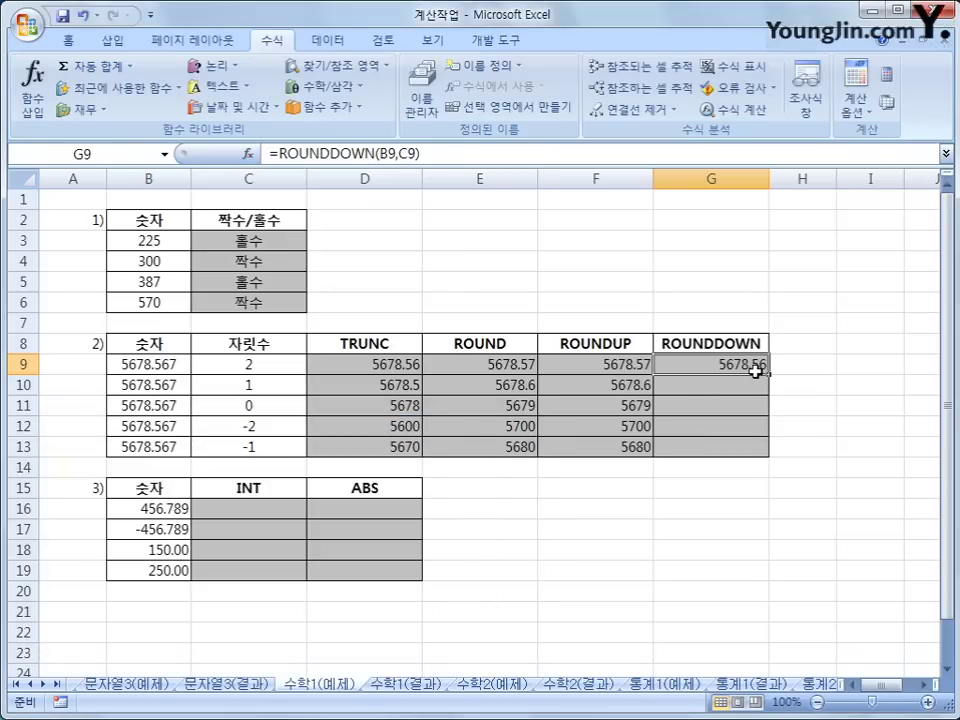
drag(763, 370, 756, 463)
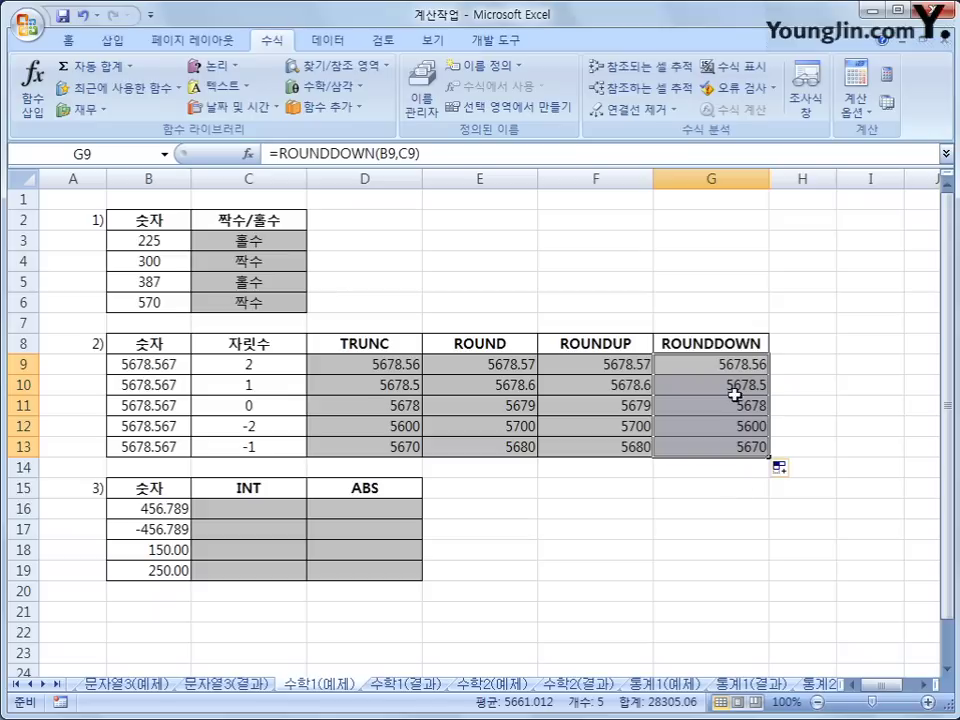
click(733, 364)
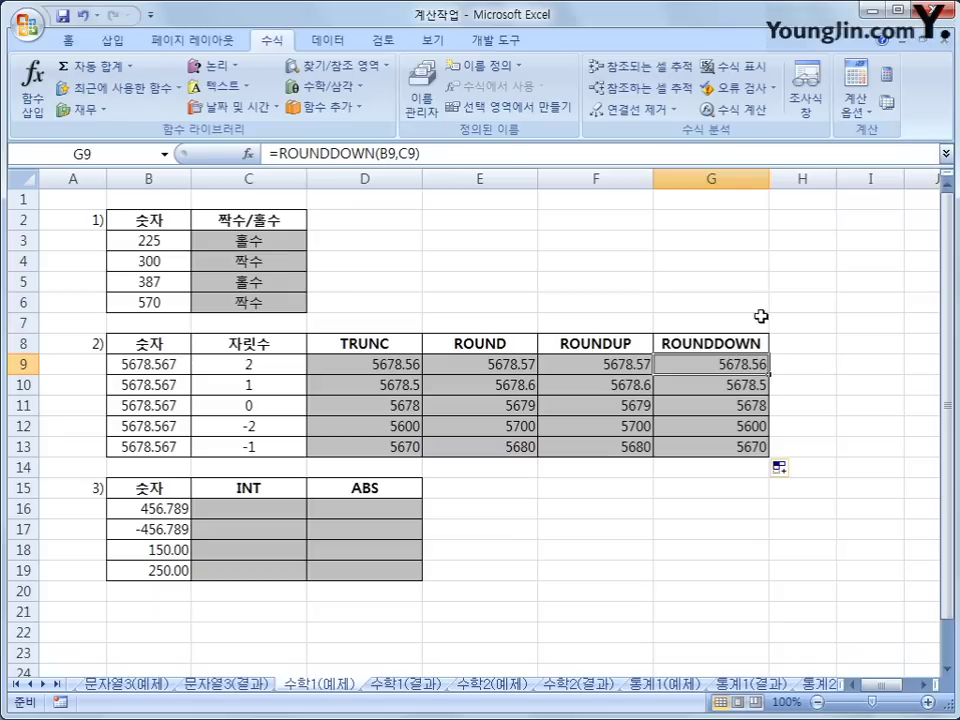
- Enter an INT function in C16 with B16 as the number, and fill it down to C19
click(257, 509)
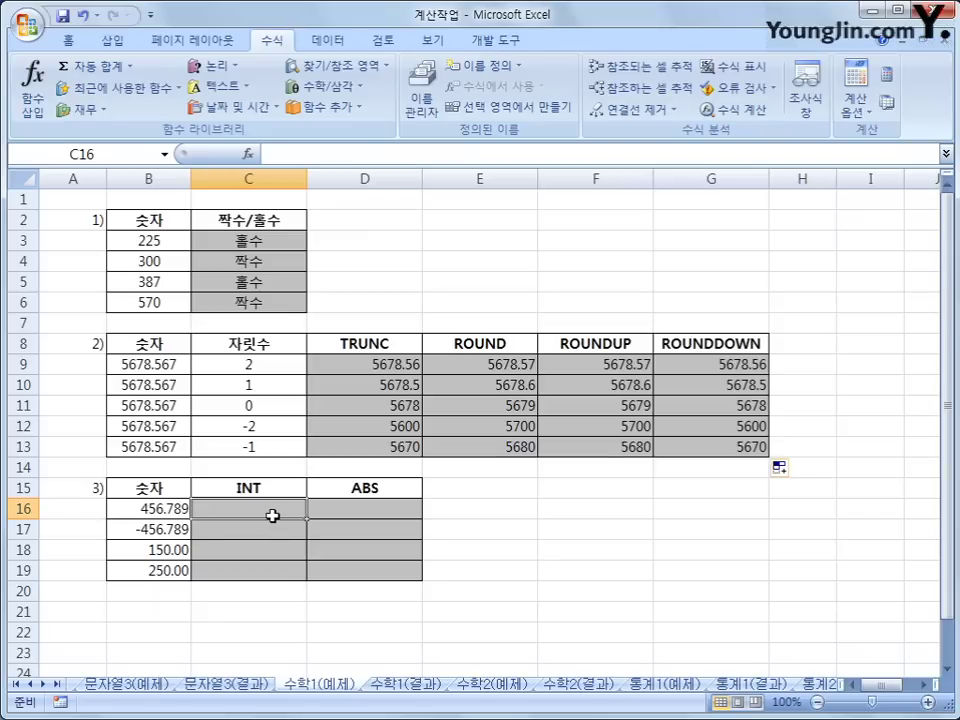
click(320, 86)
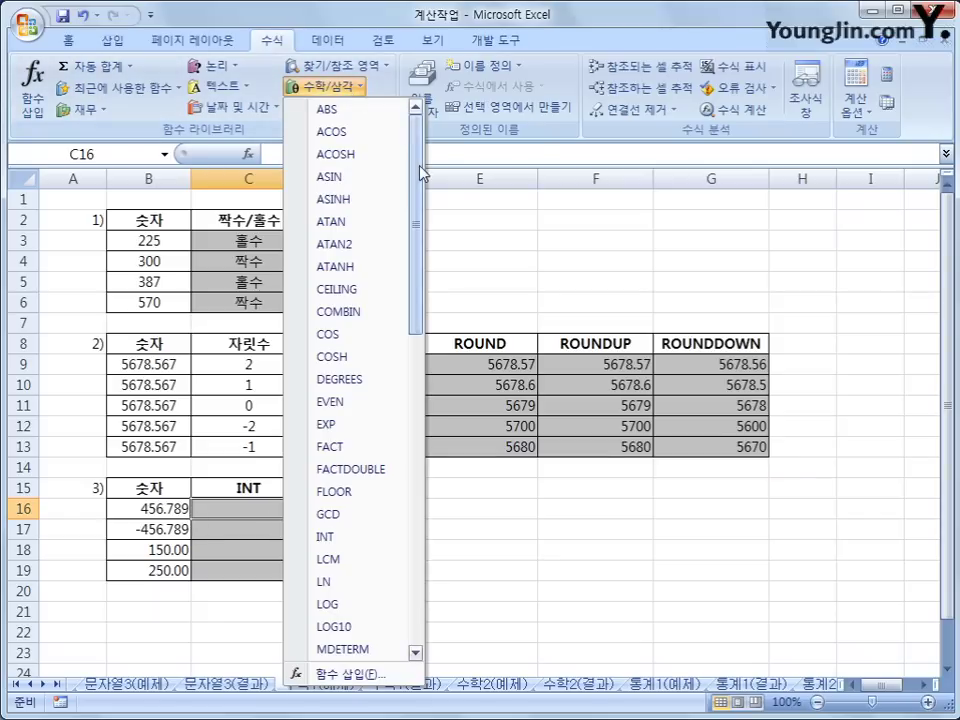
drag(422, 173, 424, 251)
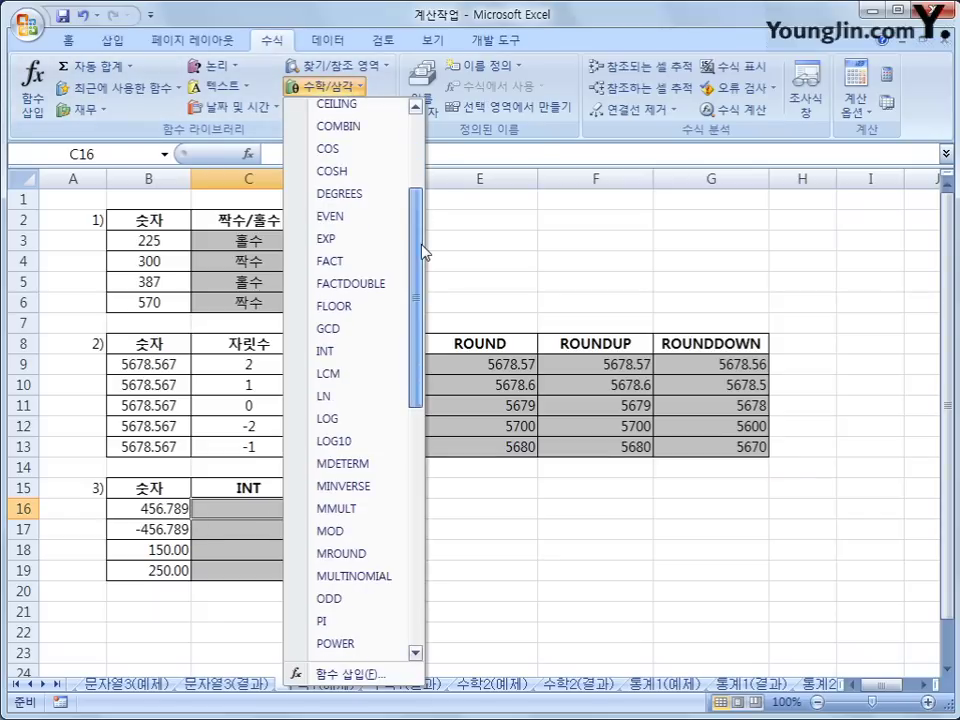
click(373, 363)
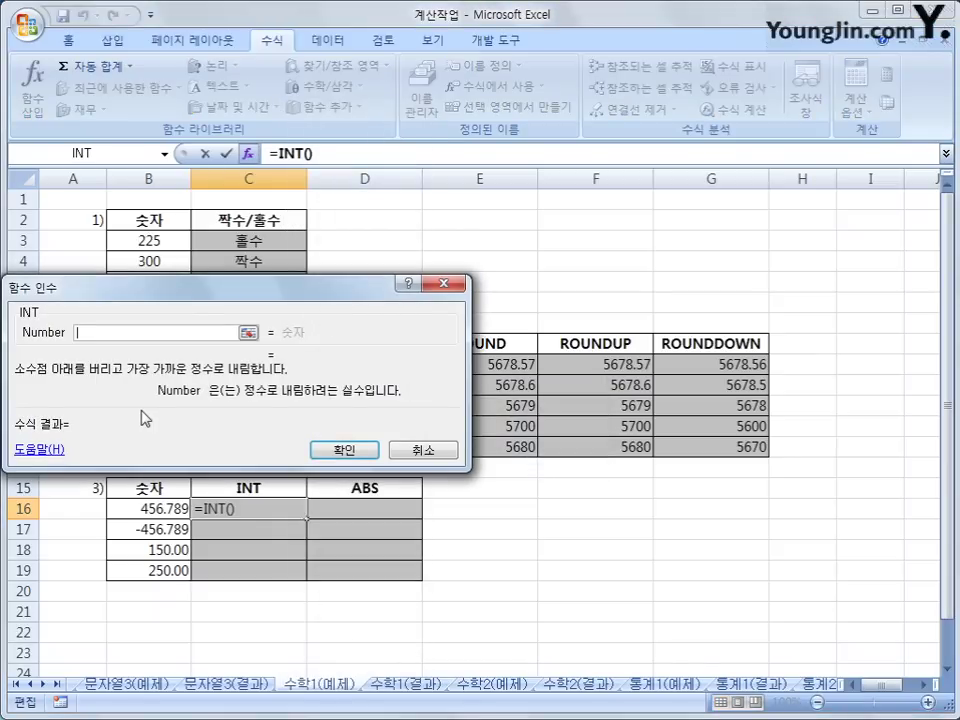
drag(191, 448, 245, 380)
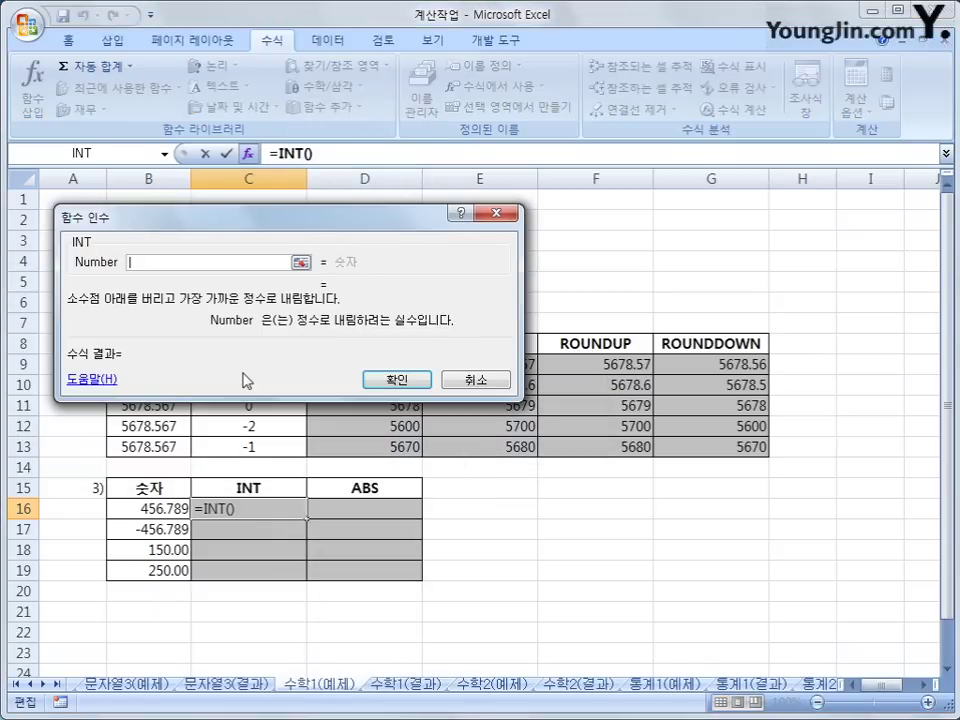
click(165, 508)
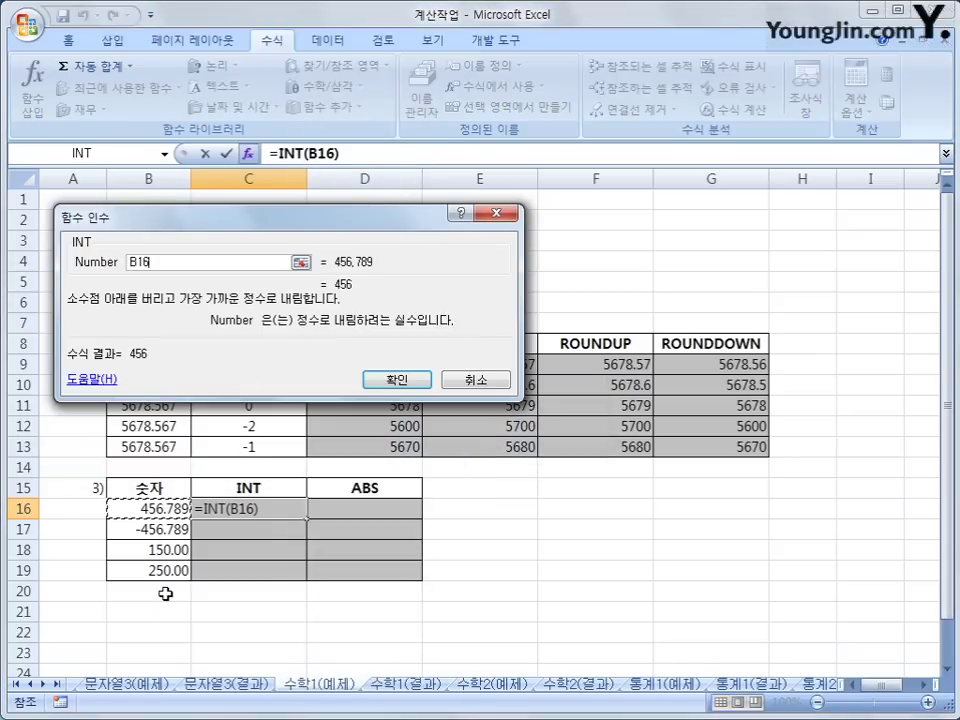
click(393, 378)
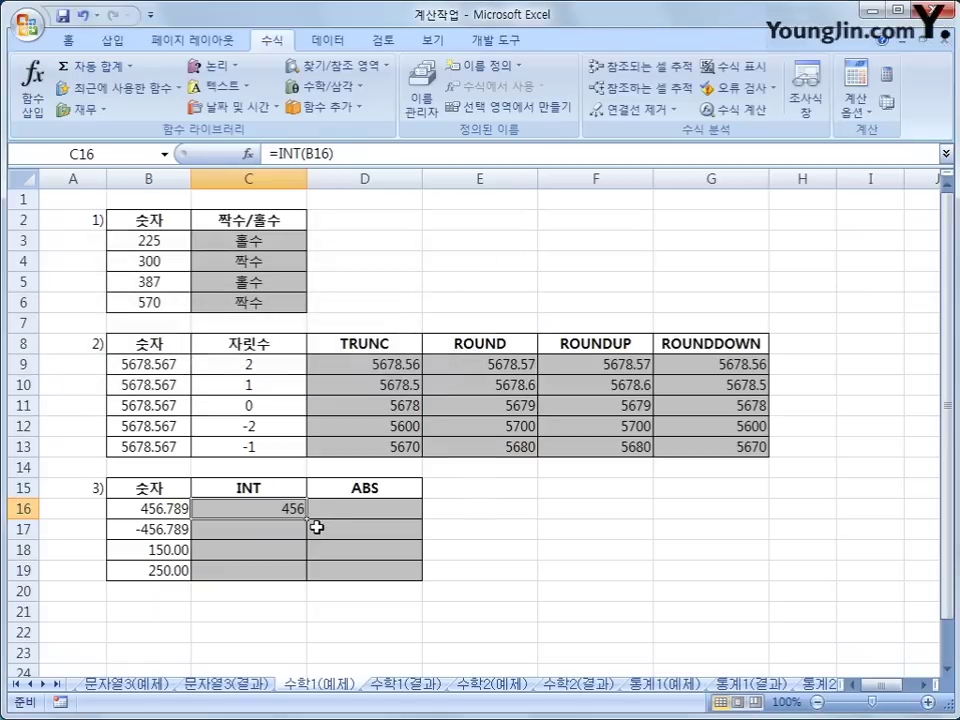
drag(308, 517, 314, 577)
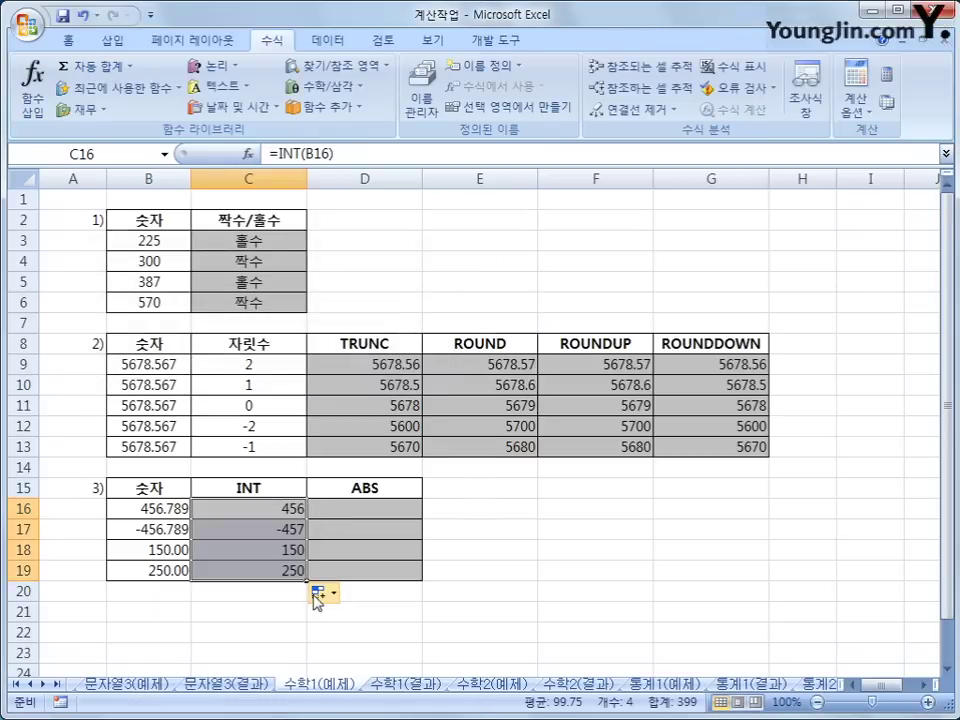
- Enter an ABS function in D16 with B16 as the number, and fill it down to D19
click(378, 508)
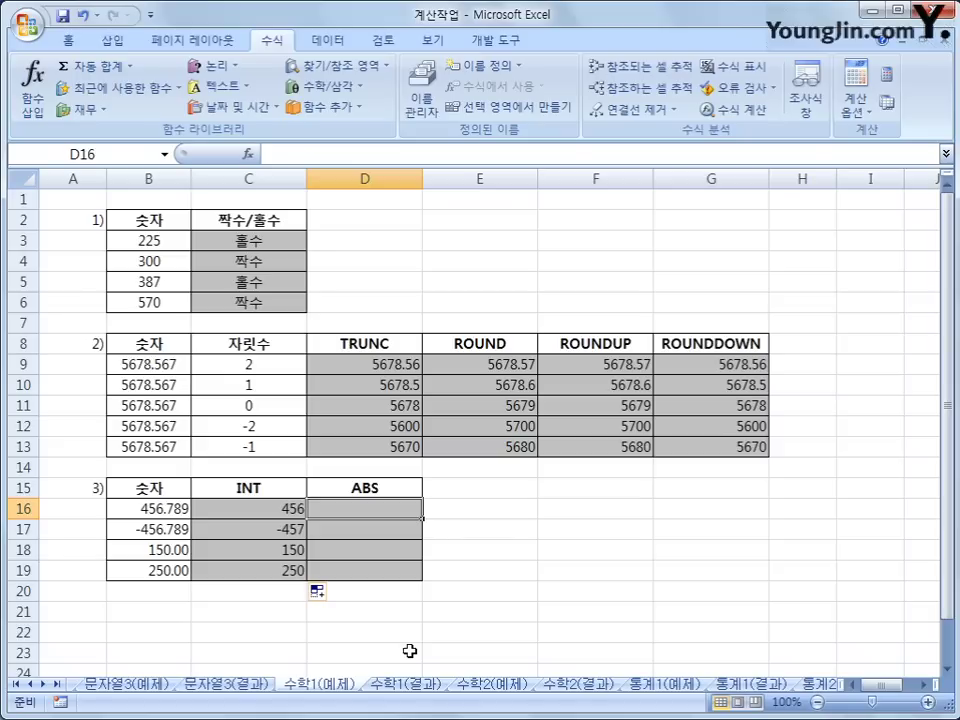
click(345, 88)
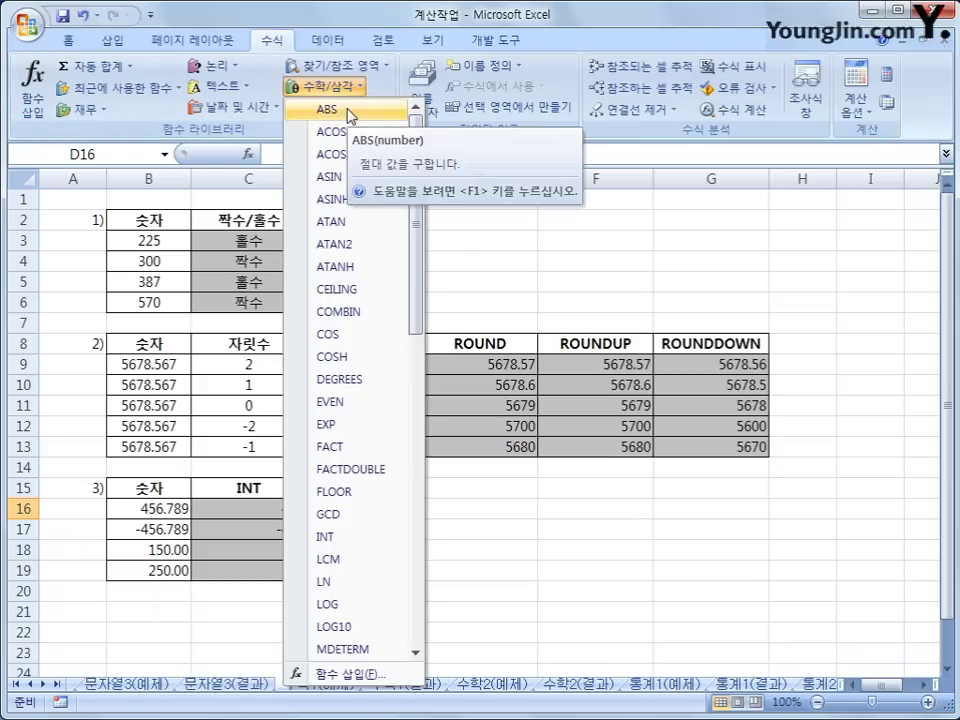
click(349, 112)
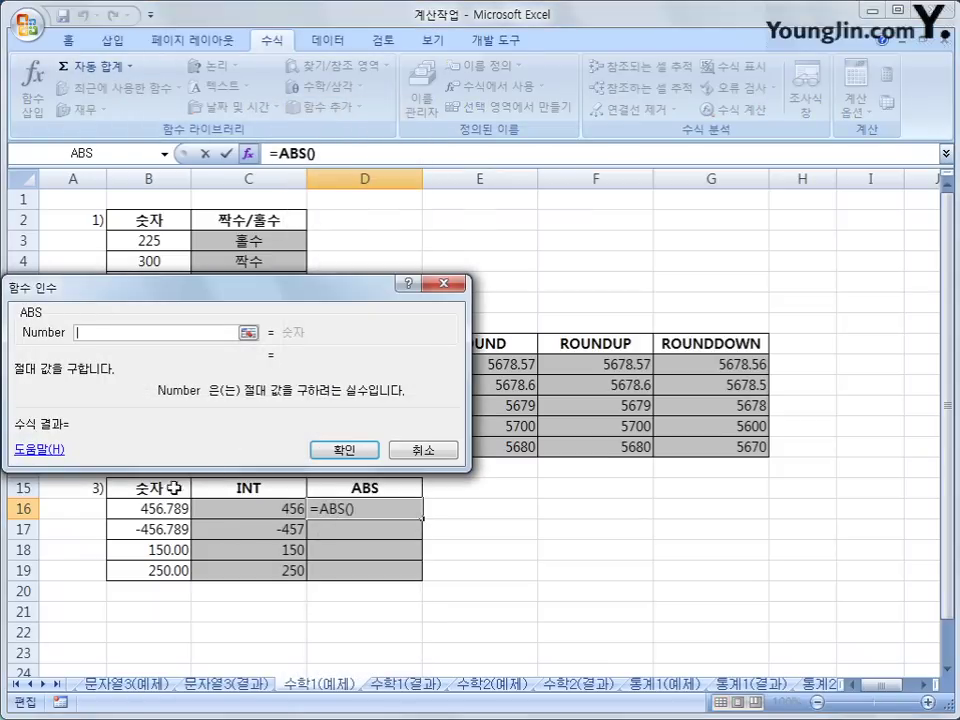
click(152, 510)
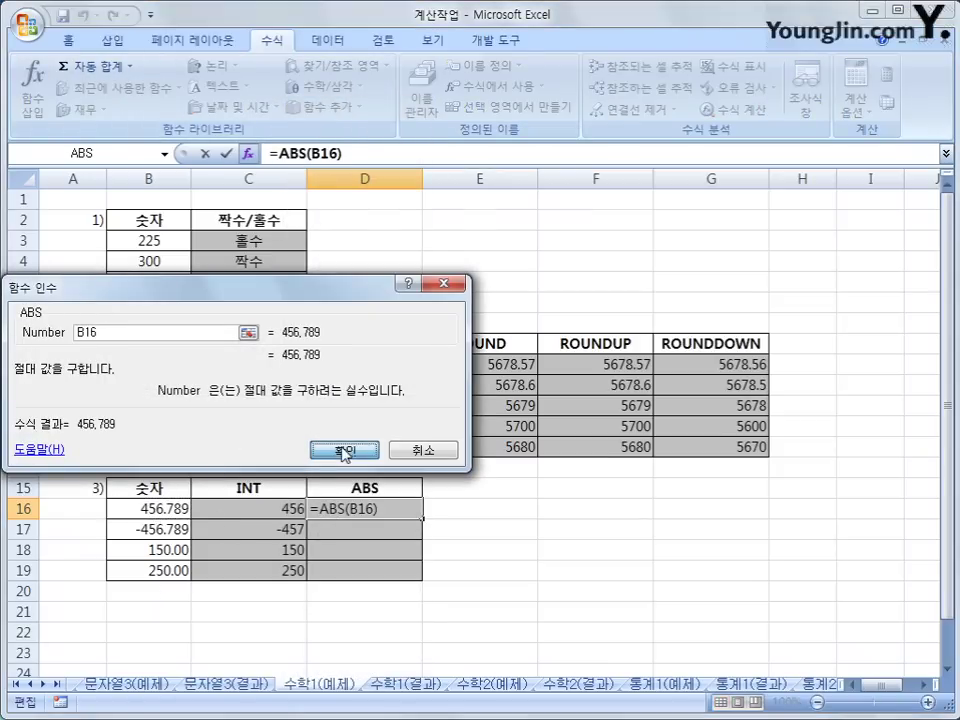
click(344, 450)
drag(422, 518, 428, 580)
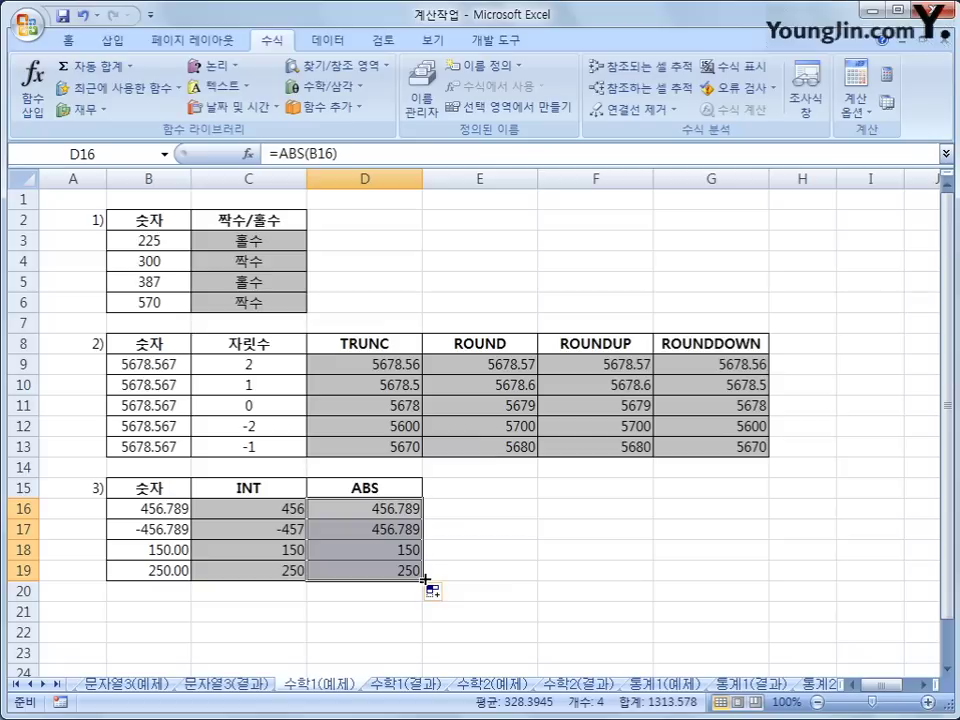
- On the 수학2(예제) sheet, enter a SQRT function in D2 with B2 as the number
click(492, 684)
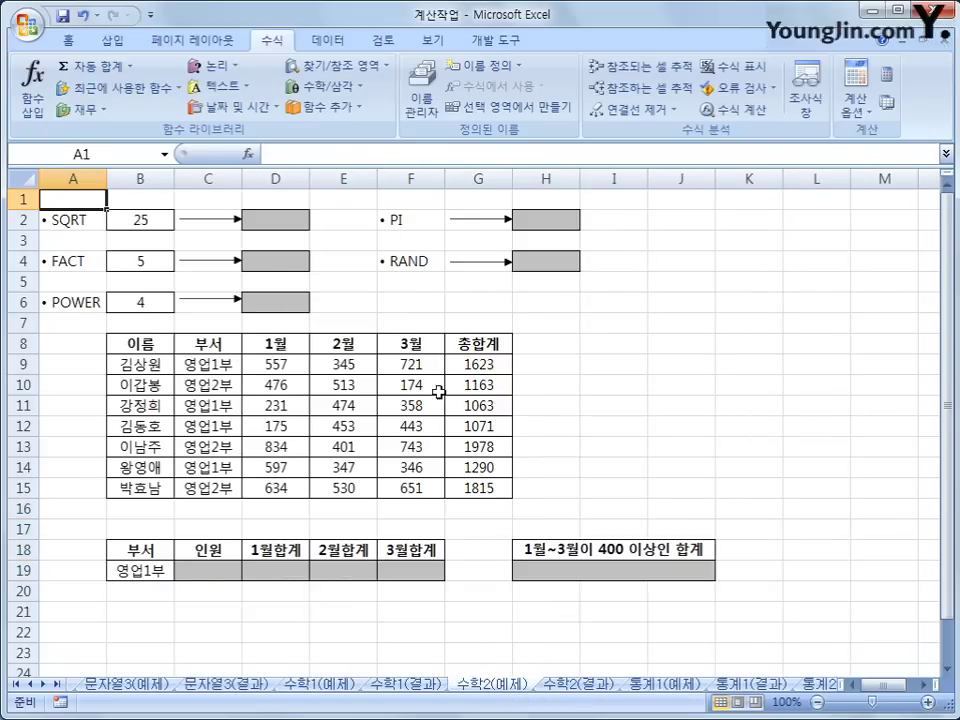
click(300, 219)
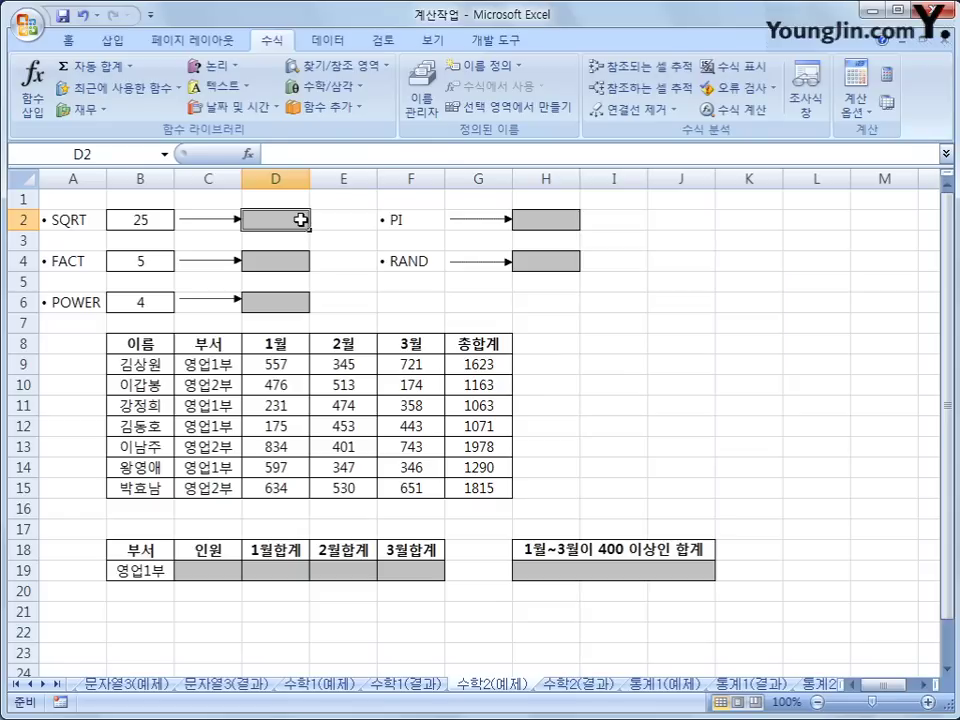
click(325, 87)
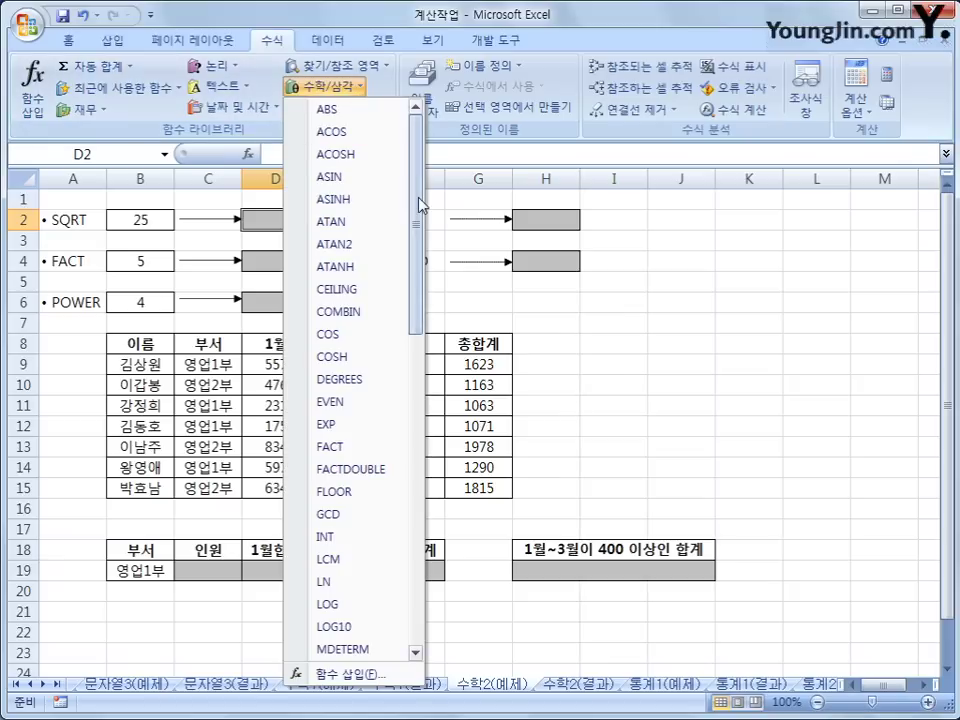
drag(420, 203, 428, 435)
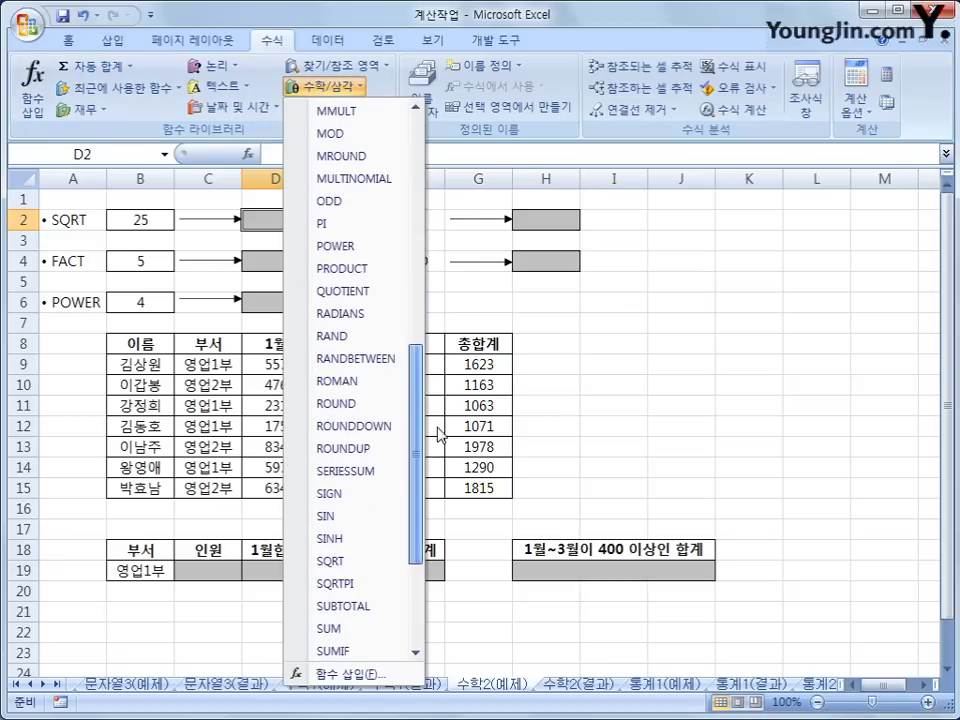
click(324, 562)
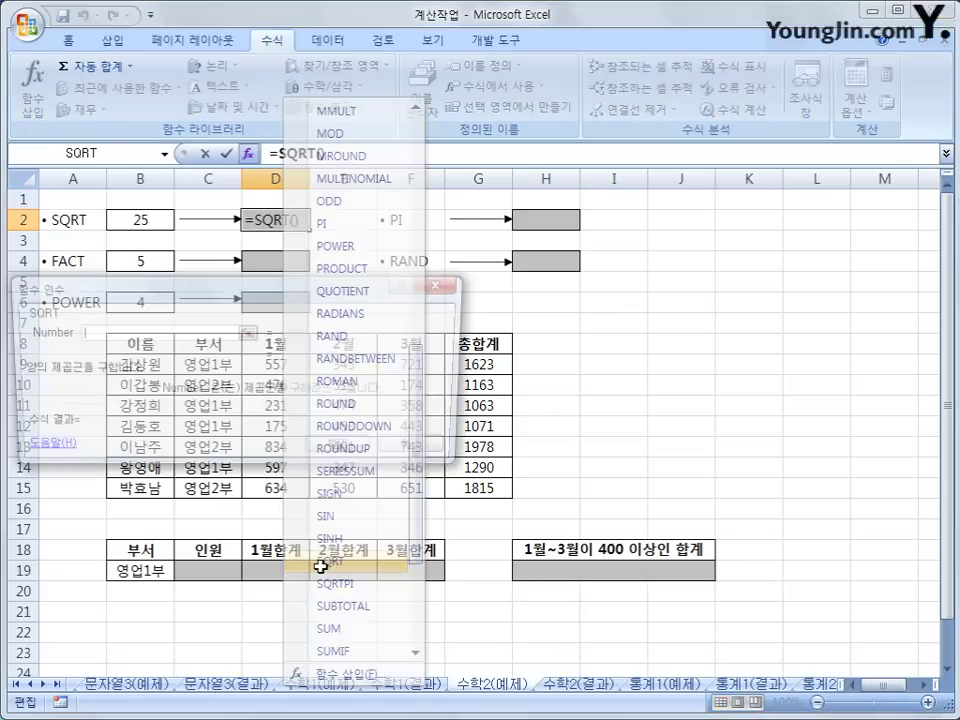
click(133, 219)
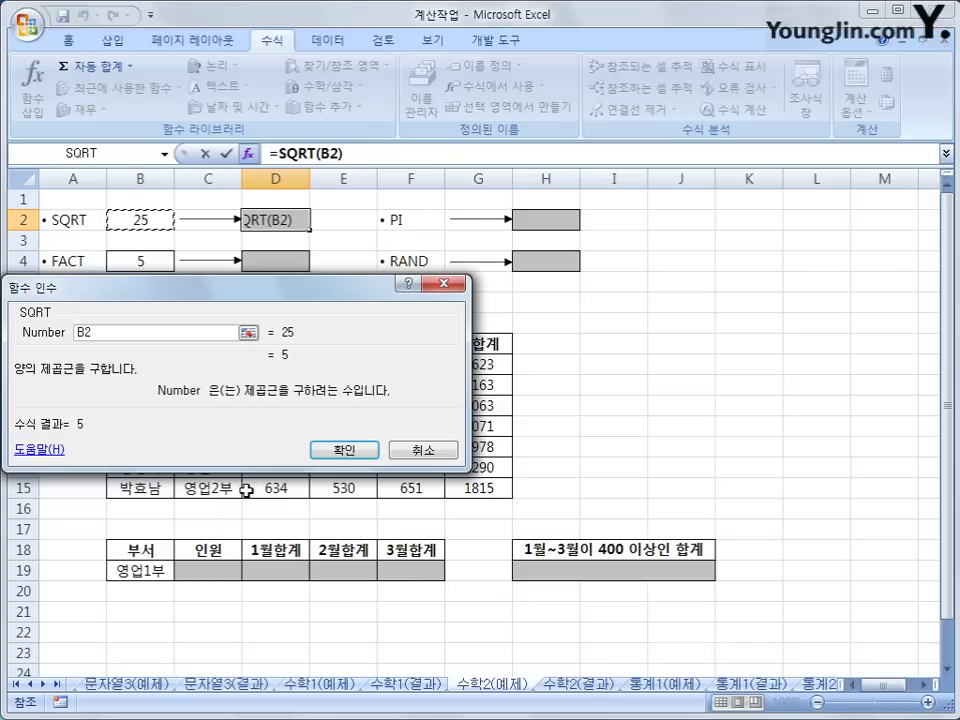
click(334, 454)
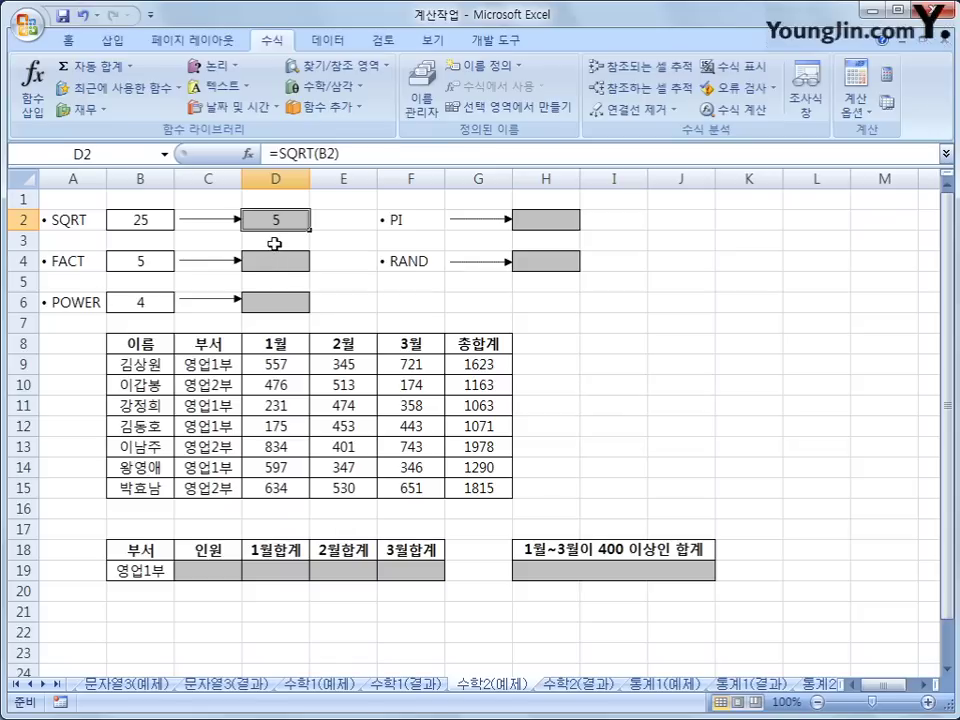
- Enter a PI function in H2
click(550, 219)
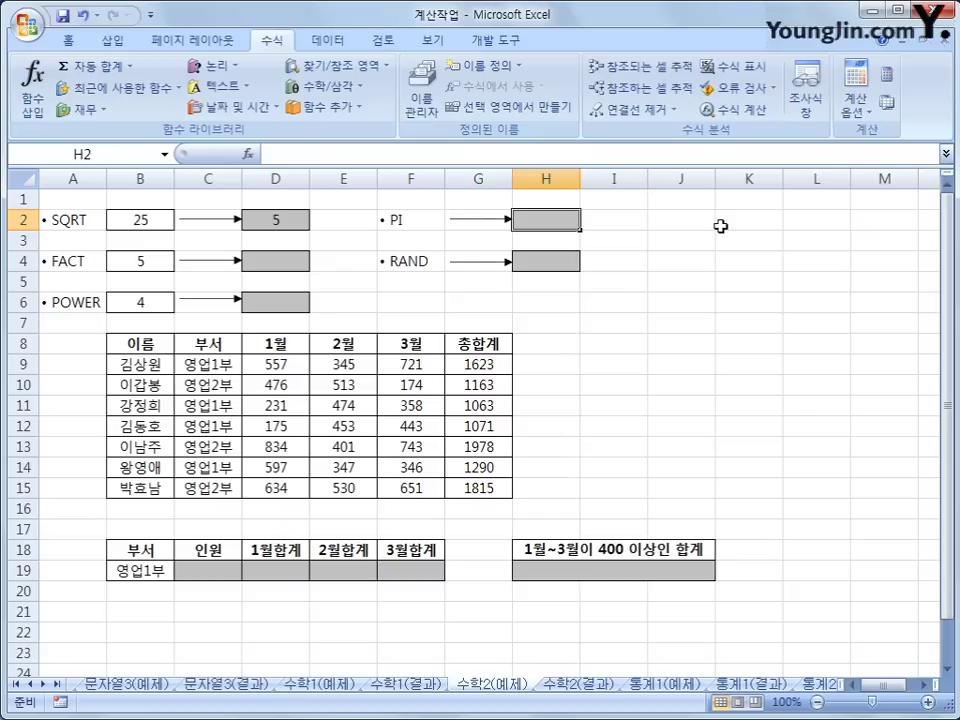
click(325, 86)
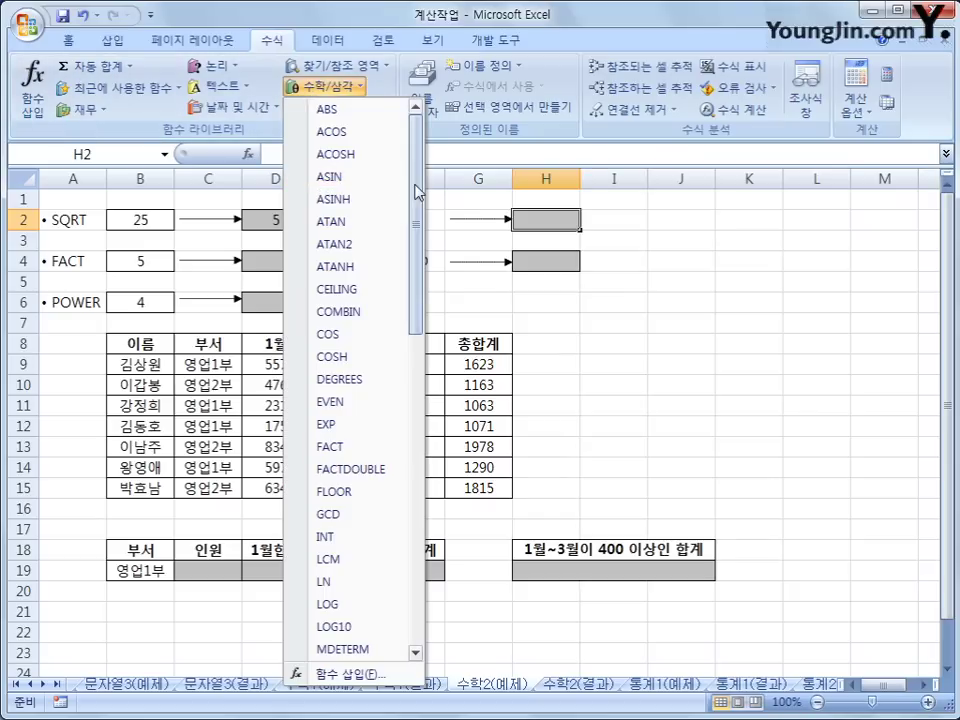
drag(418, 192, 385, 380)
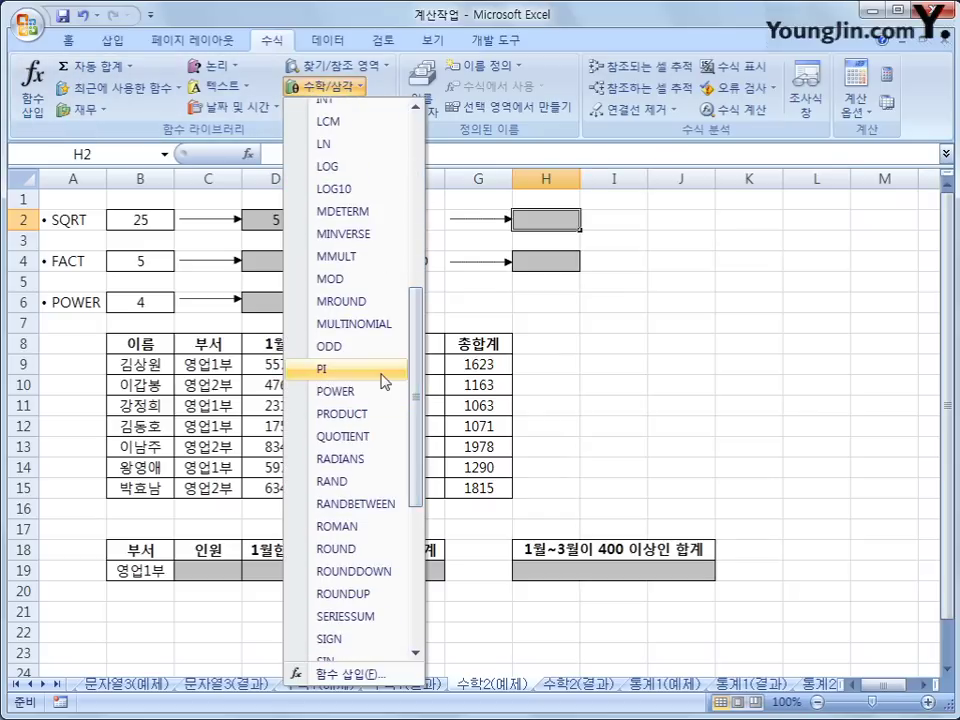
click(381, 370)
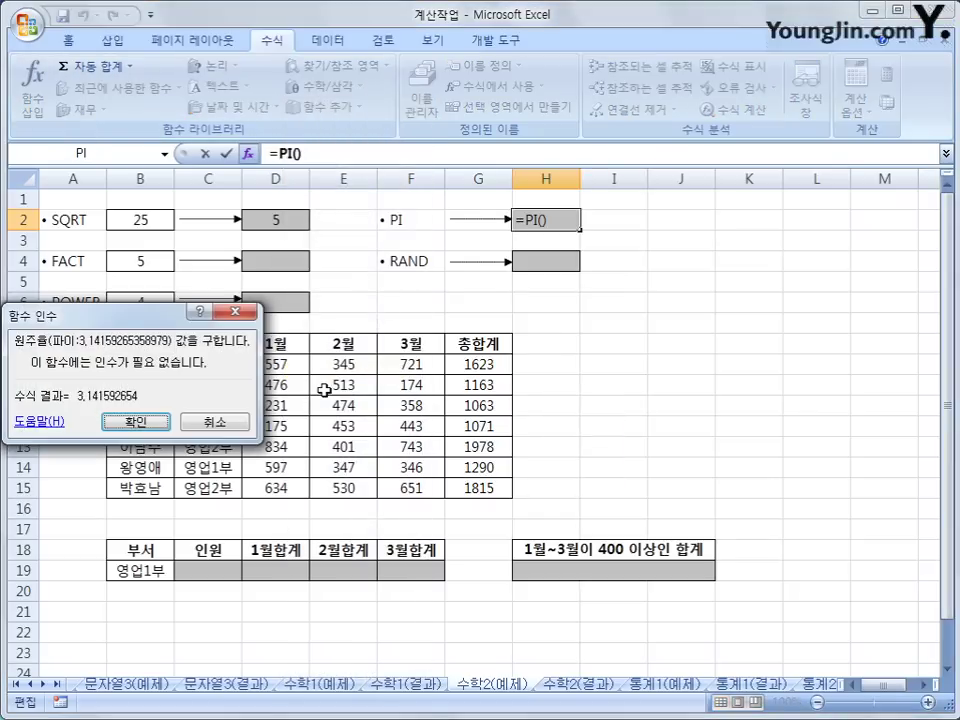
drag(143, 316, 369, 318)
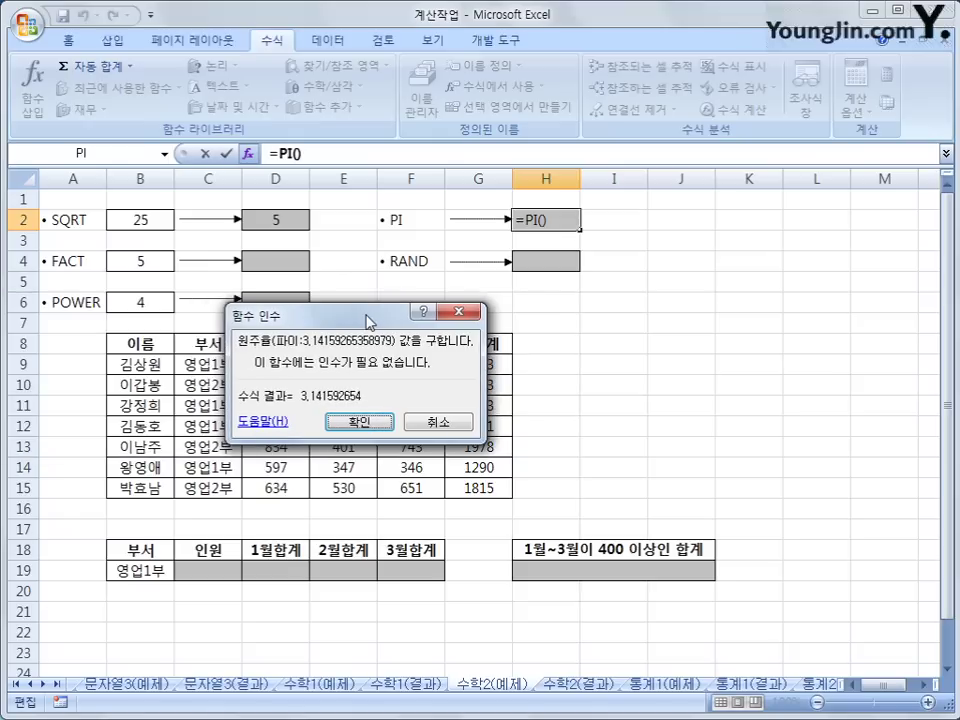
click(361, 425)
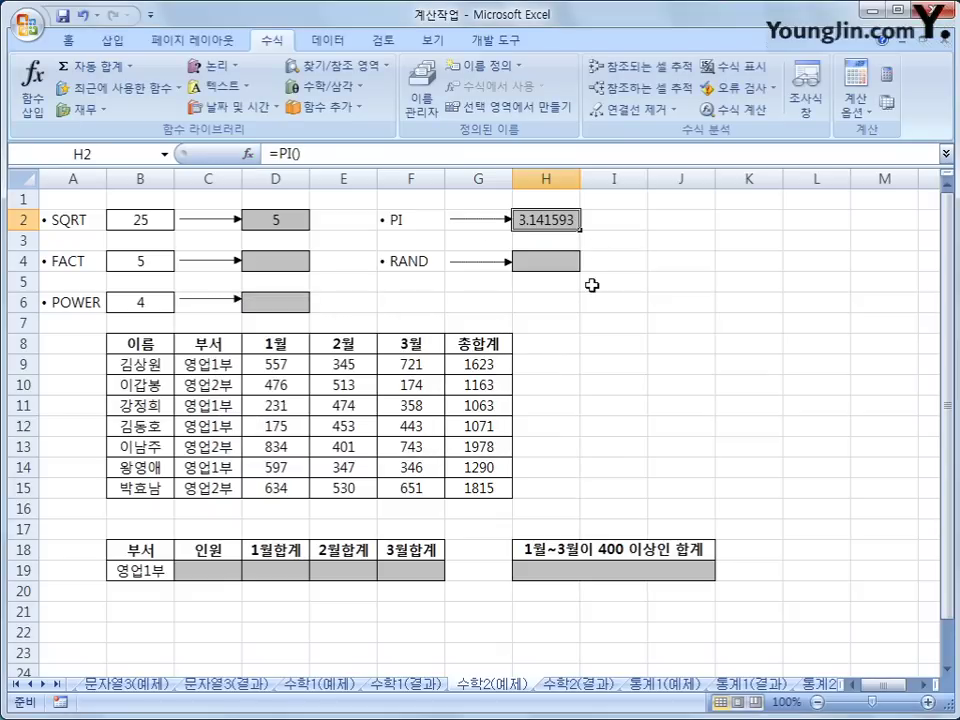
- Enter a FACT function in D4 with B4 as the number
click(268, 260)
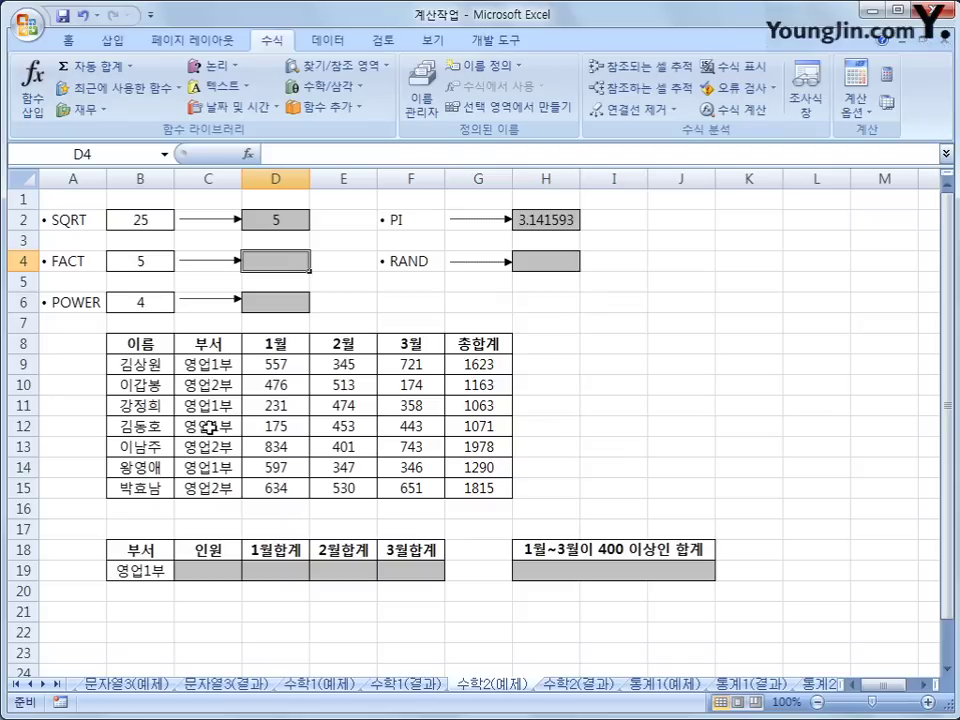
click(343, 90)
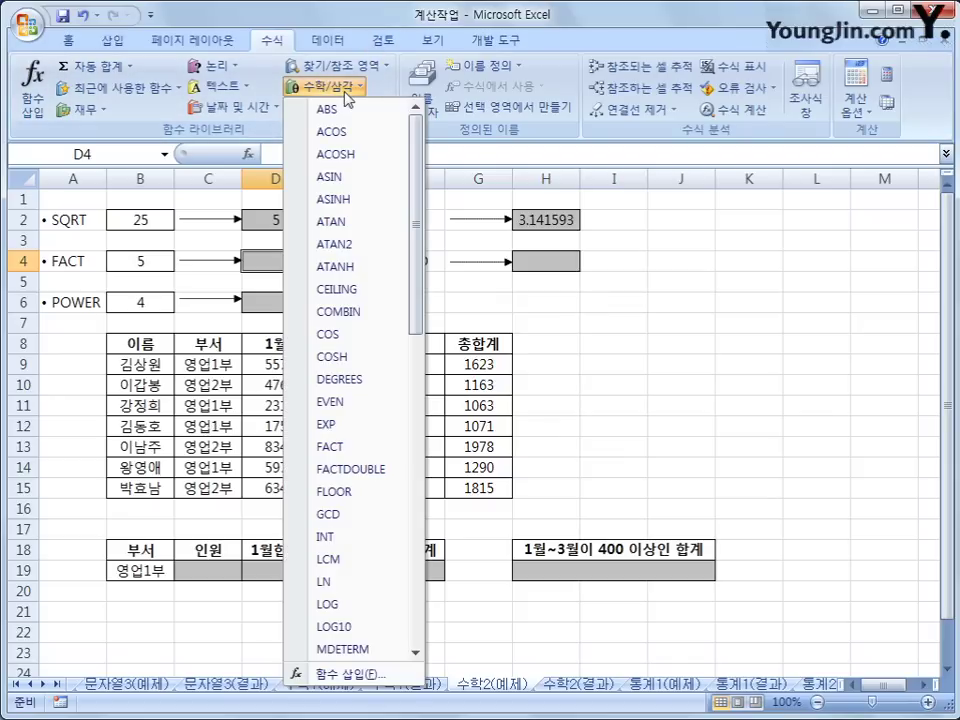
click(365, 447)
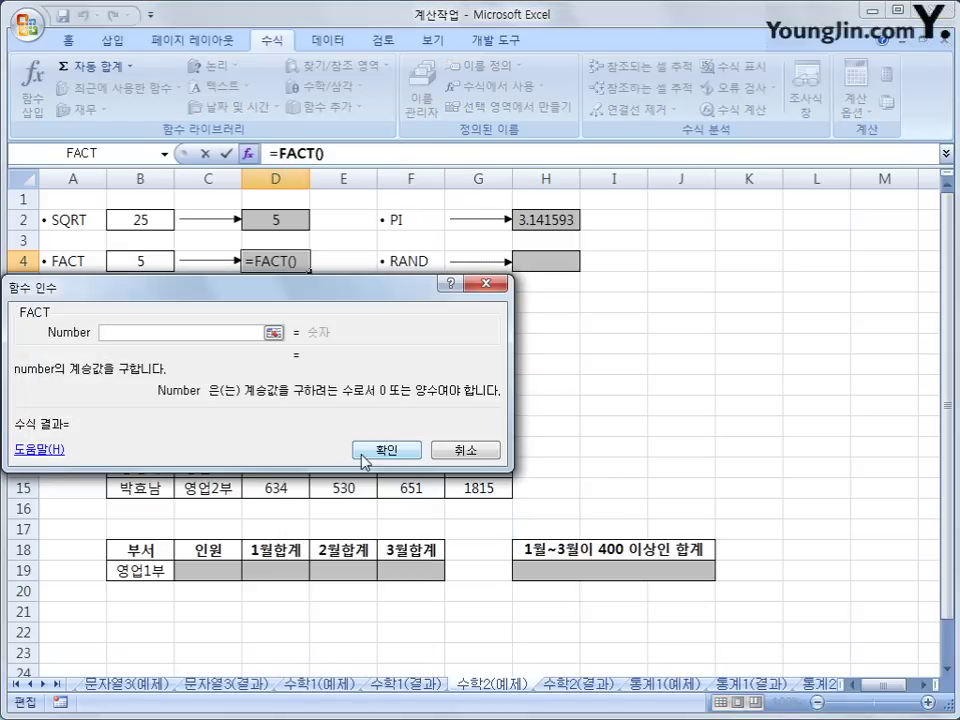
click(128, 257)
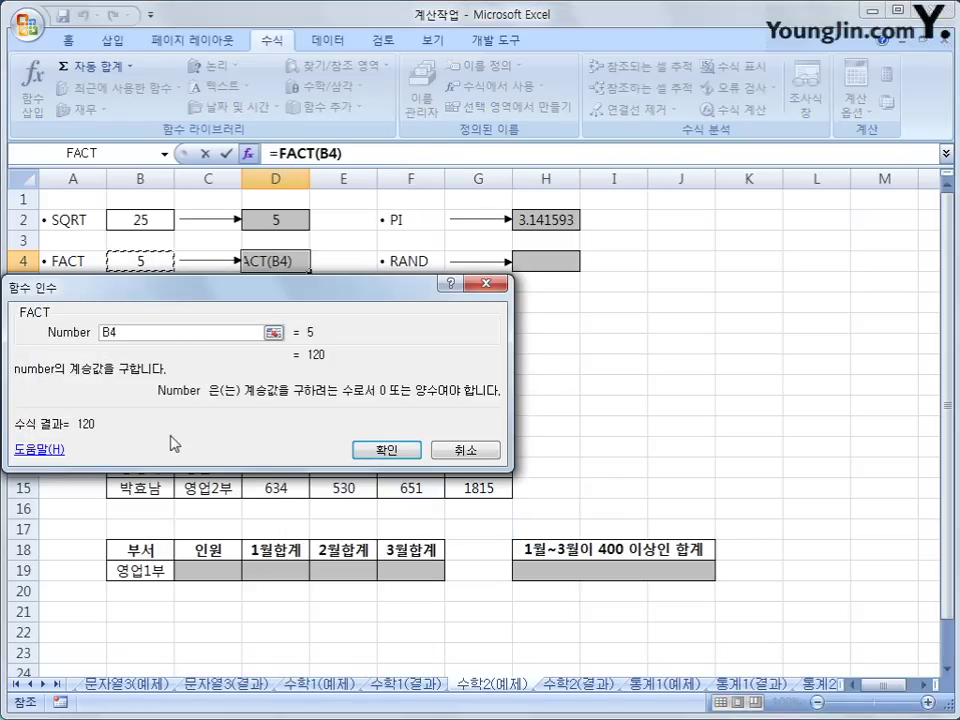
drag(198, 320, 244, 368)
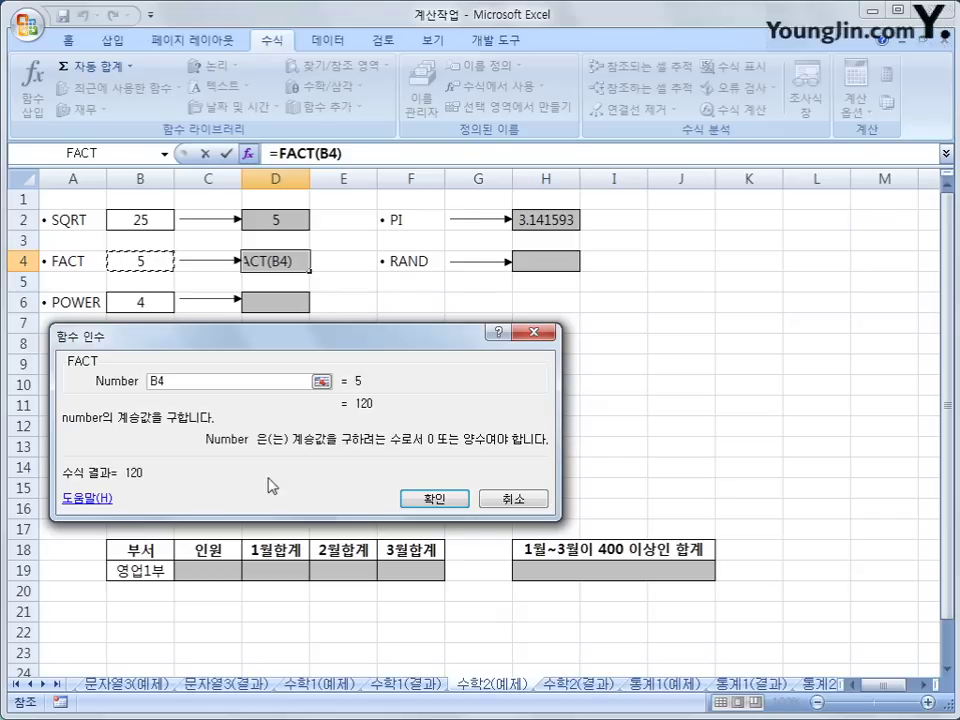
click(432, 499)
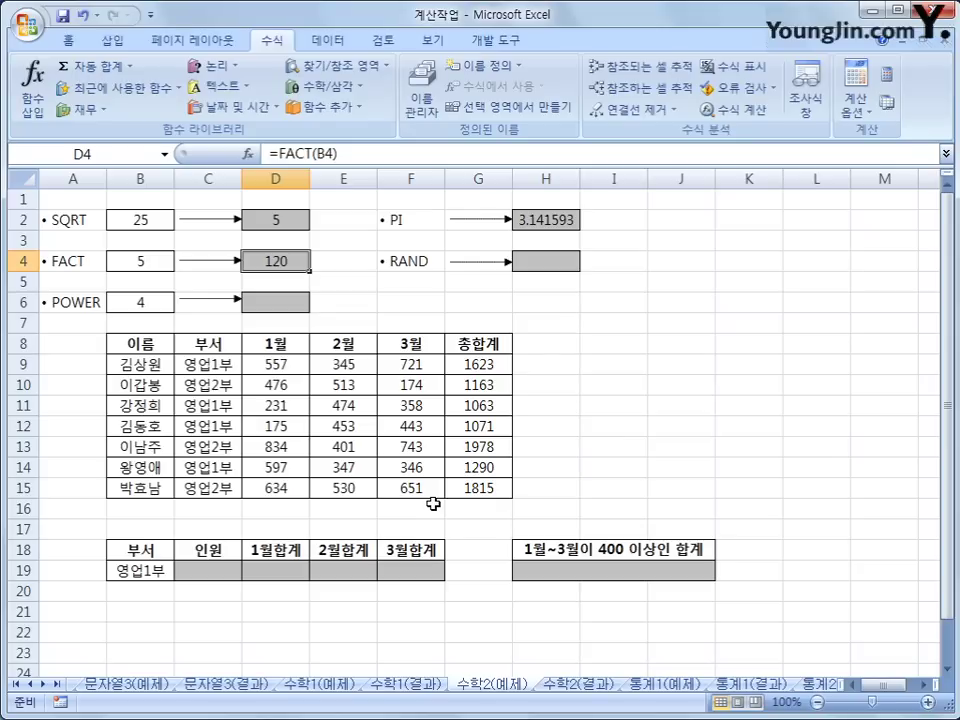
- Enter a RAND function in H4
click(561, 266)
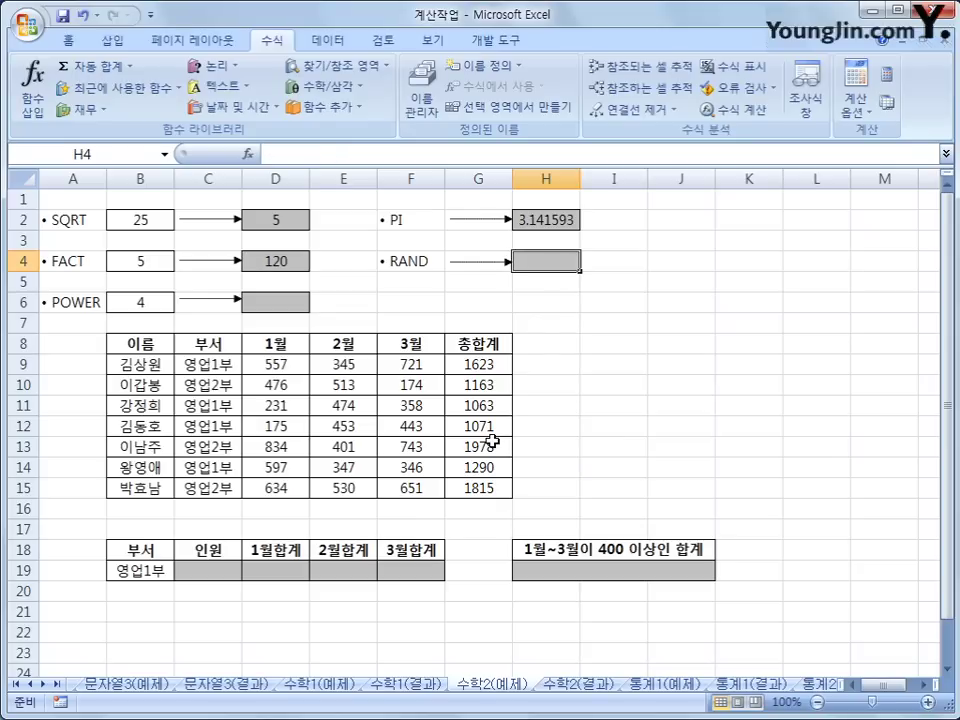
click(341, 90)
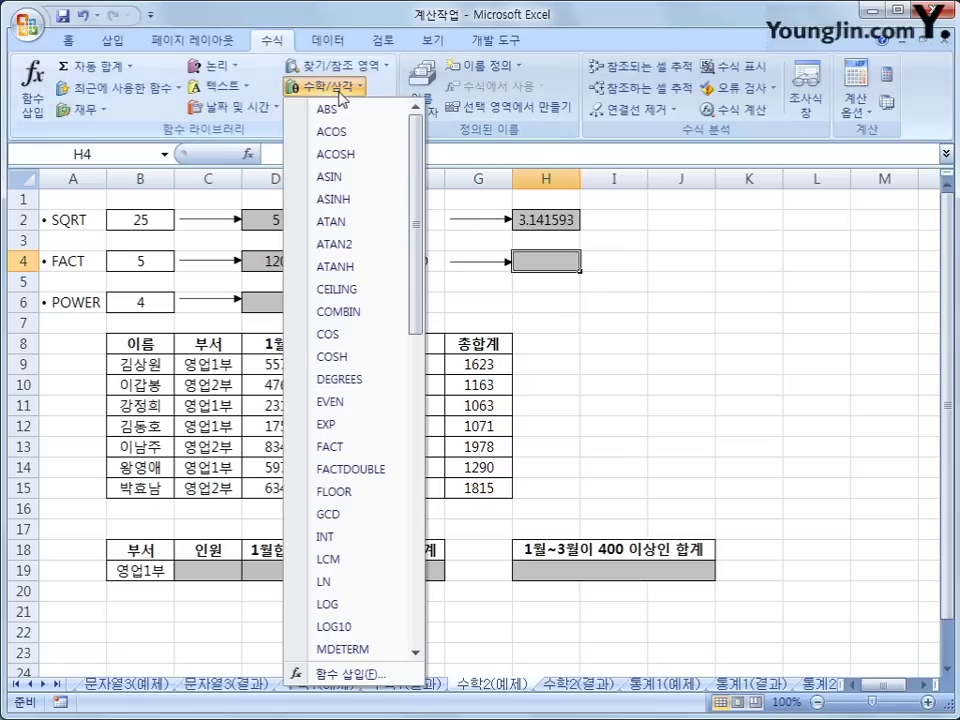
drag(413, 133, 432, 305)
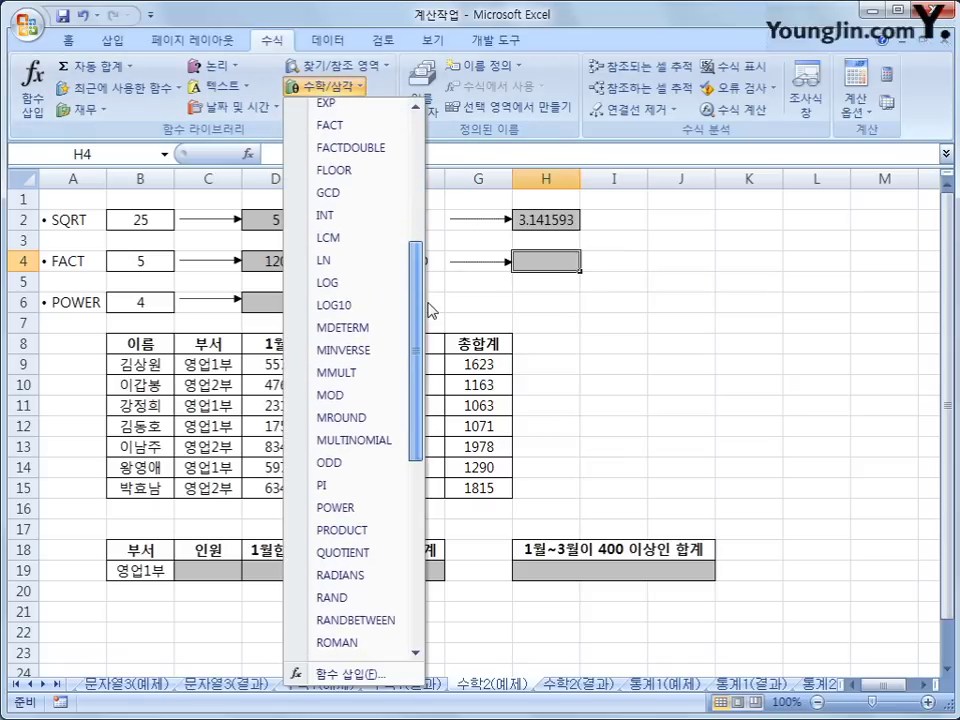
click(327, 595)
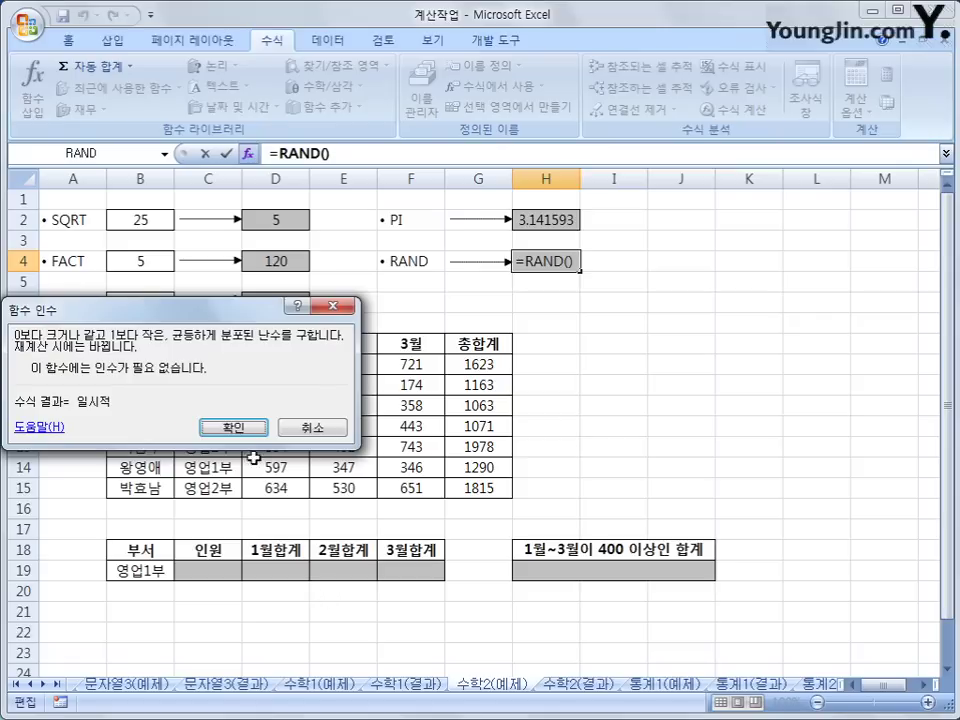
click(255, 430)
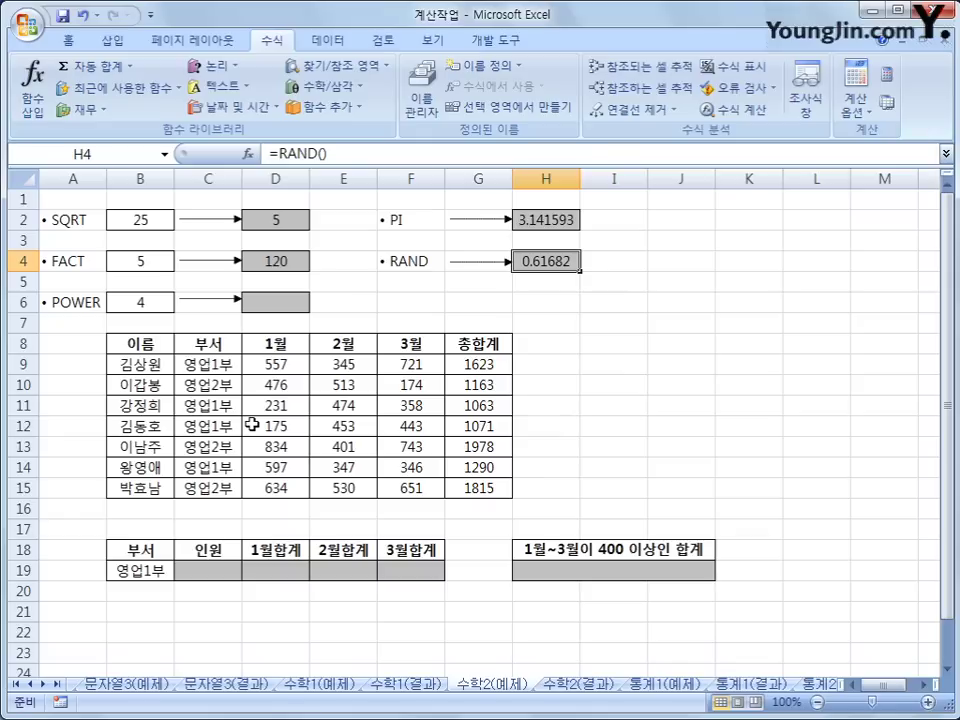
- Enter a POWER function in D6 with B6 as the number and 3 as the power
click(274, 302)
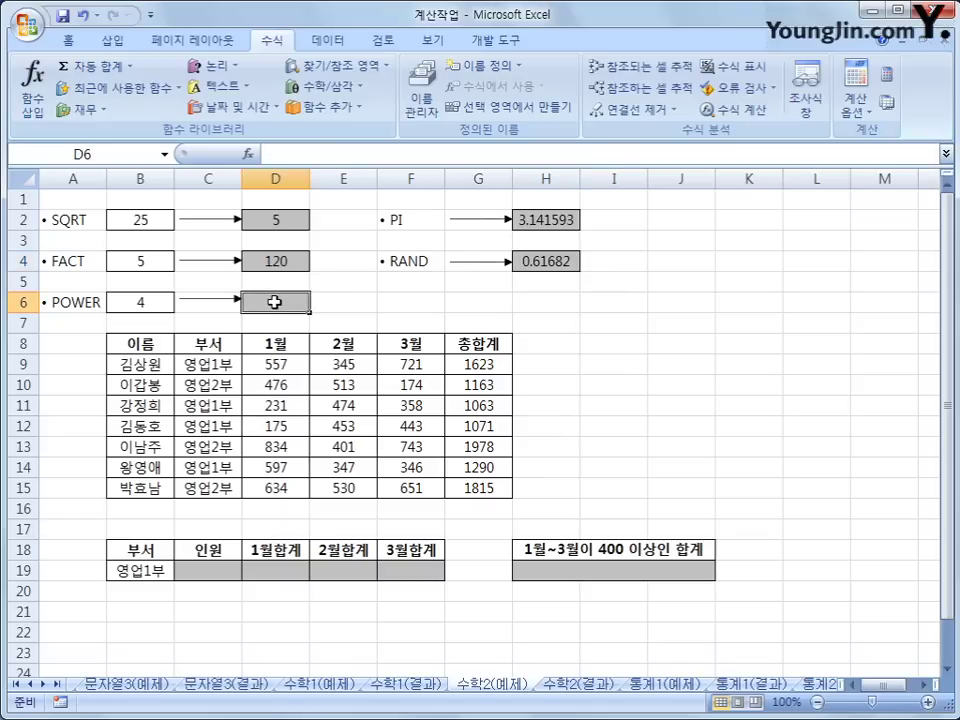
click(325, 86)
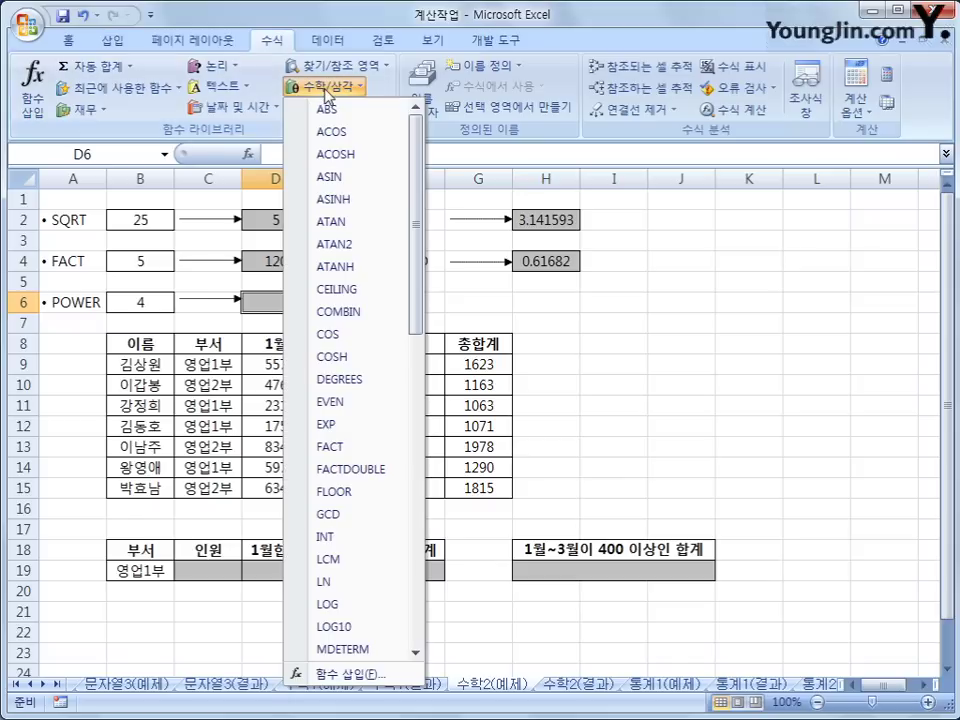
drag(416, 203, 409, 386)
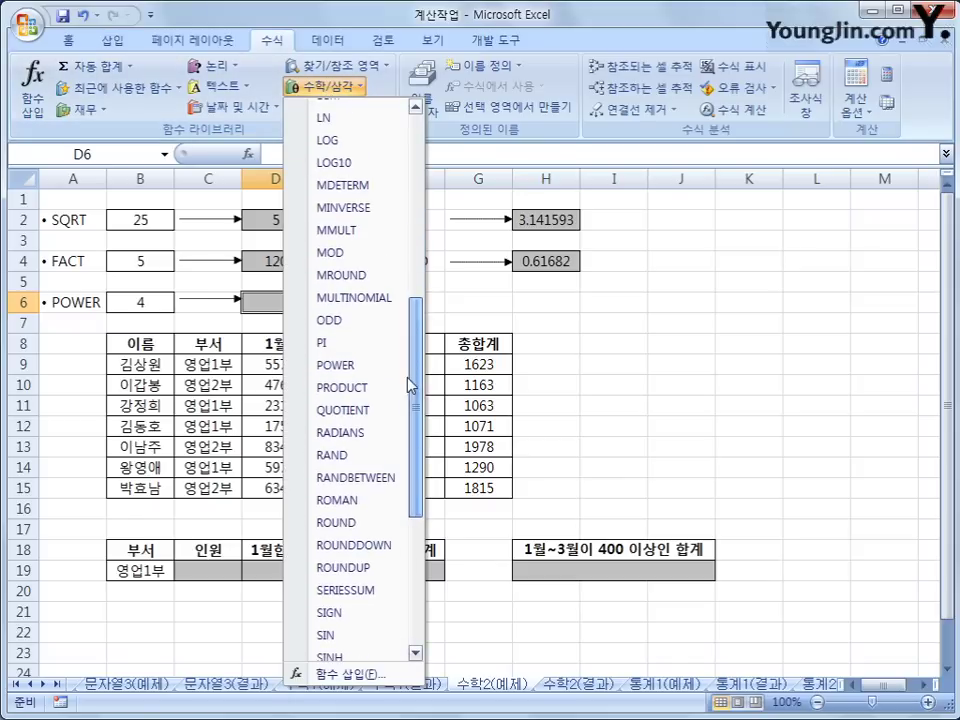
click(369, 378)
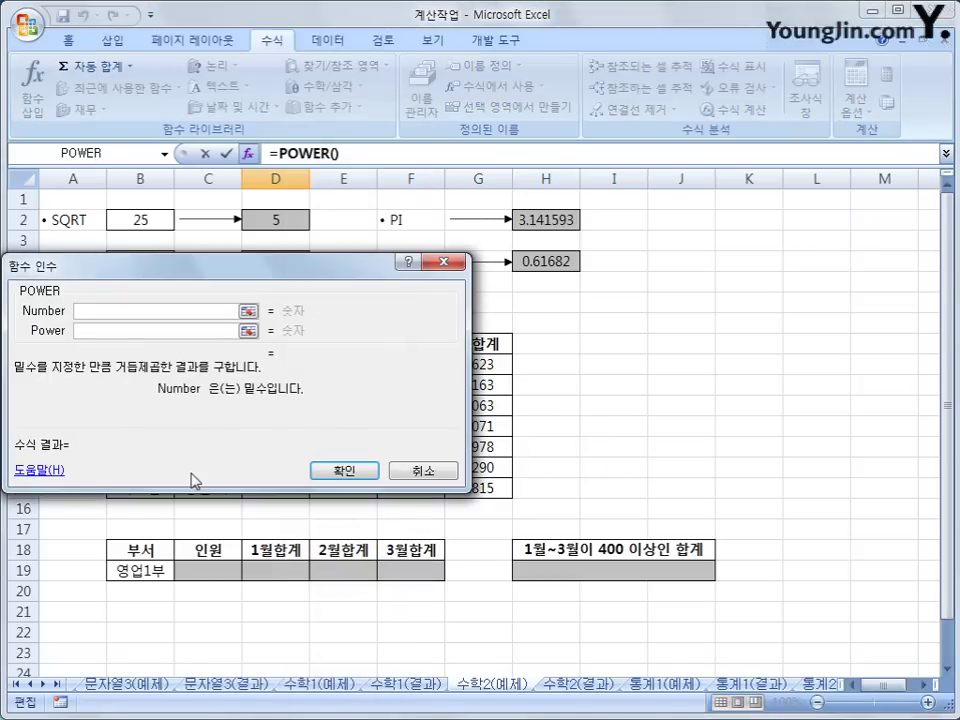
drag(237, 270, 313, 371)
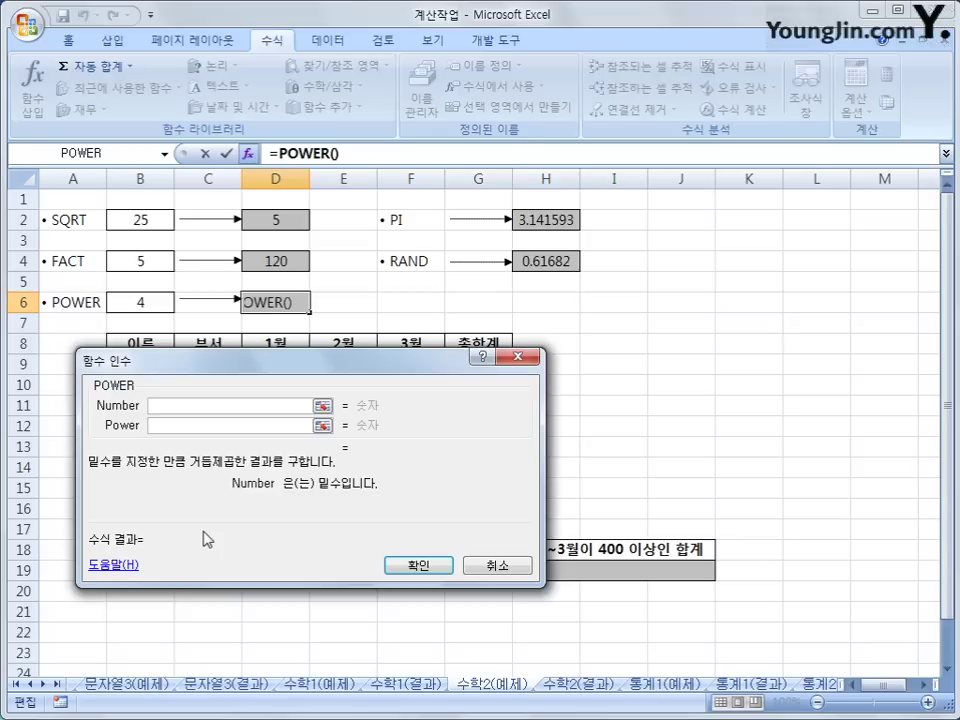
click(161, 302)
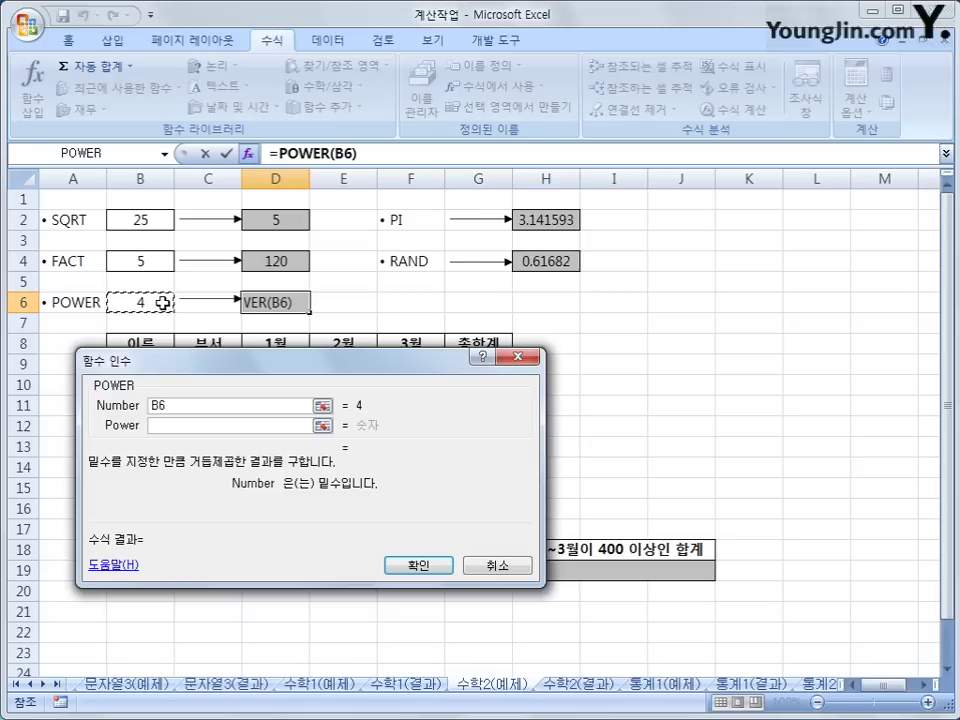
click(184, 425)
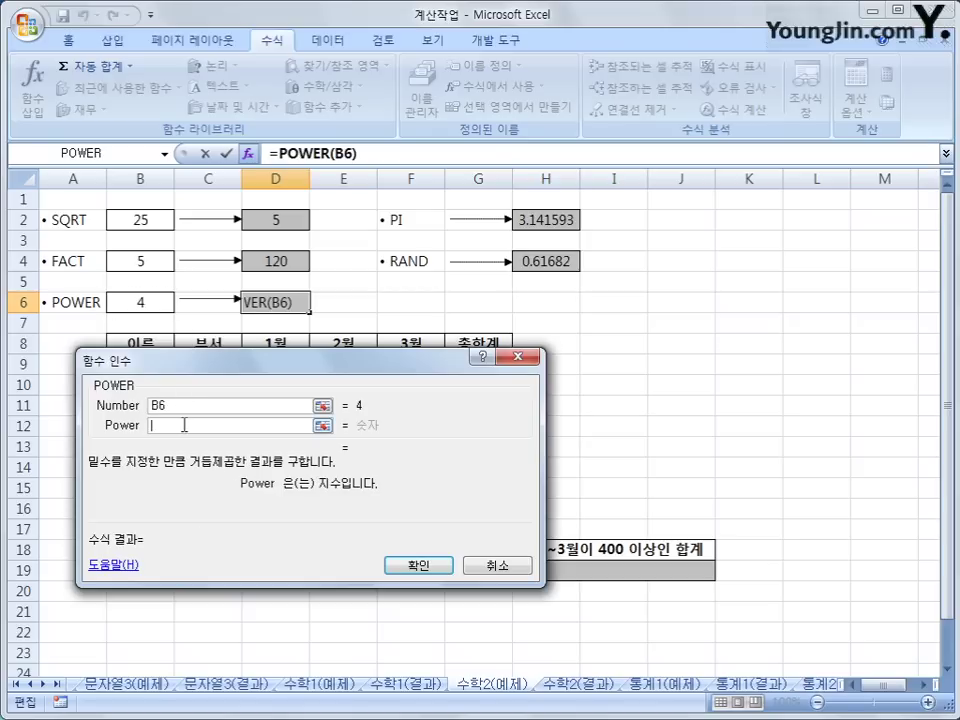
text(3)
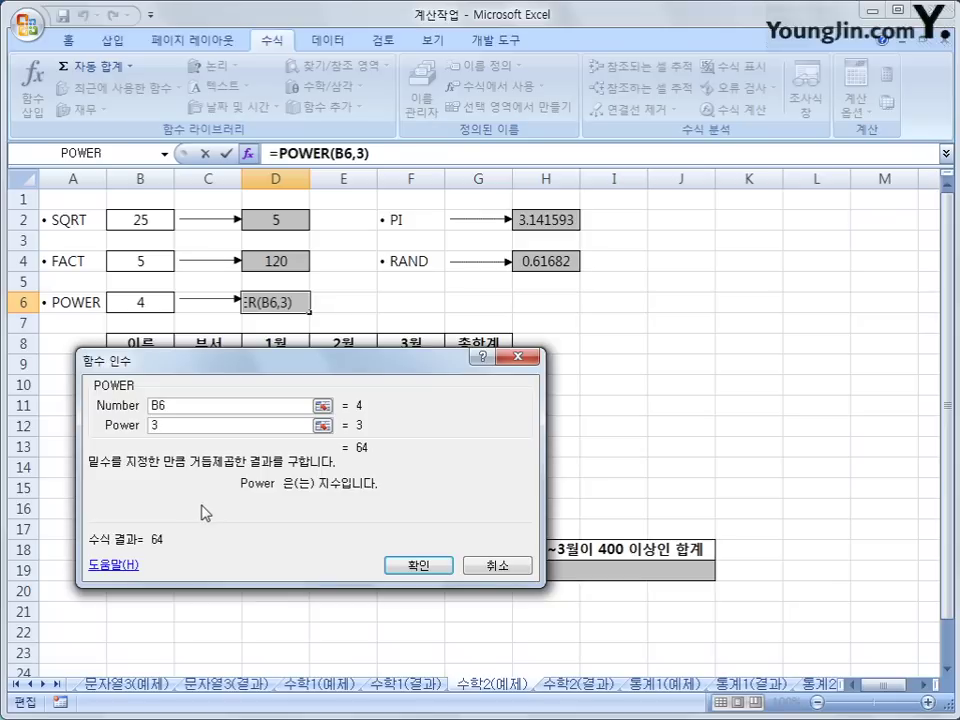
click(399, 564)
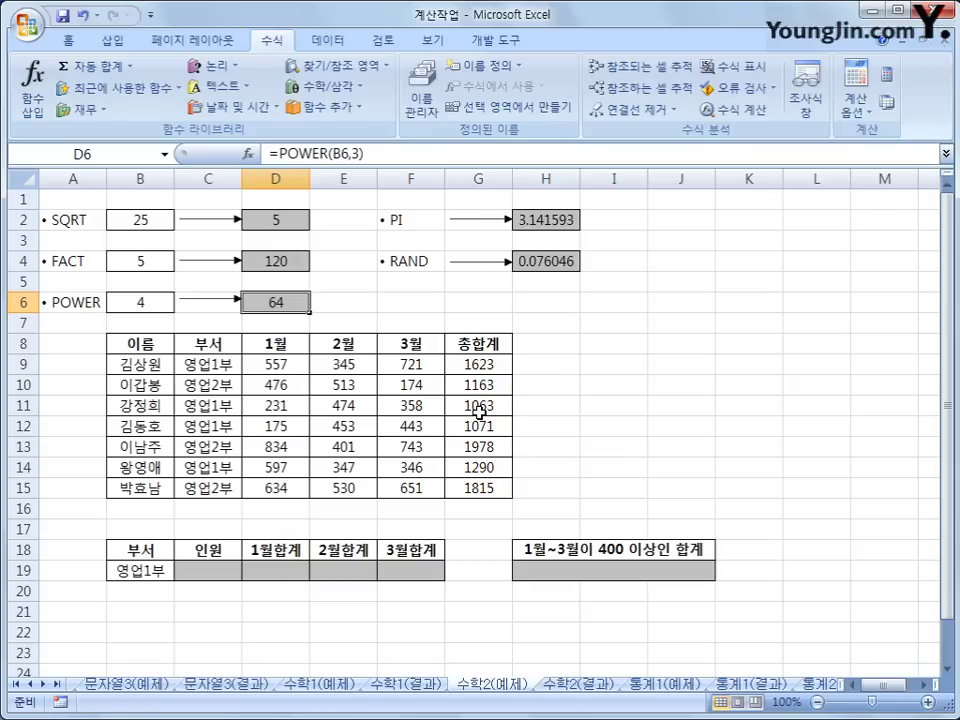
- Examine the data table for the department entries that match 영업1부 in B19
click(237, 572)
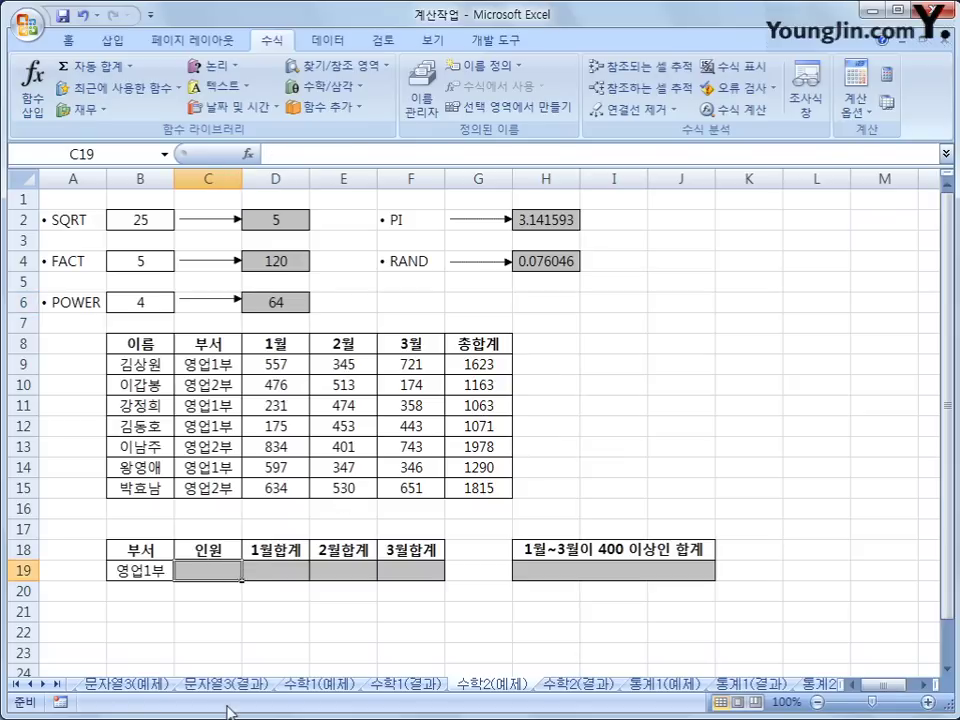
drag(159, 343, 472, 492)
click(122, 572)
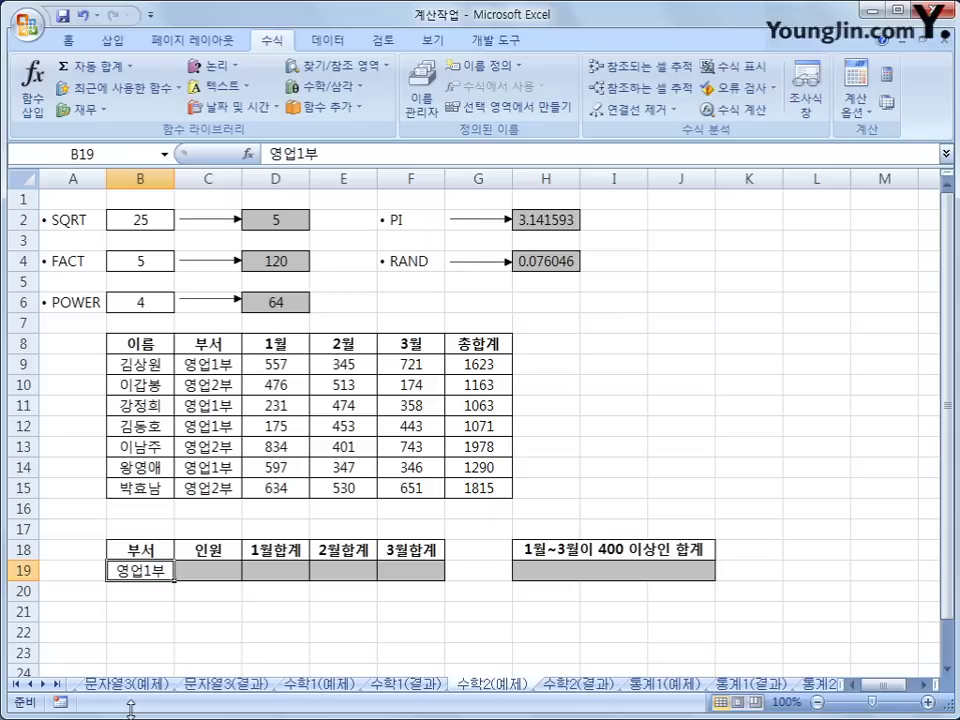
click(203, 574)
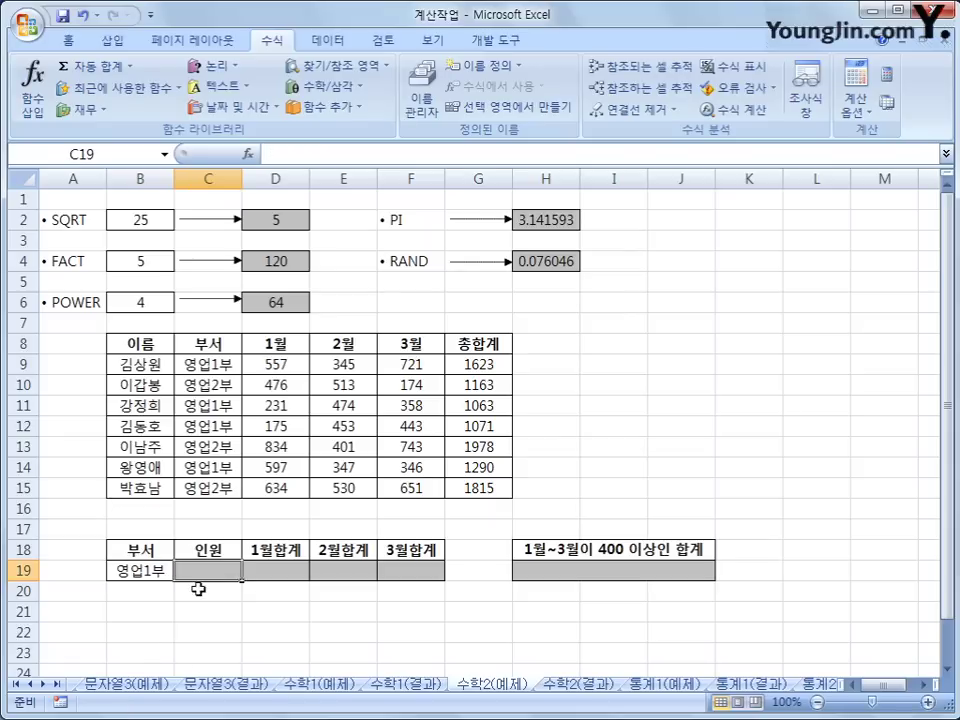
click(200, 364)
click(200, 404)
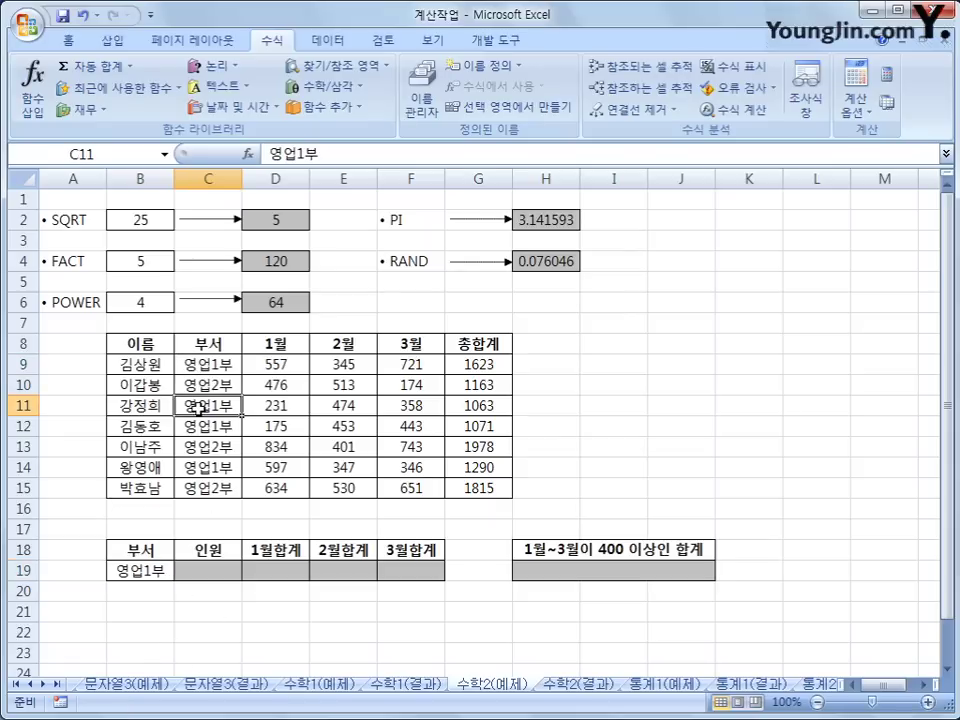
click(200, 425)
click(200, 467)
click(208, 570)
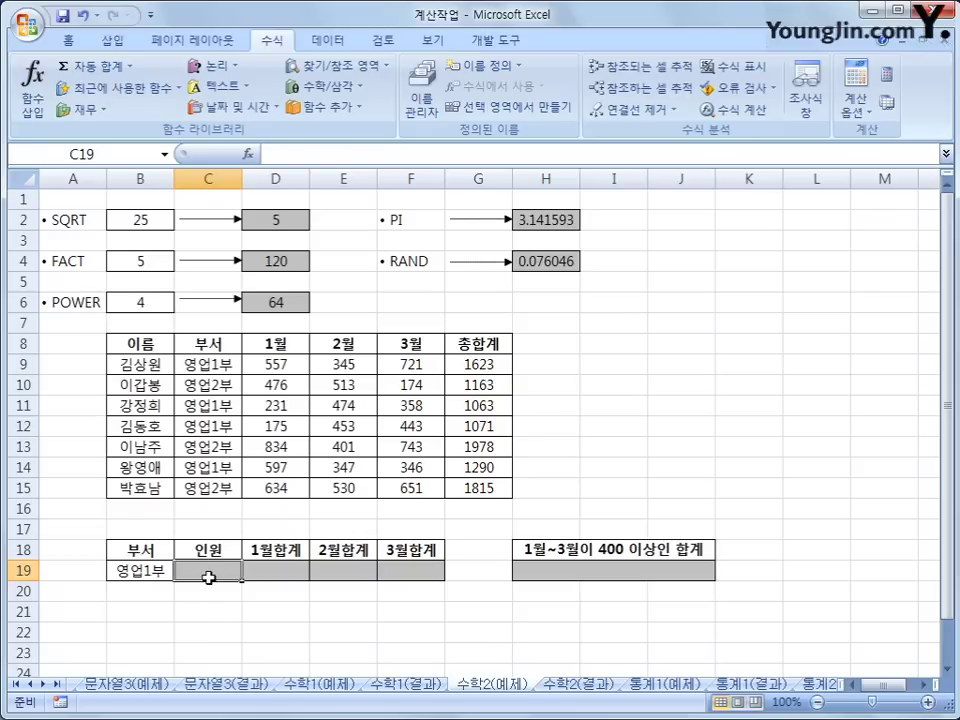
click(320, 86)
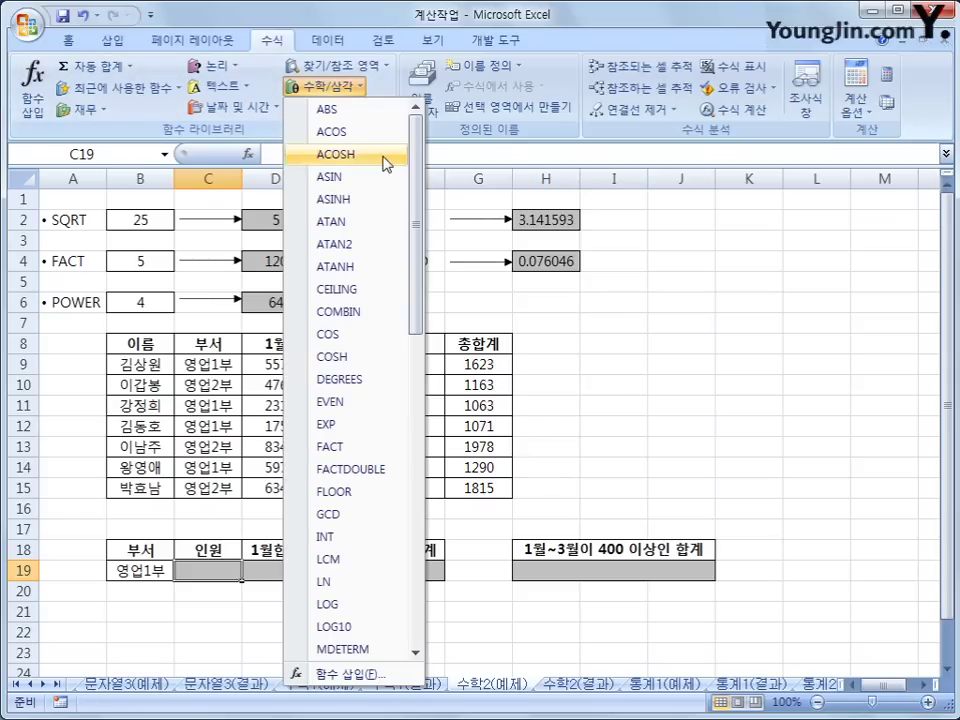
mouse_move(420, 257)
mouse_down()
mouse_move(407, 581)
mouse_move(419, 257)
mouse_up()
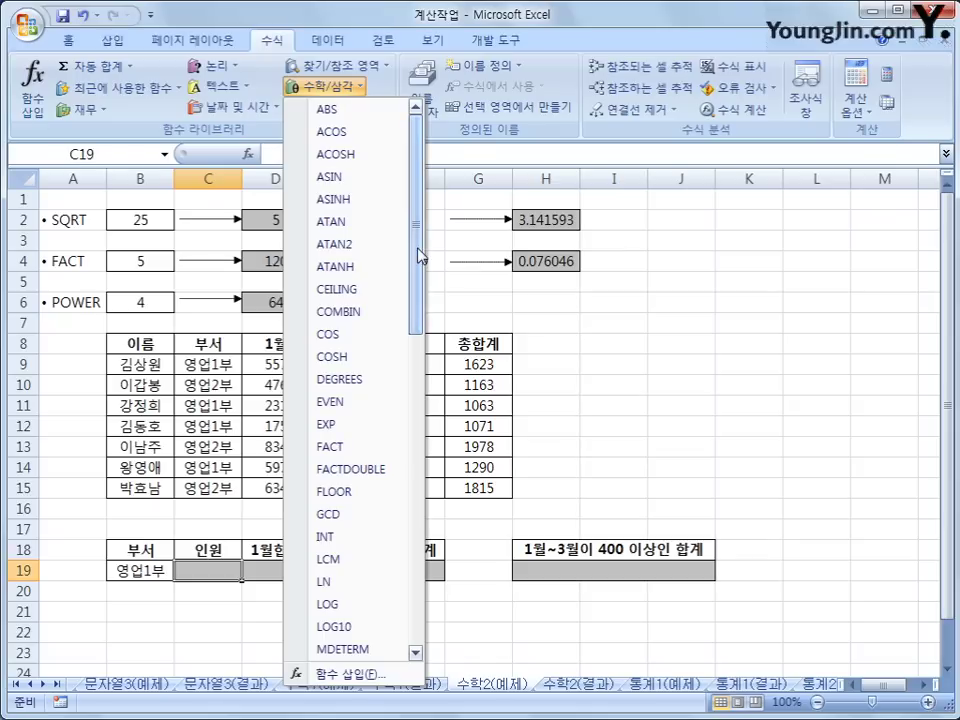
click(203, 571)
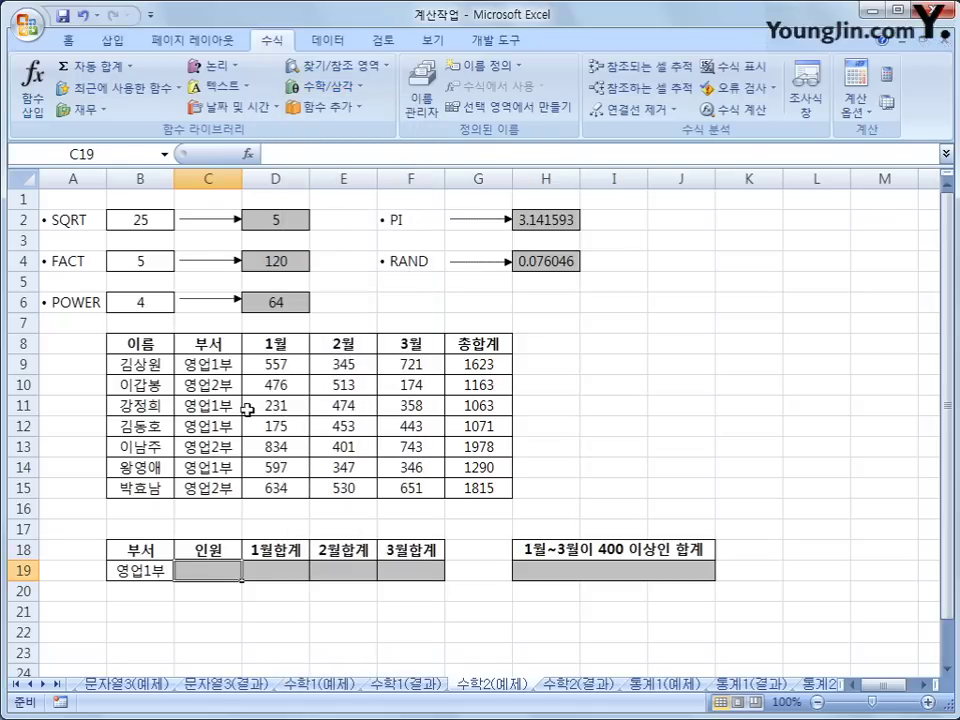
click(322, 86)
drag(422, 170, 431, 452)
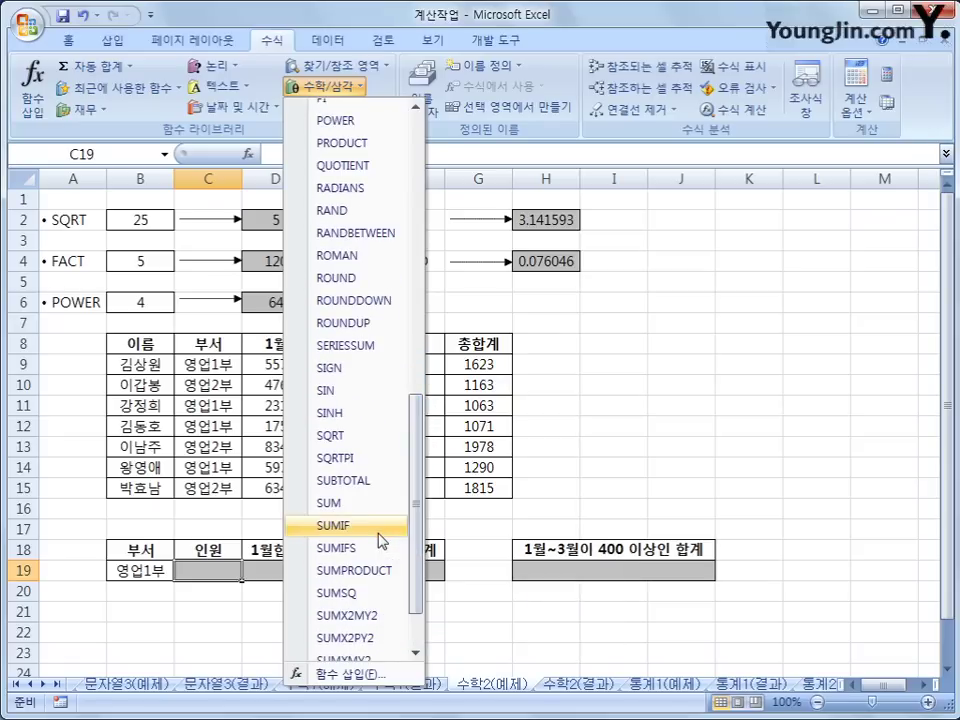
click(210, 572)
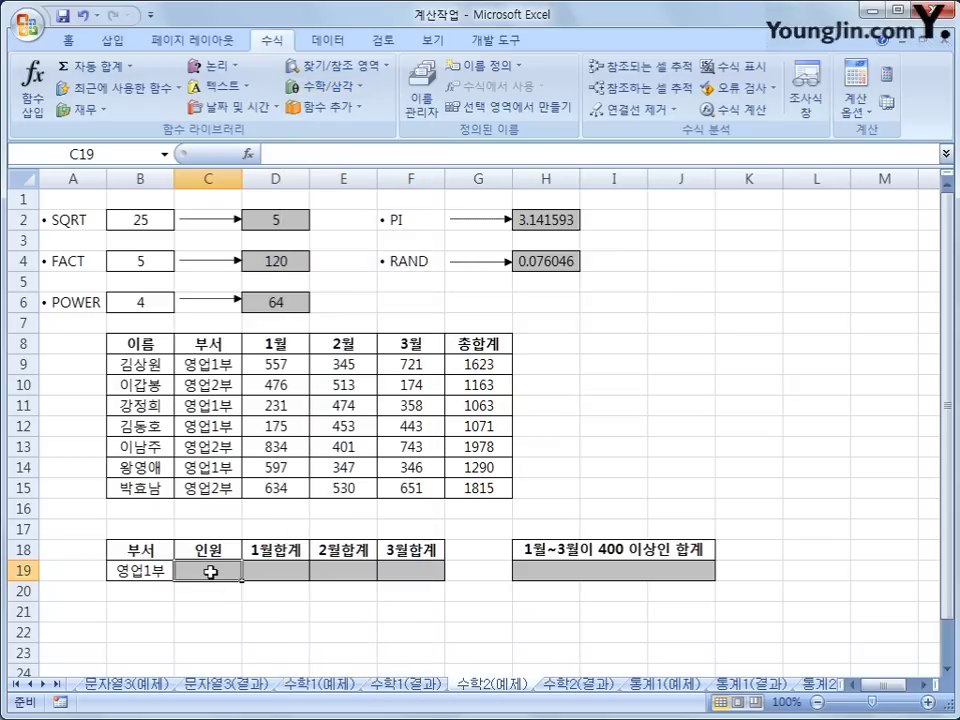
- Enter a COUNTIF function in C19 with range C9:C15 and B19 as the criteria
click(350, 110)
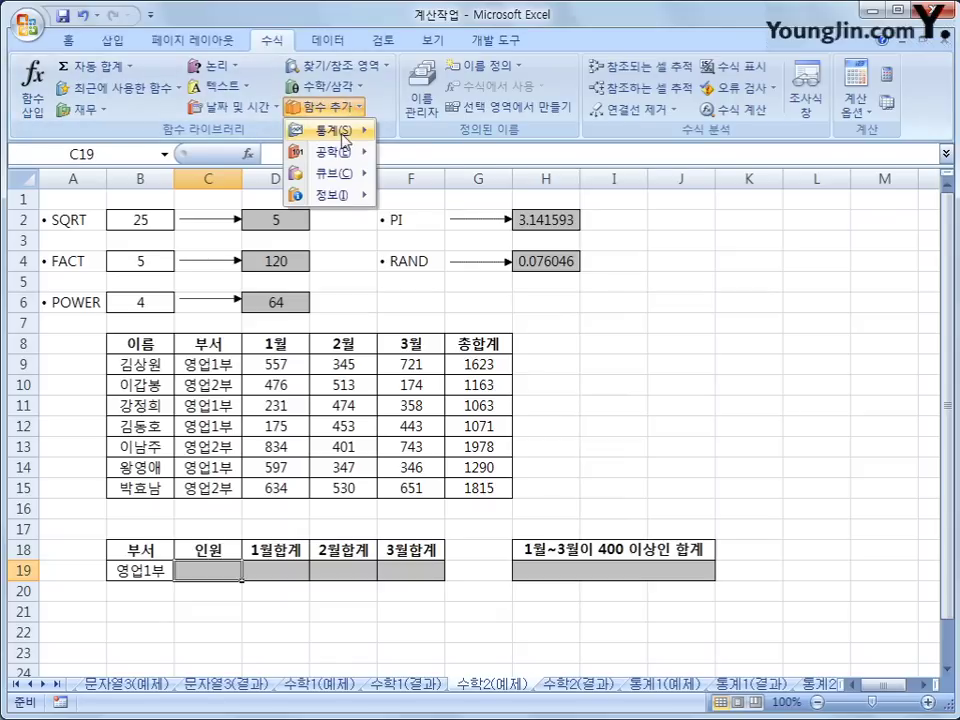
mouse_move(343, 138)
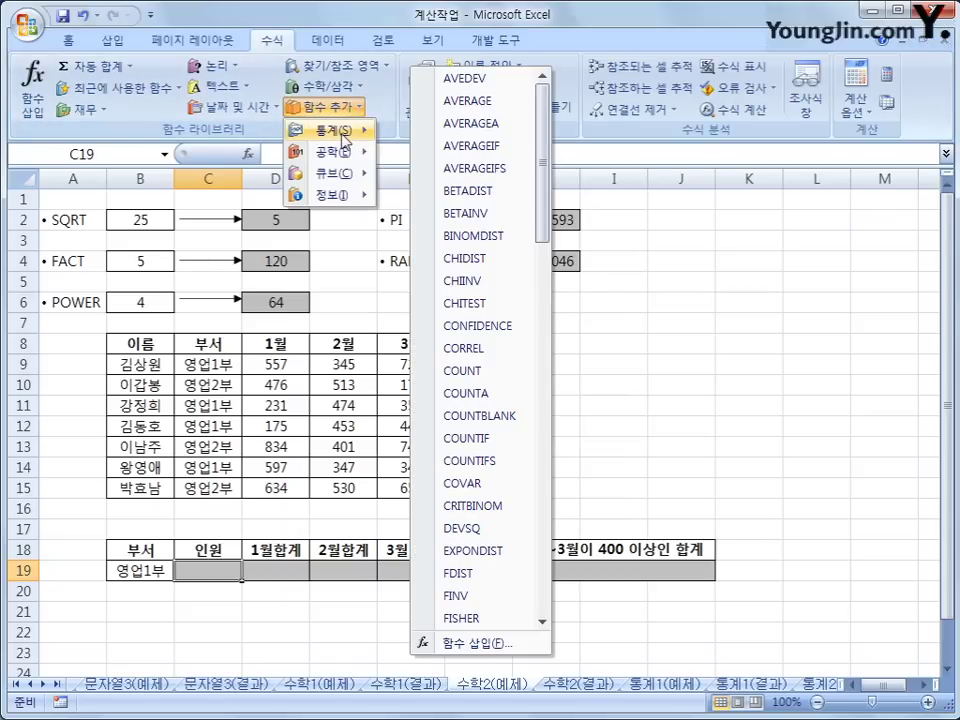
click(503, 444)
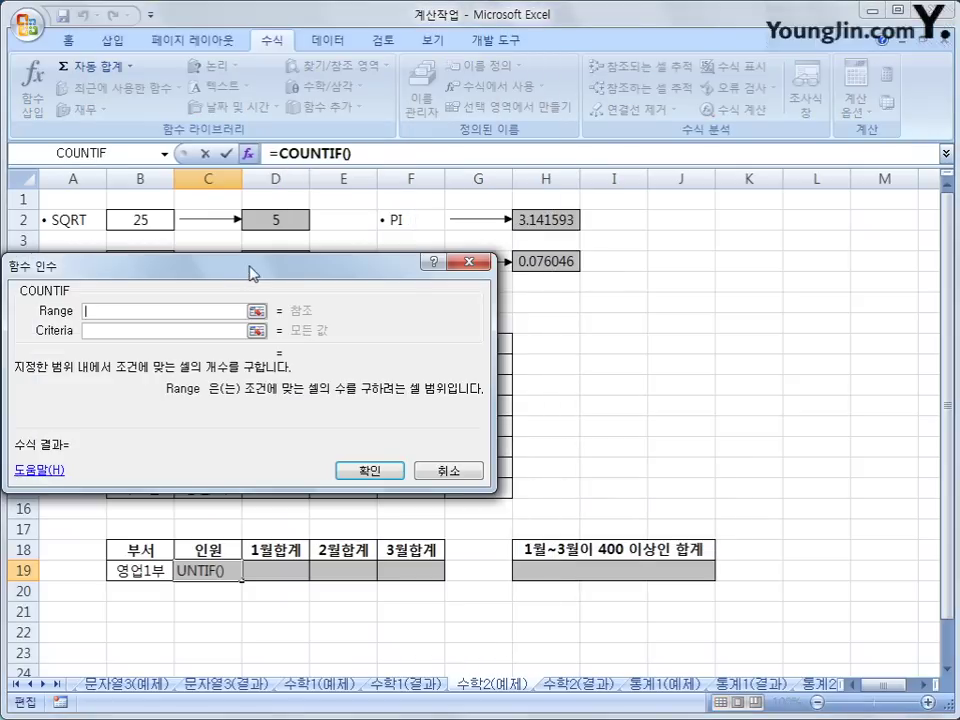
drag(252, 273, 603, 255)
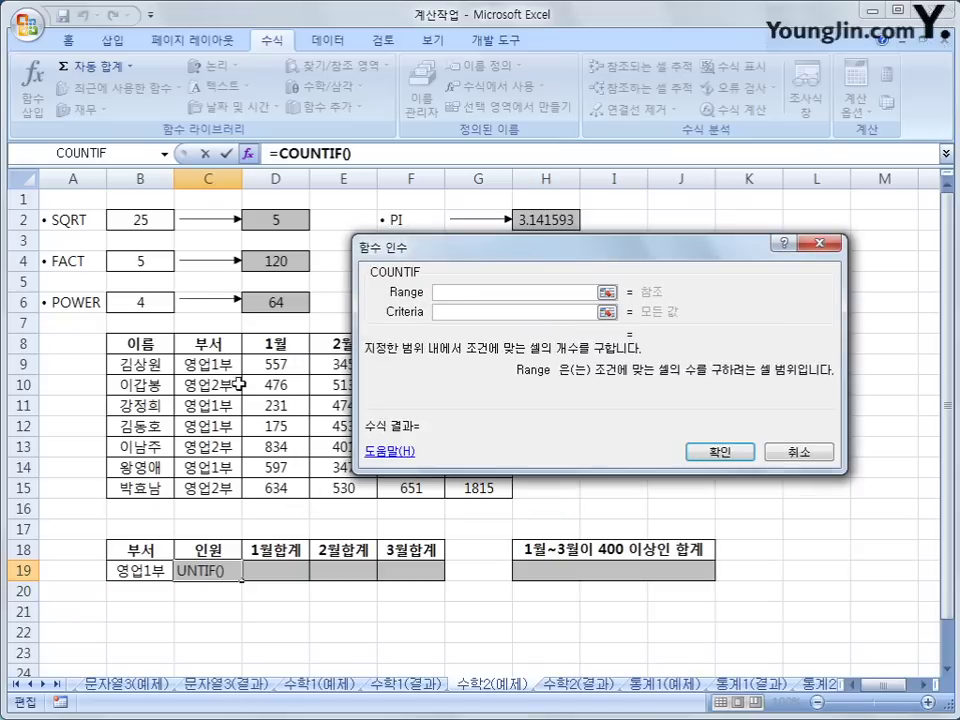
drag(222, 364, 220, 490)
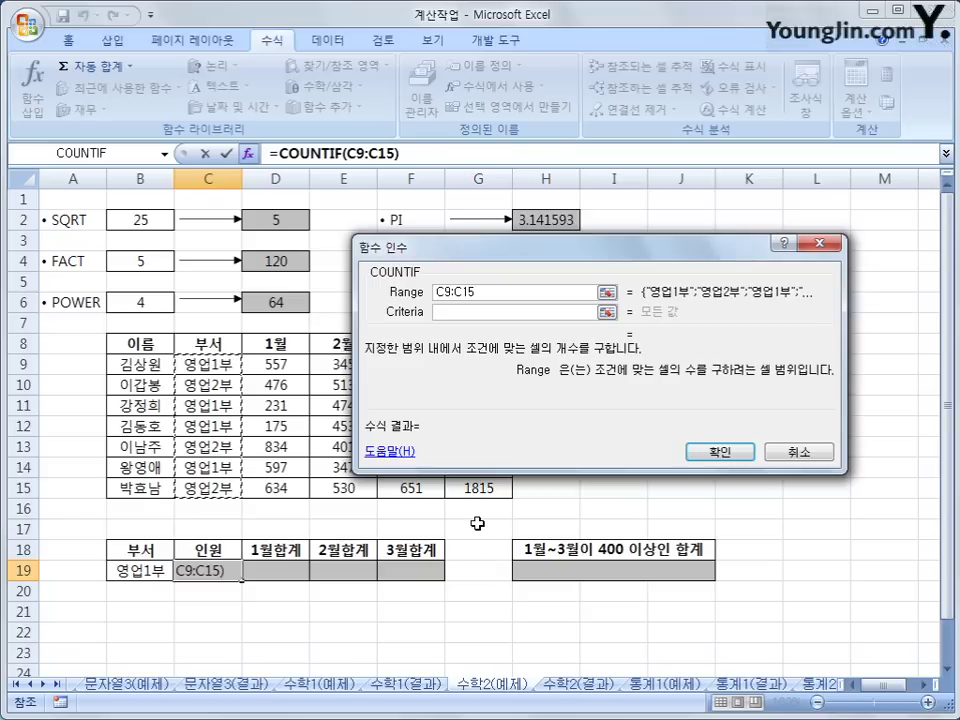
key(Tab)
click(145, 572)
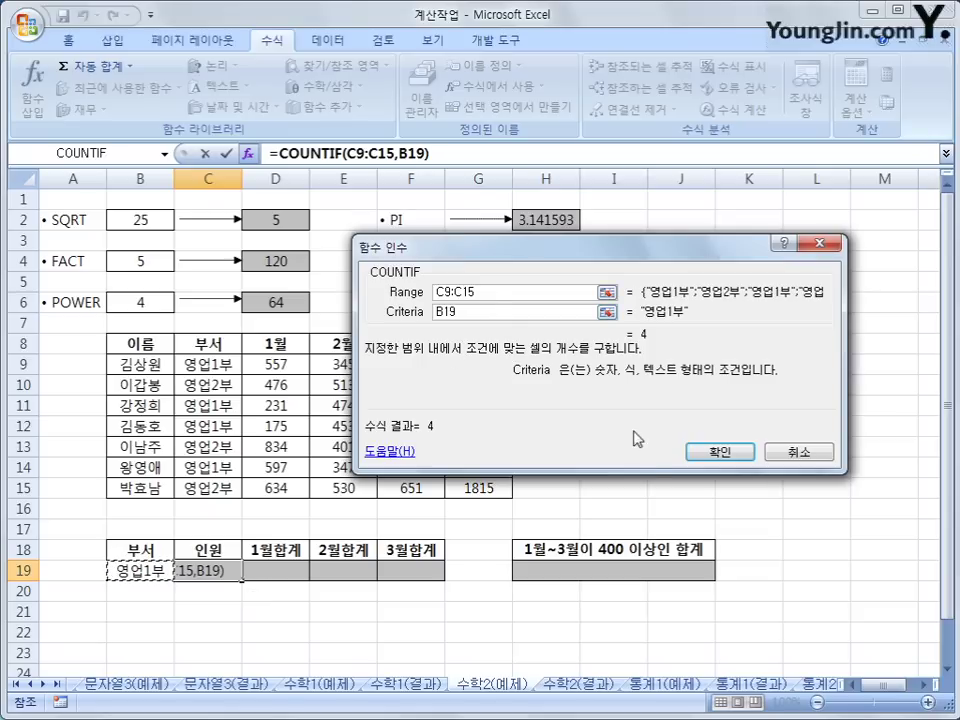
click(718, 452)
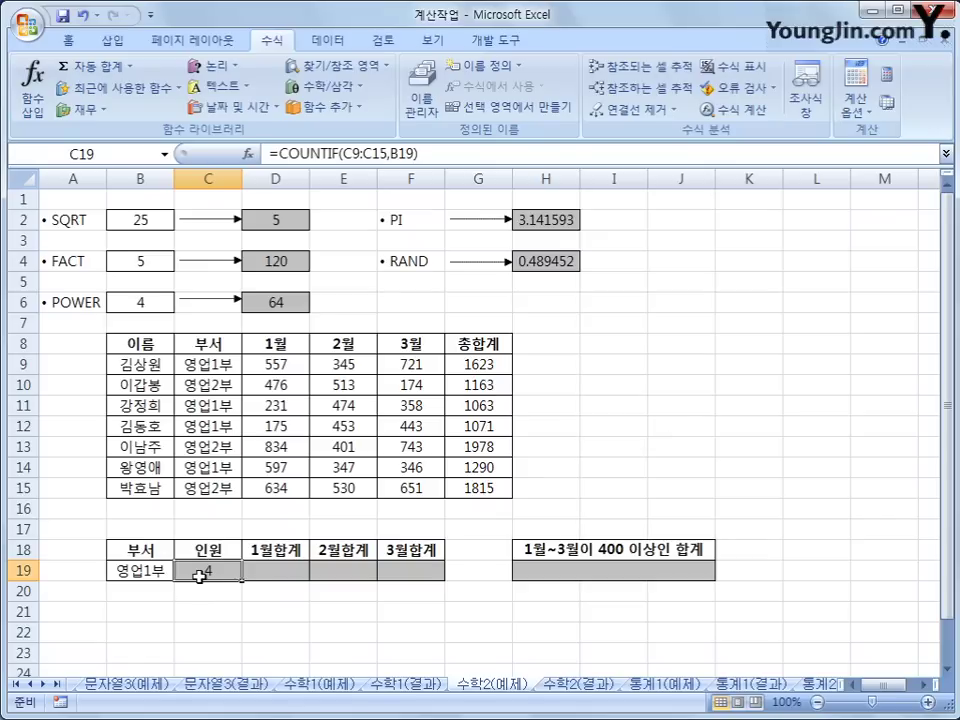
click(263, 572)
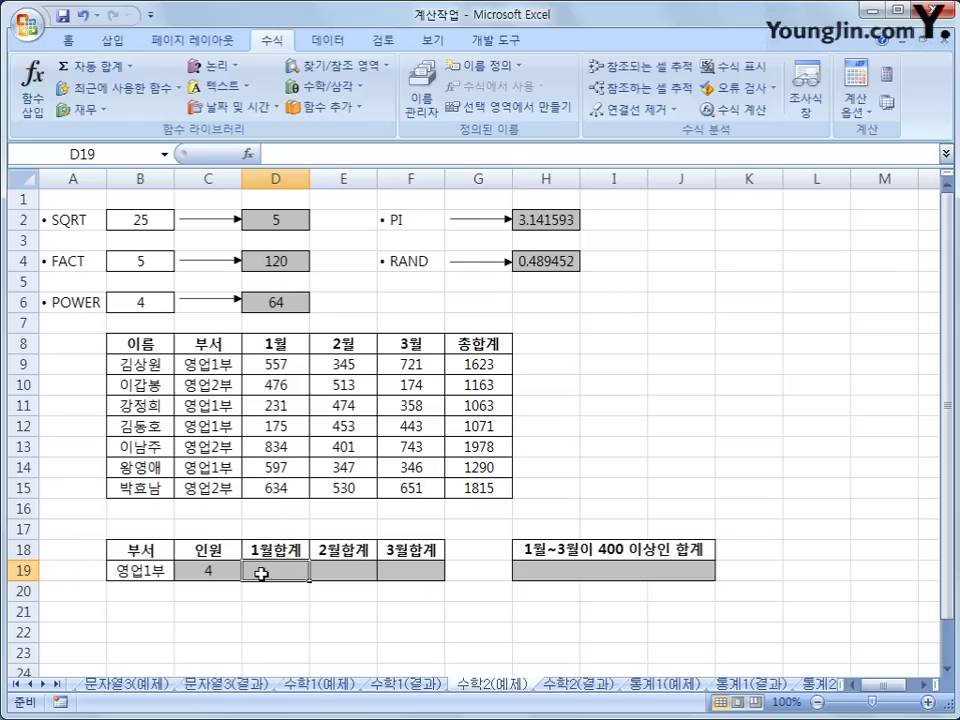
mouse_move(263, 572)
mouse_down()
mouse_move(411, 568)
mouse_move(268, 568)
mouse_up()
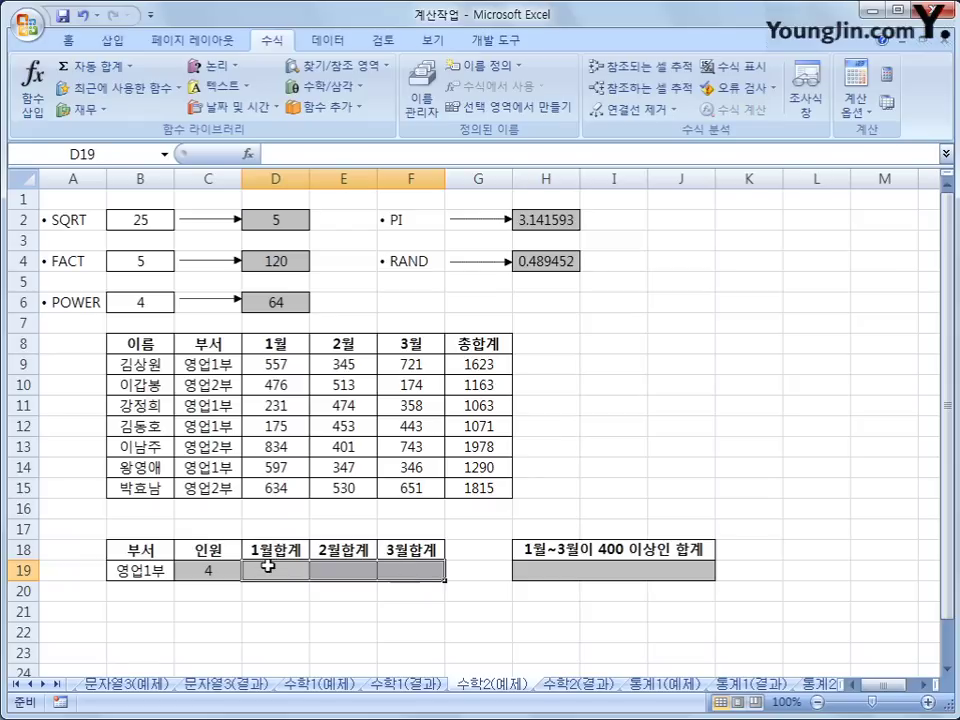
click(140, 571)
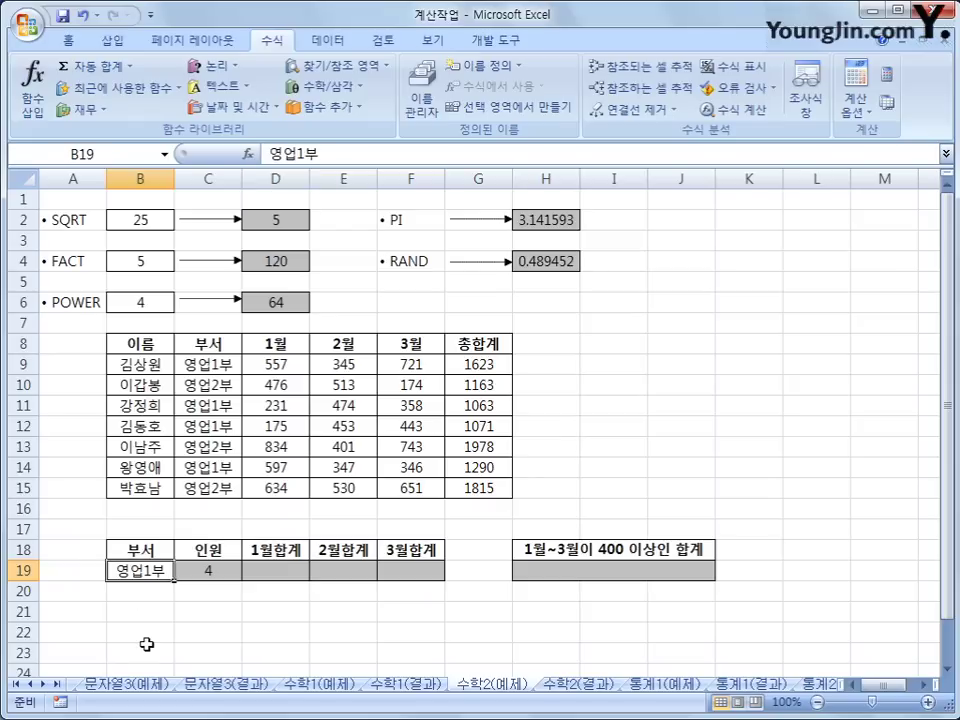
drag(207, 364, 207, 492)
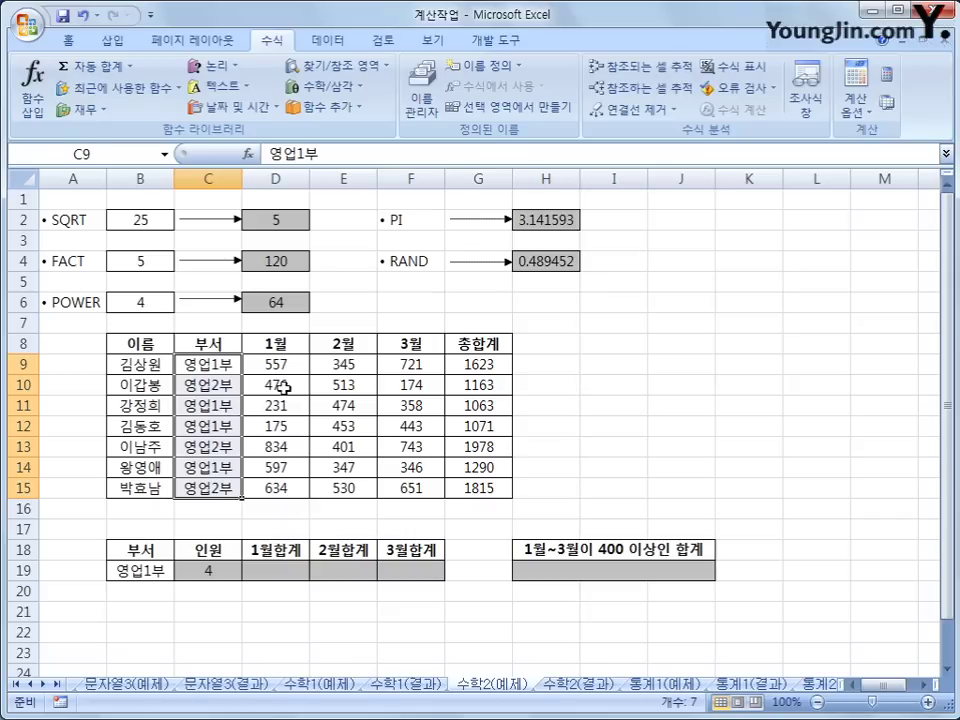
drag(276, 364, 271, 487)
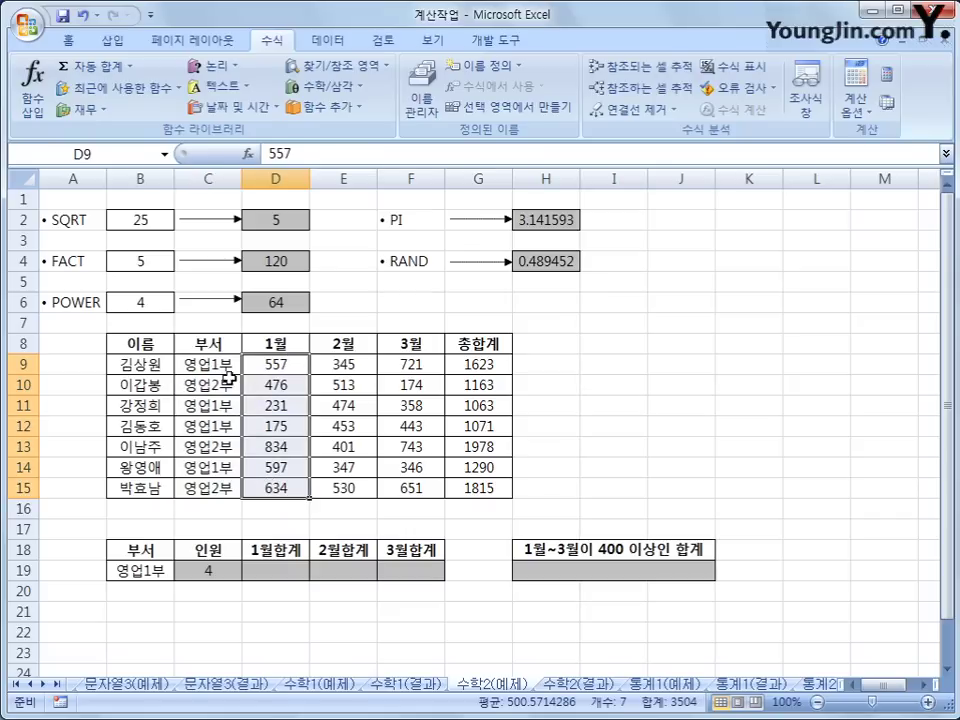
- Enter a SUMIF function in D19 with range C9:C15, B19 as the criteria and sum range D9:D15
click(274, 570)
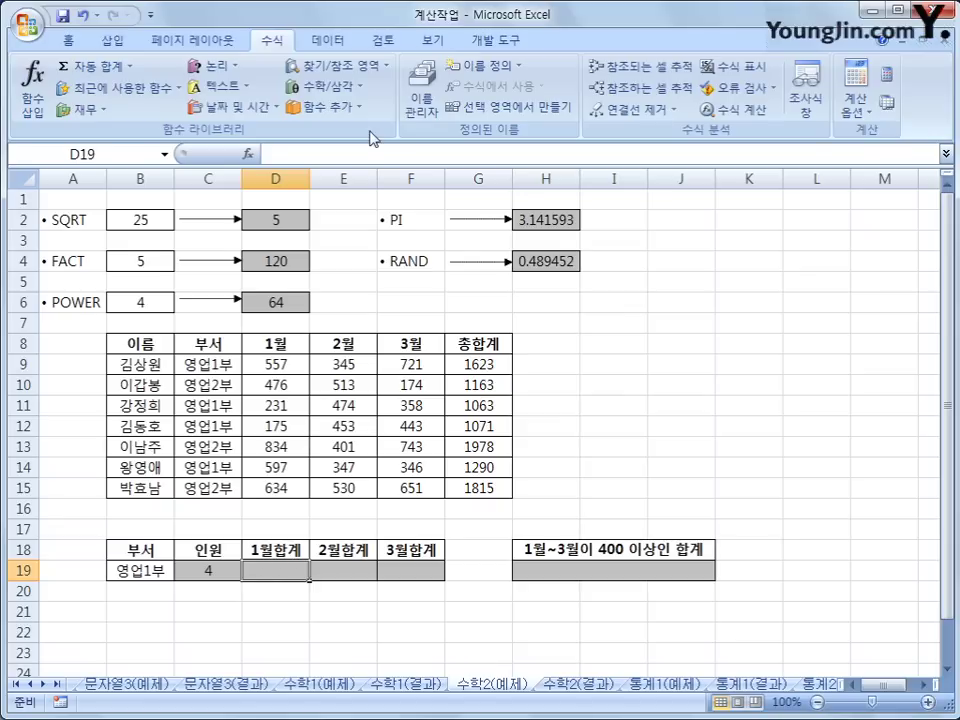
click(350, 87)
drag(424, 176, 416, 434)
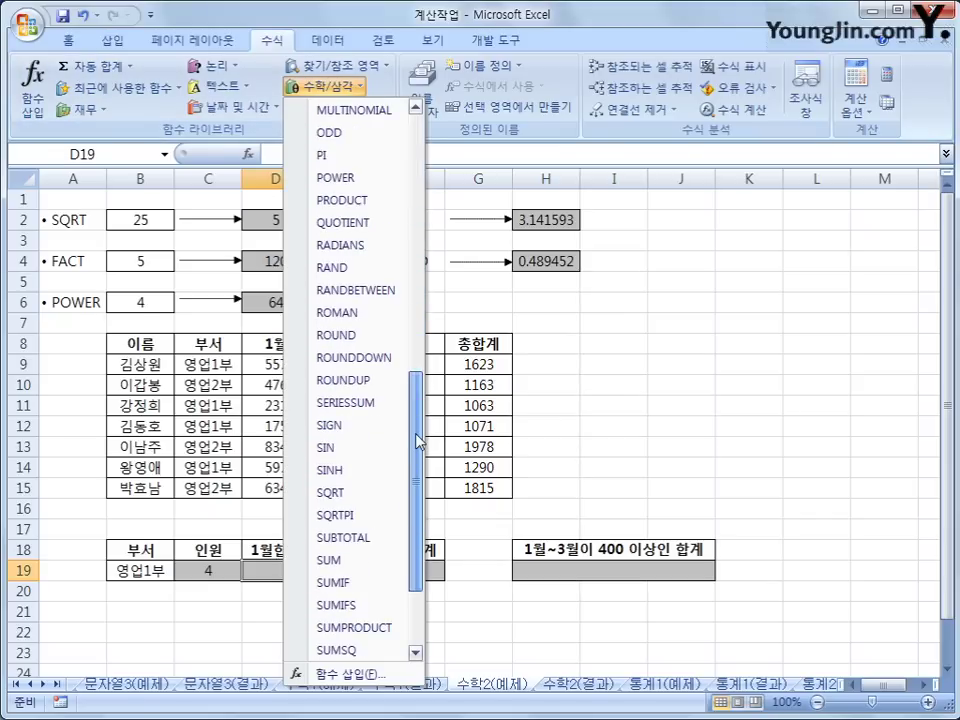
click(356, 582)
drag(277, 440, 660, 398)
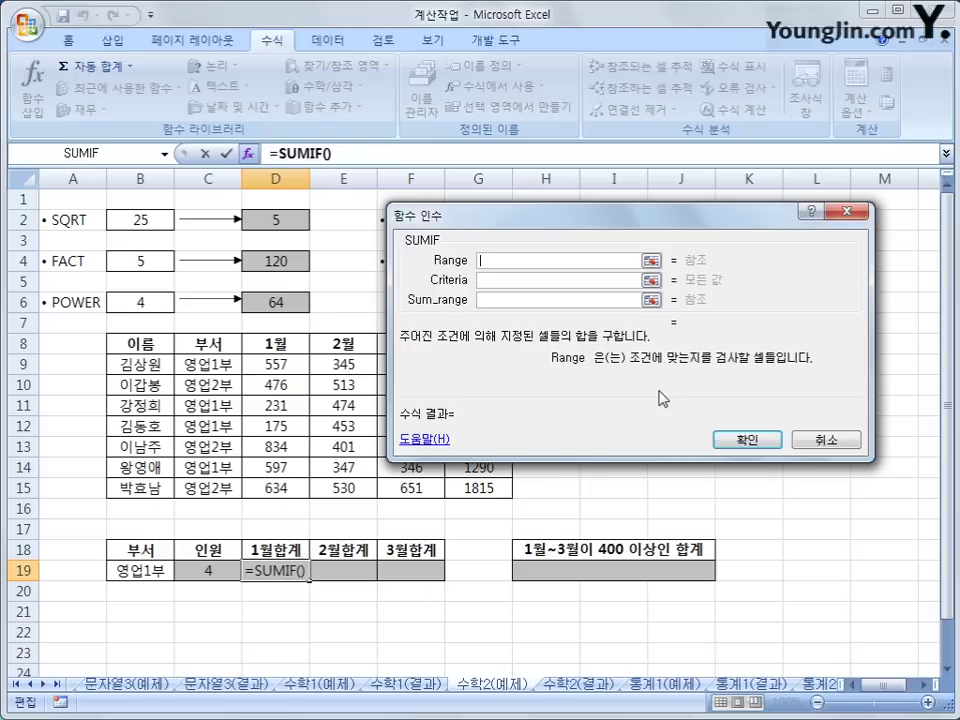
drag(226, 362, 221, 486)
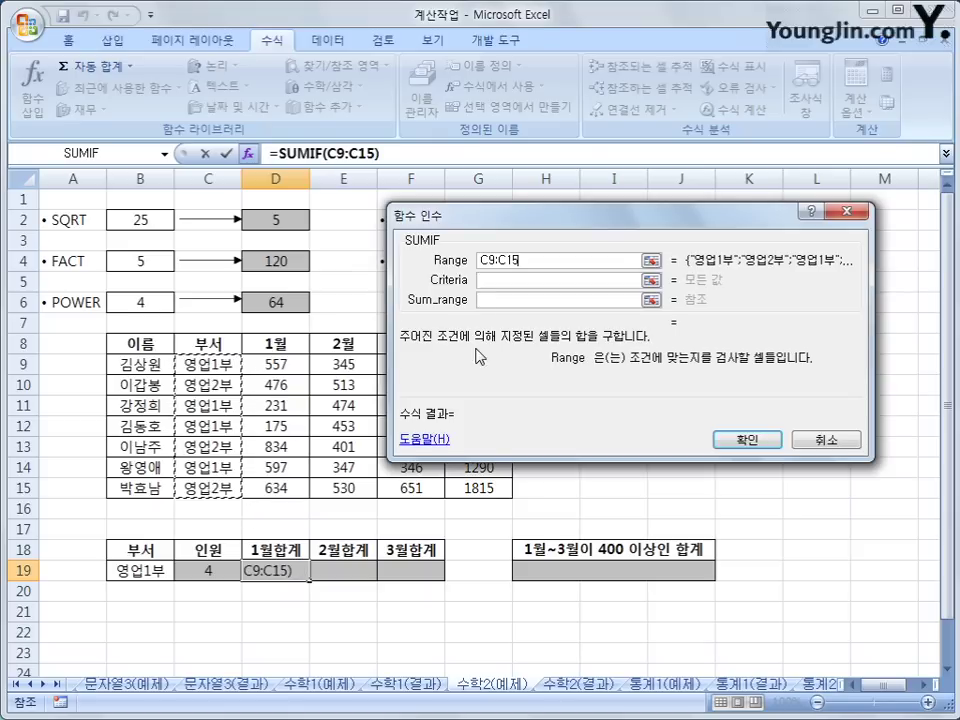
click(497, 280)
click(125, 572)
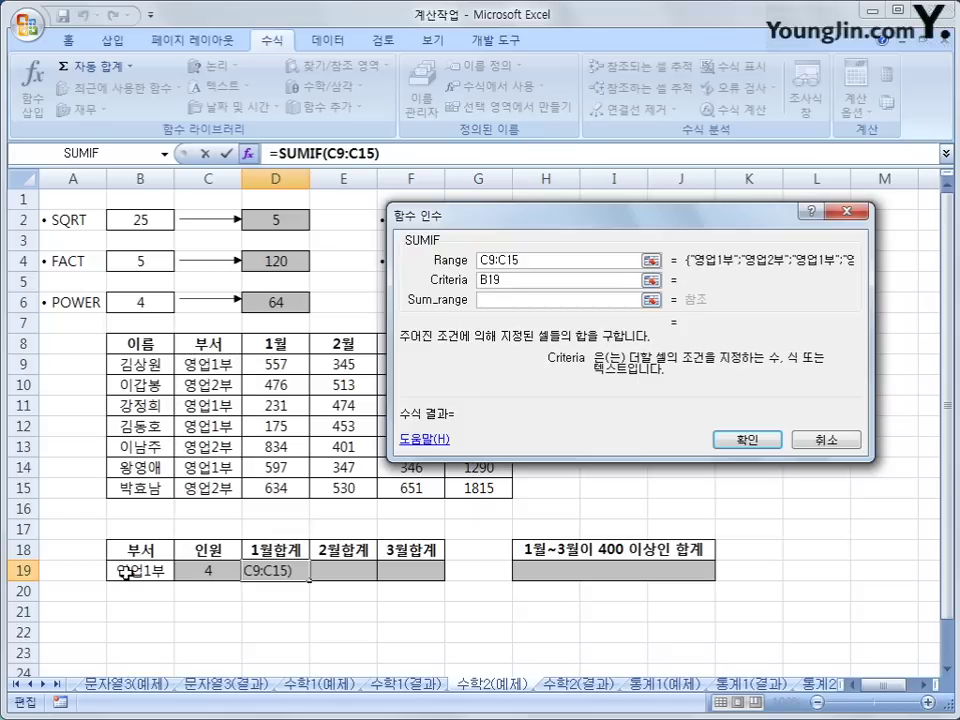
click(521, 300)
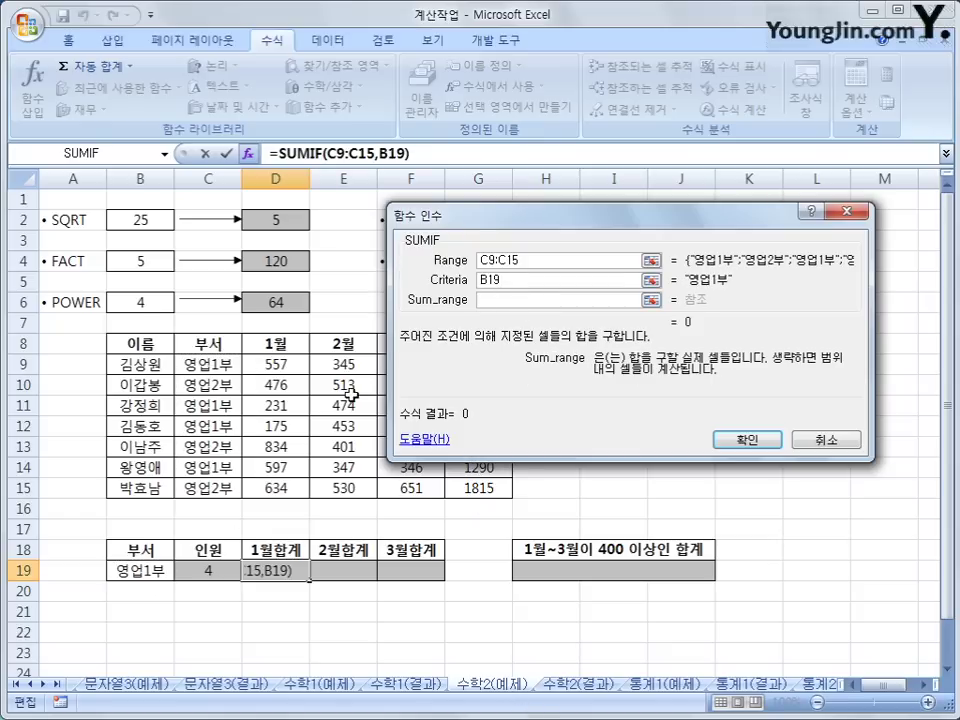
drag(279, 364, 276, 489)
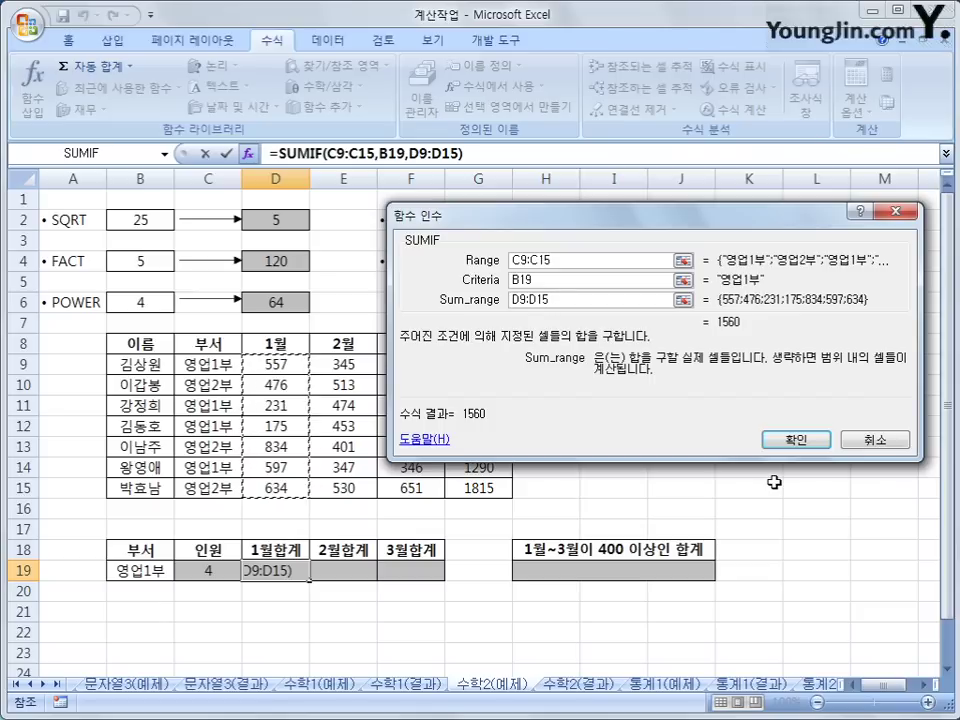
click(792, 440)
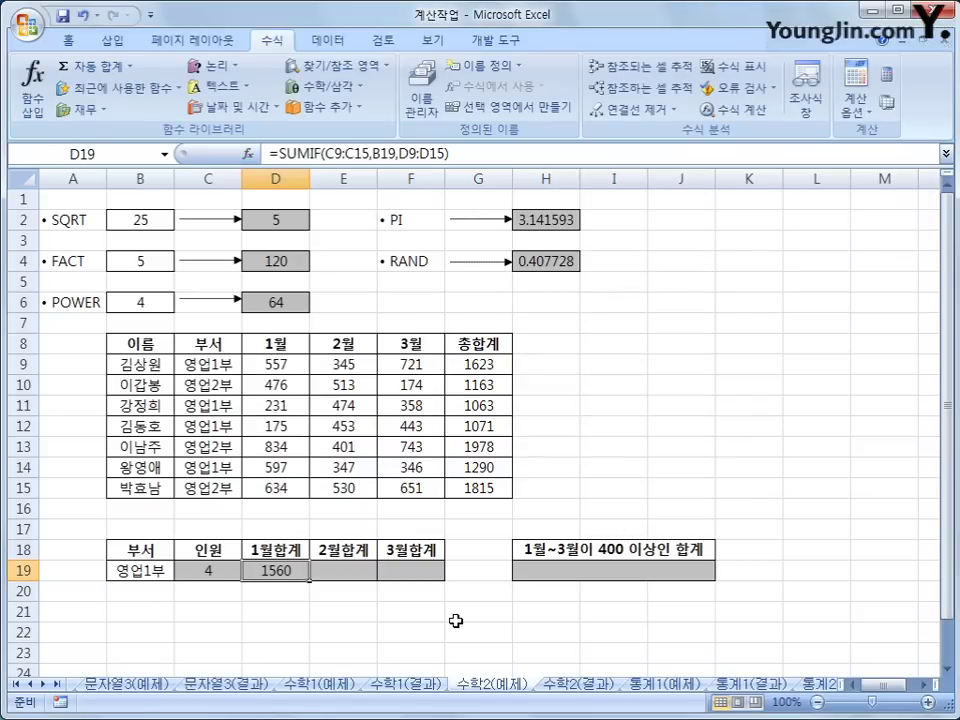
- Try to copy the SUMIF formula from D19 across to E19:F19 with its relative references and check the copied formulas
click(356, 572)
click(404, 575)
click(341, 568)
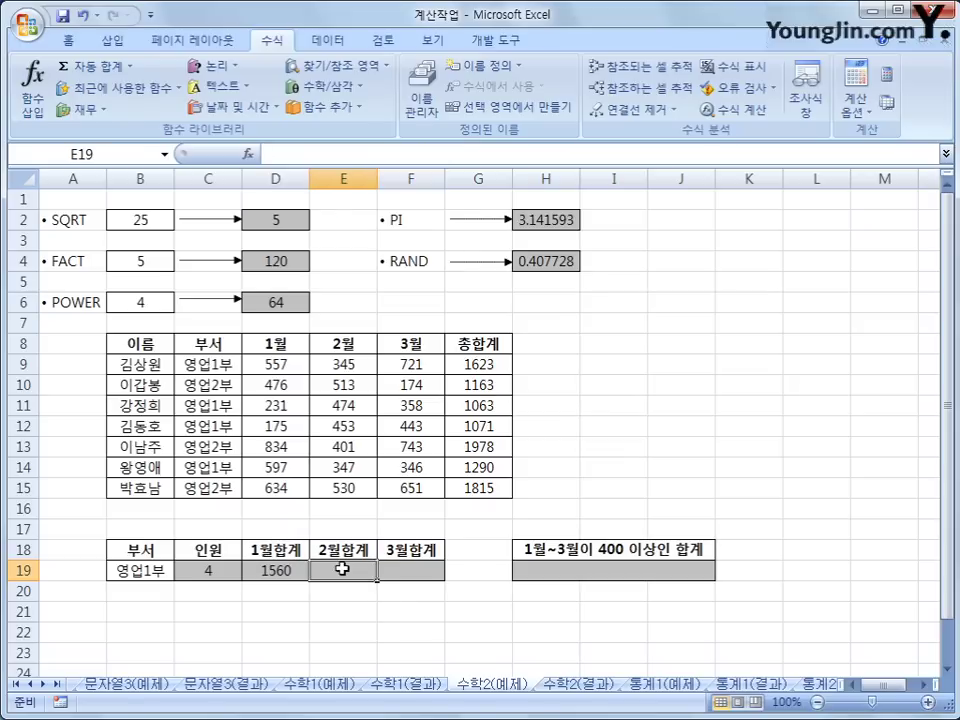
click(392, 572)
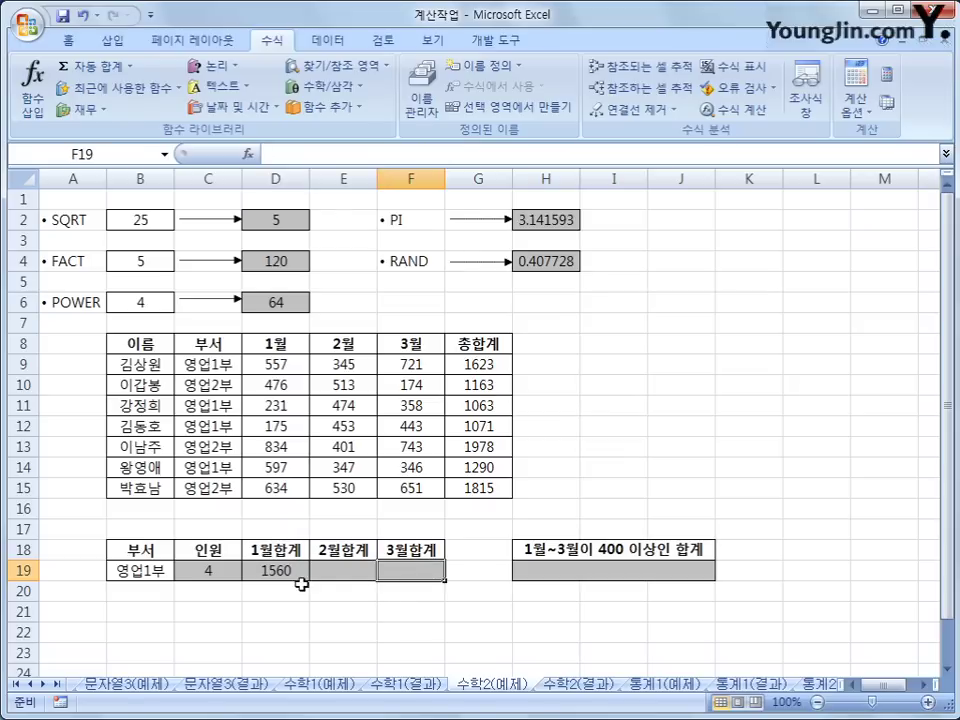
click(272, 570)
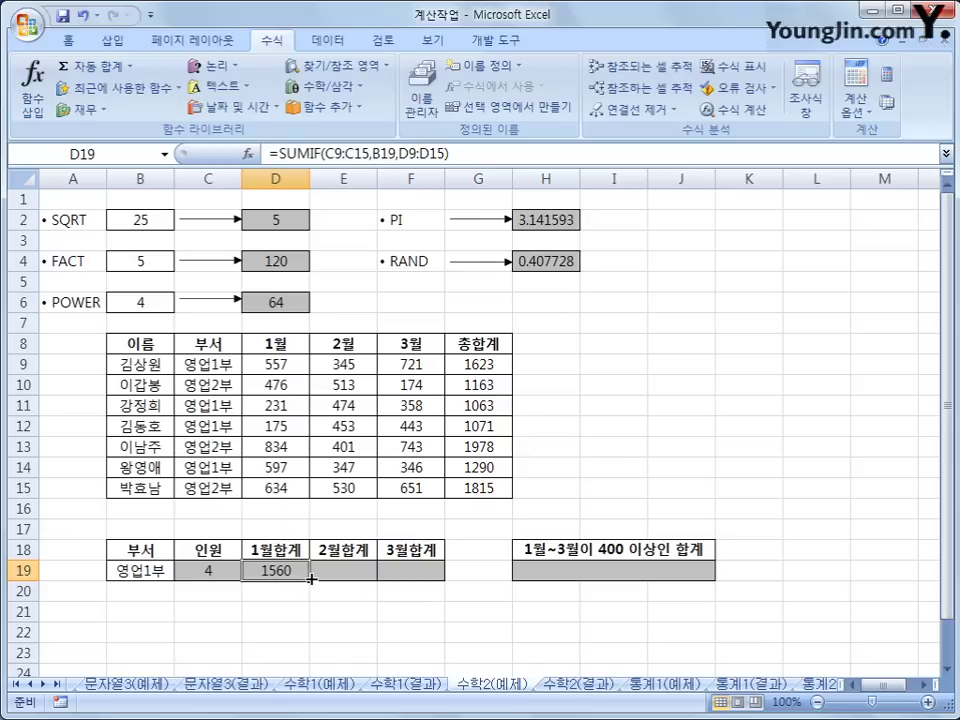
drag(310, 578, 419, 583)
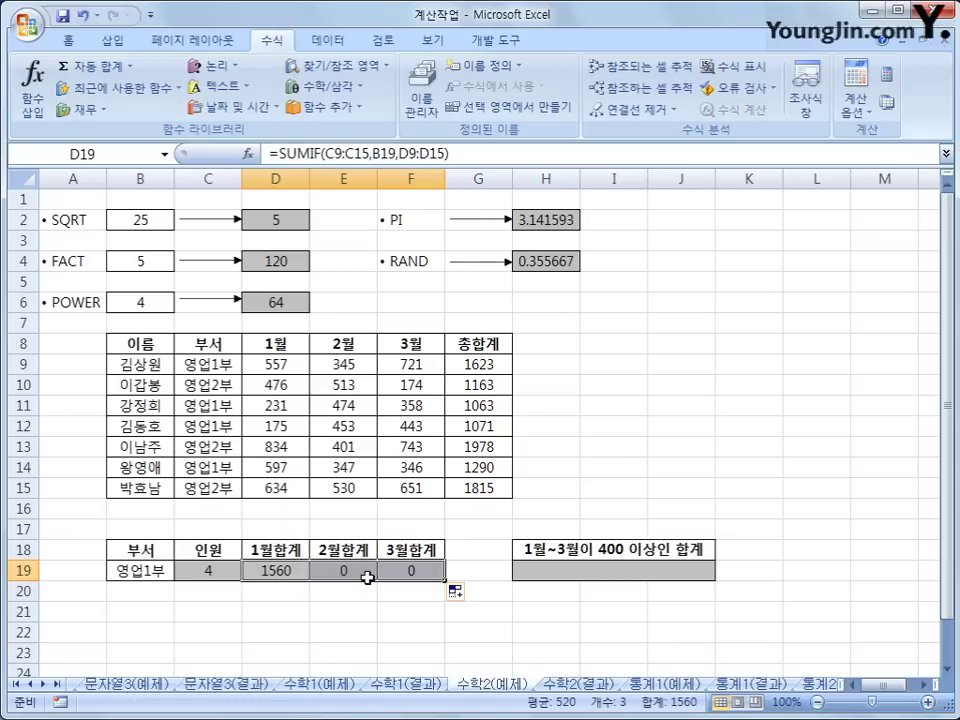
click(343, 568)
click(408, 576)
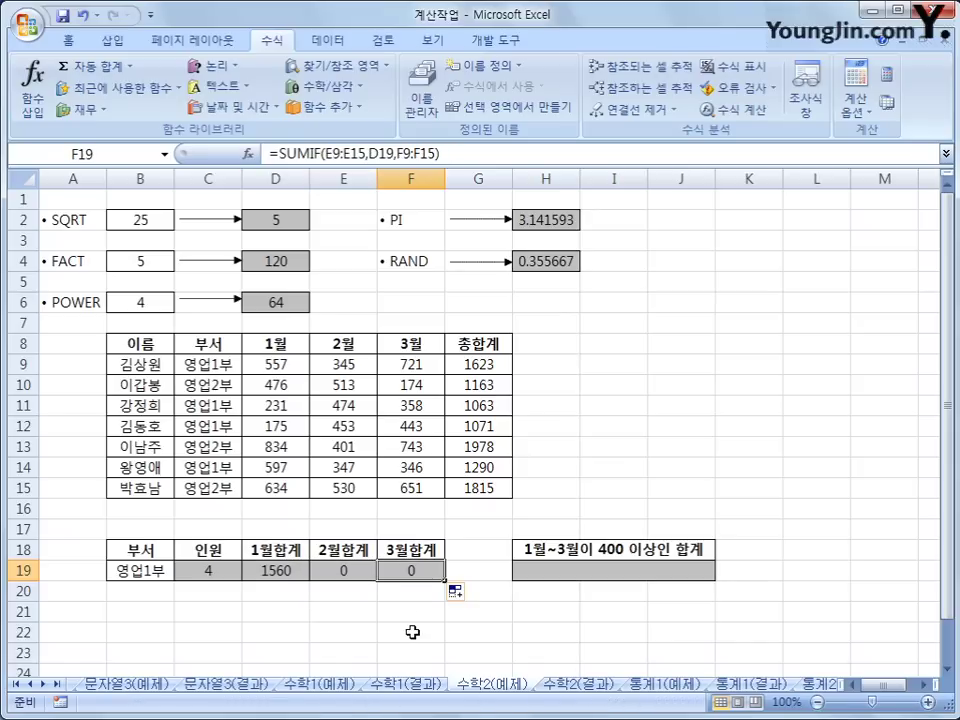
- Clear the copied formulas from E19:F19
click(262, 572)
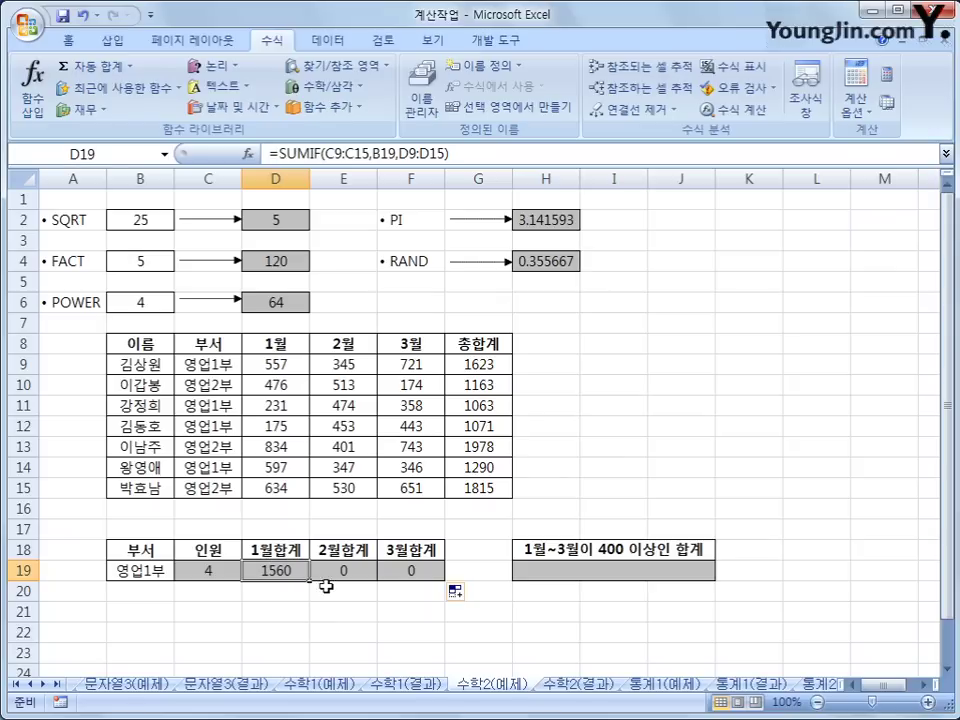
drag(343, 574, 414, 574)
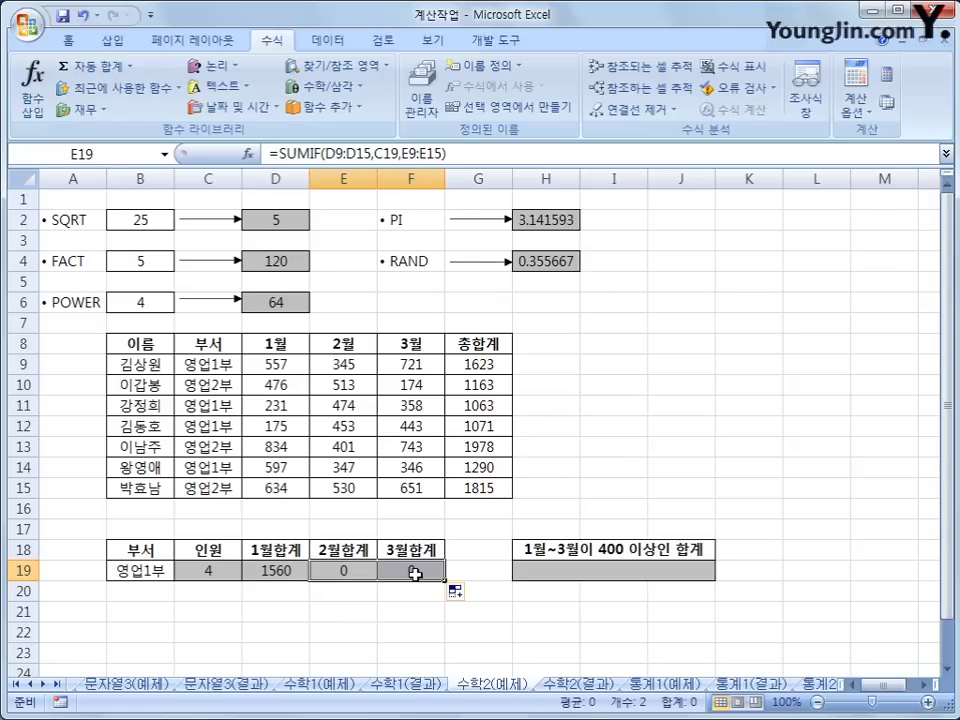
key(Delete)
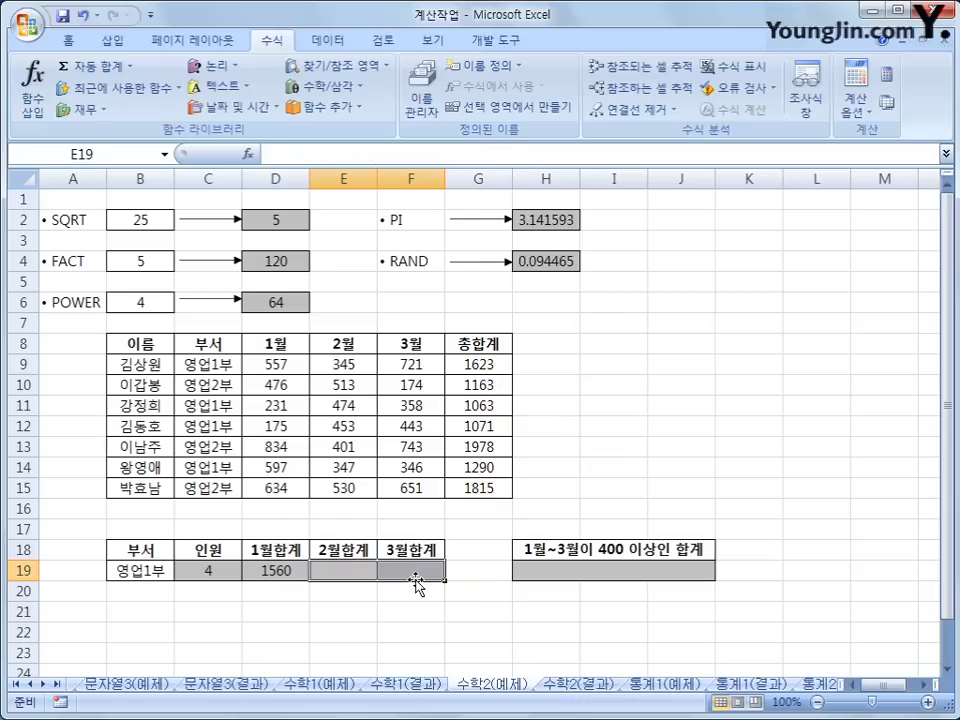
- Make the range and criteria of the SUMIF in D19 absolute as $C$9:$C$15 and $B$19, keeping the sum range relative
click(289, 574)
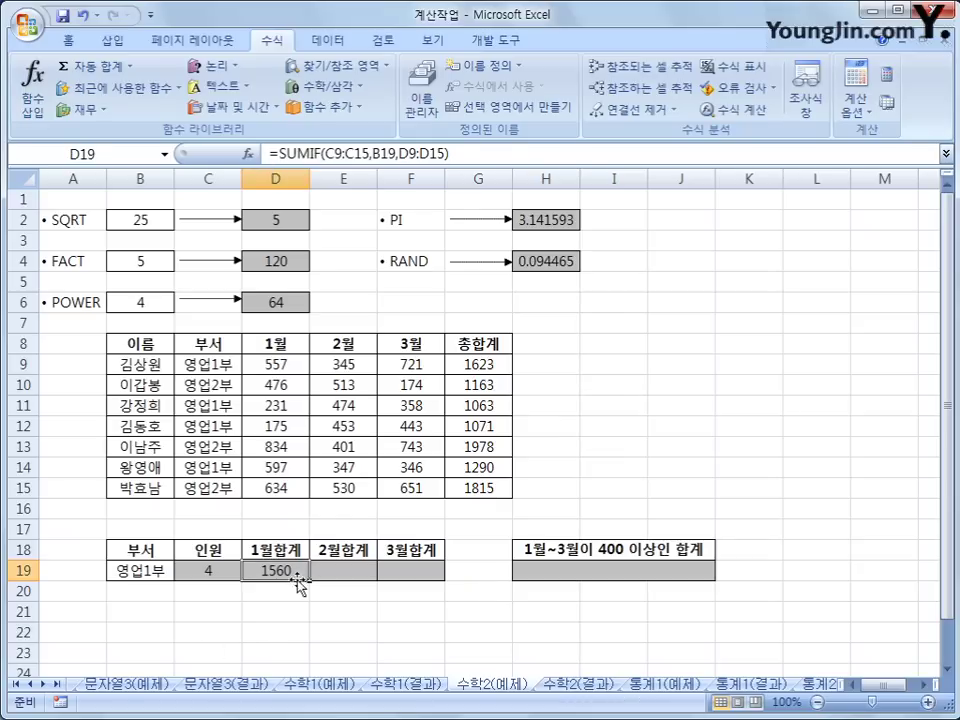
click(249, 160)
drag(359, 281, 702, 267)
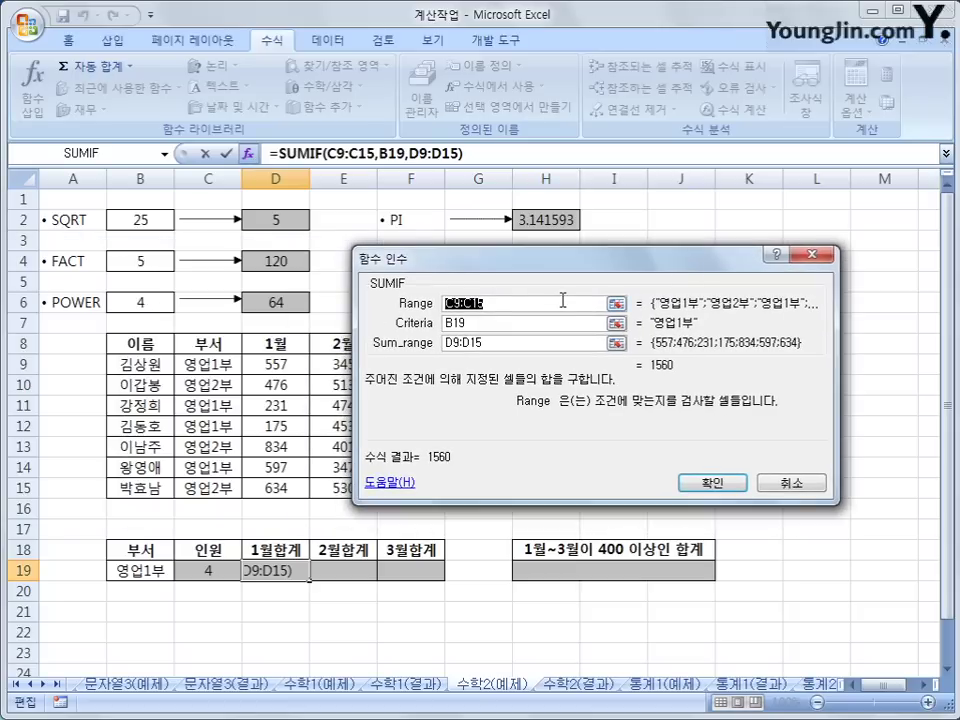
click(543, 308)
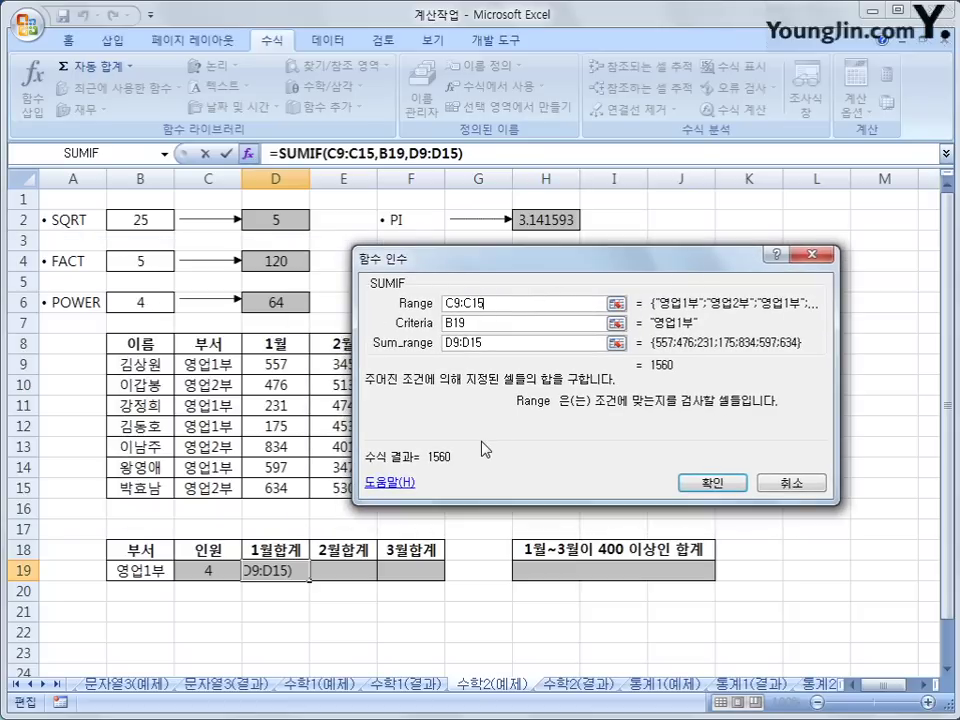
double_click(496, 307)
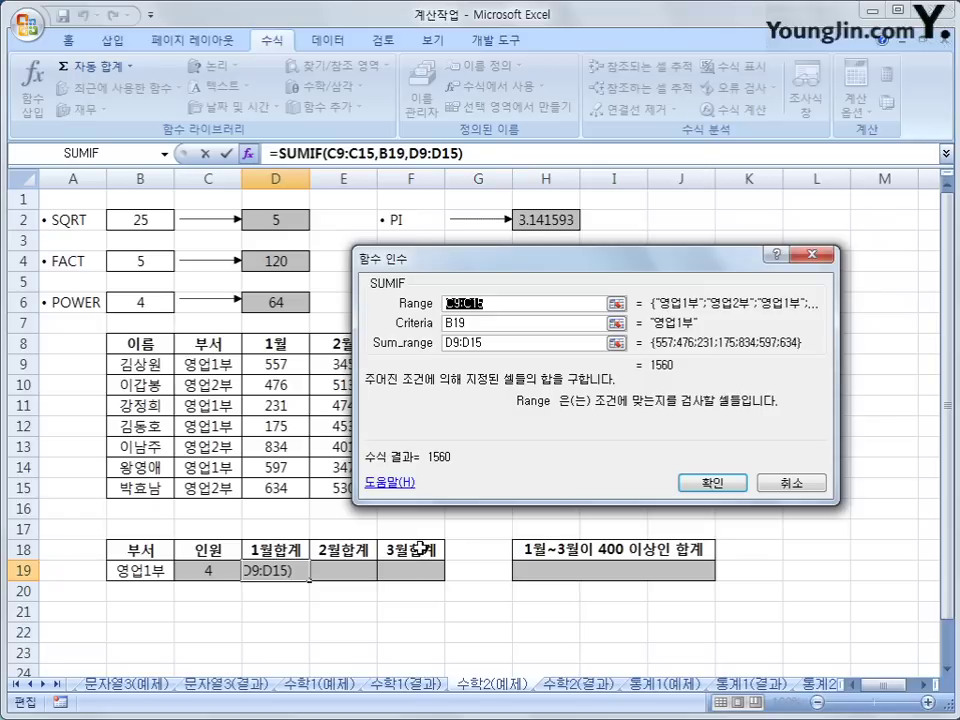
key(F4)
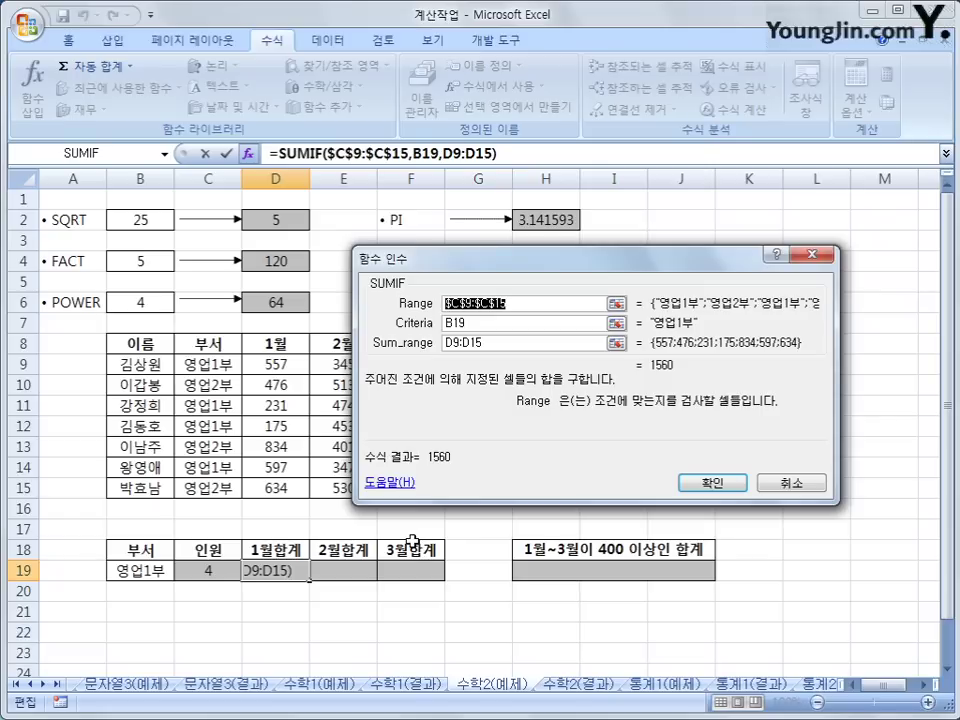
click(468, 323)
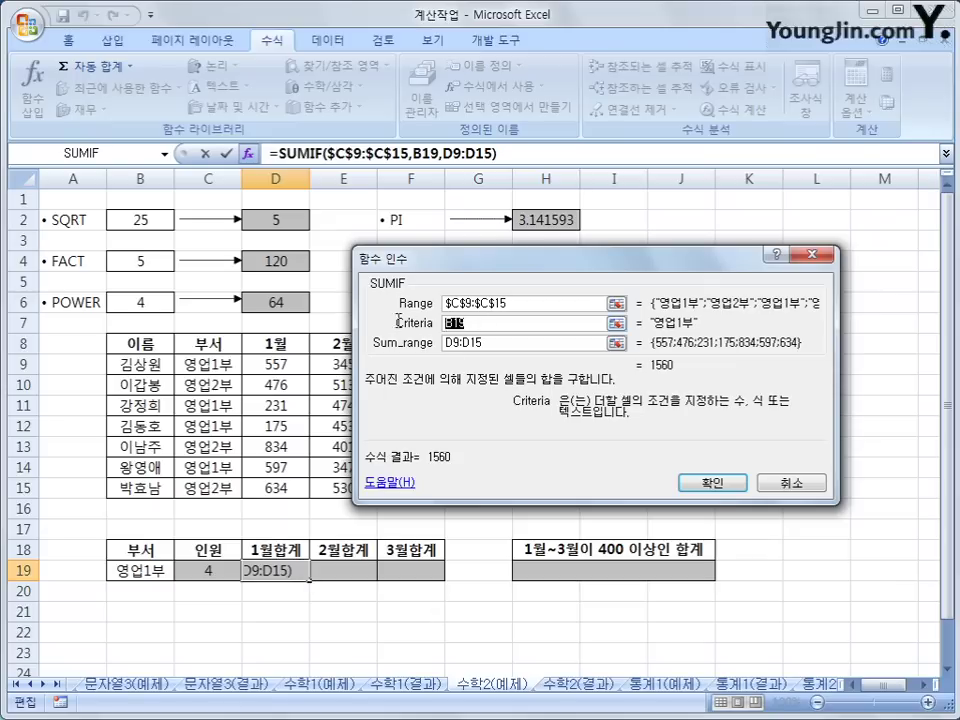
key(F4)
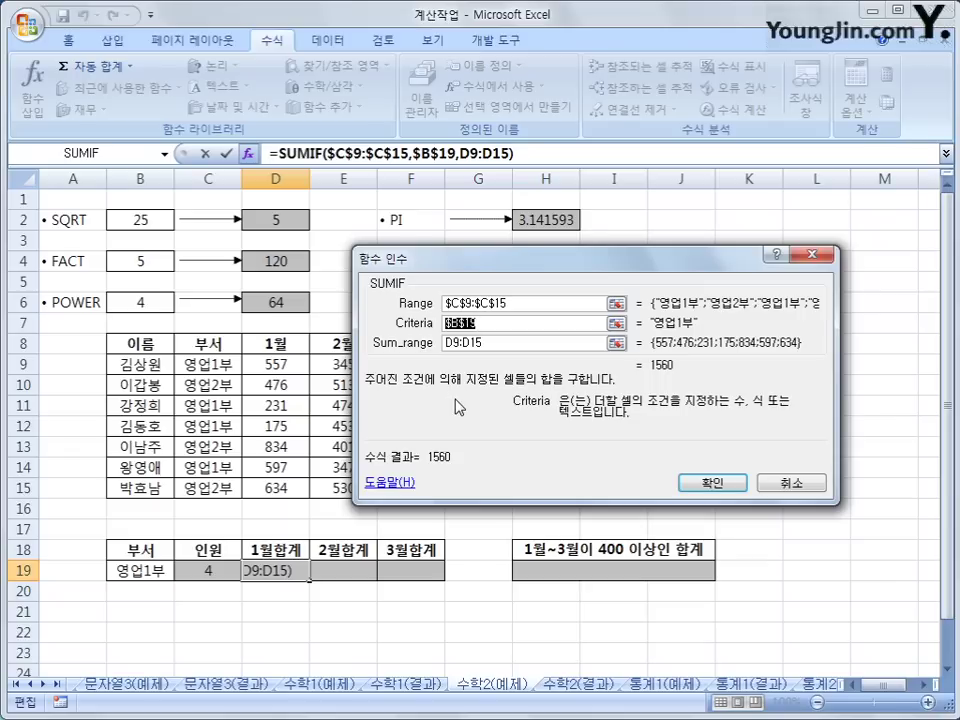
click(495, 342)
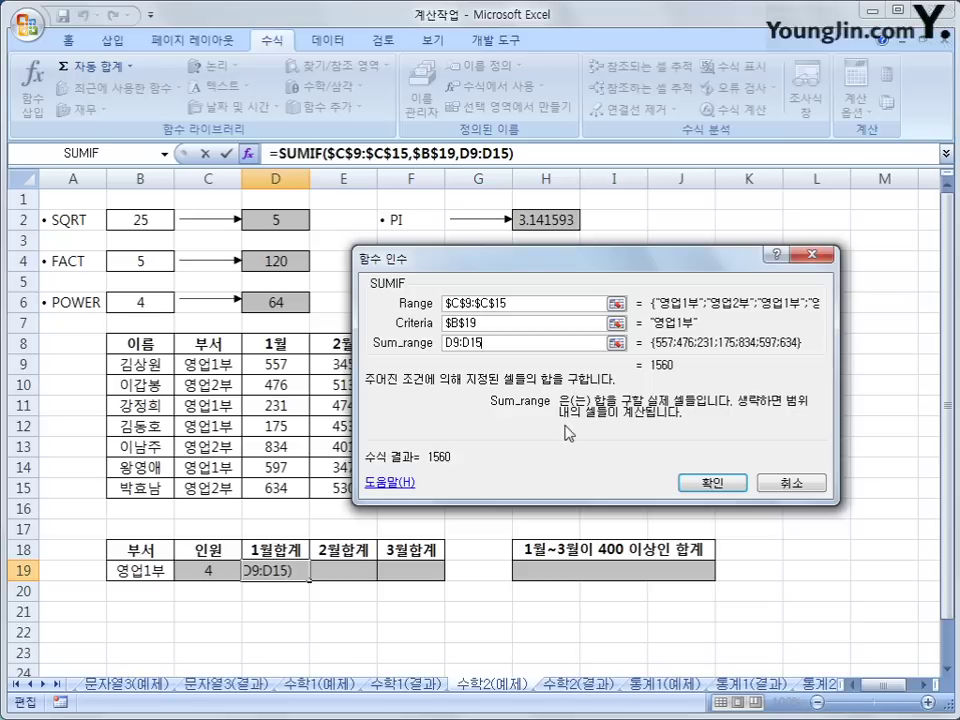
click(690, 481)
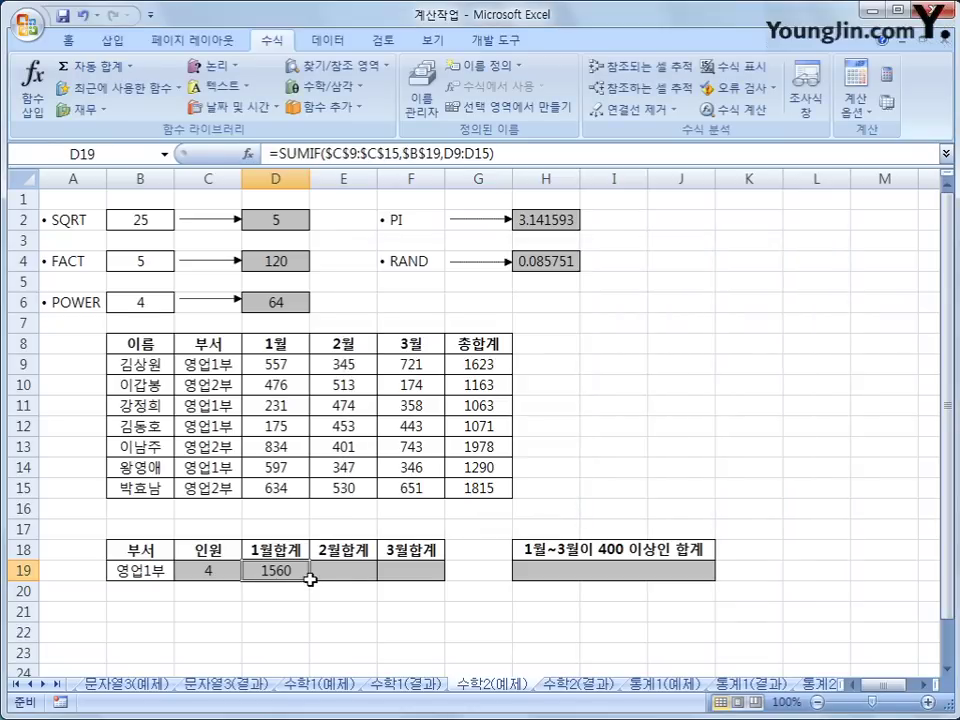
- Fill the SUMIF formula from D19 across to E19:F19 and check the copied formulas
drag(311, 580, 414, 585)
click(343, 568)
click(432, 569)
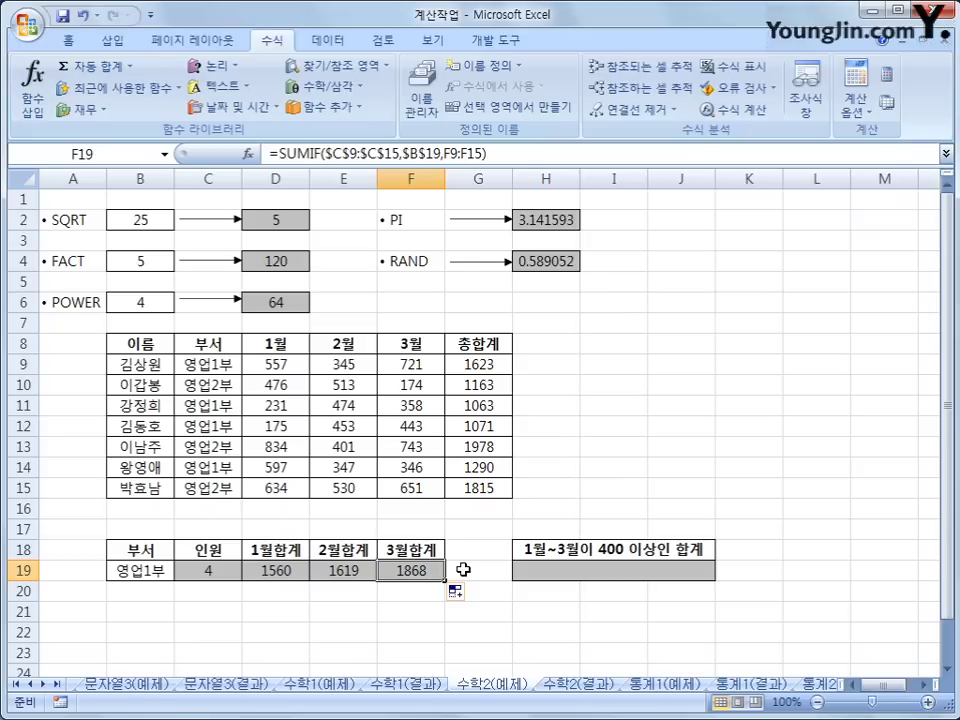
click(591, 574)
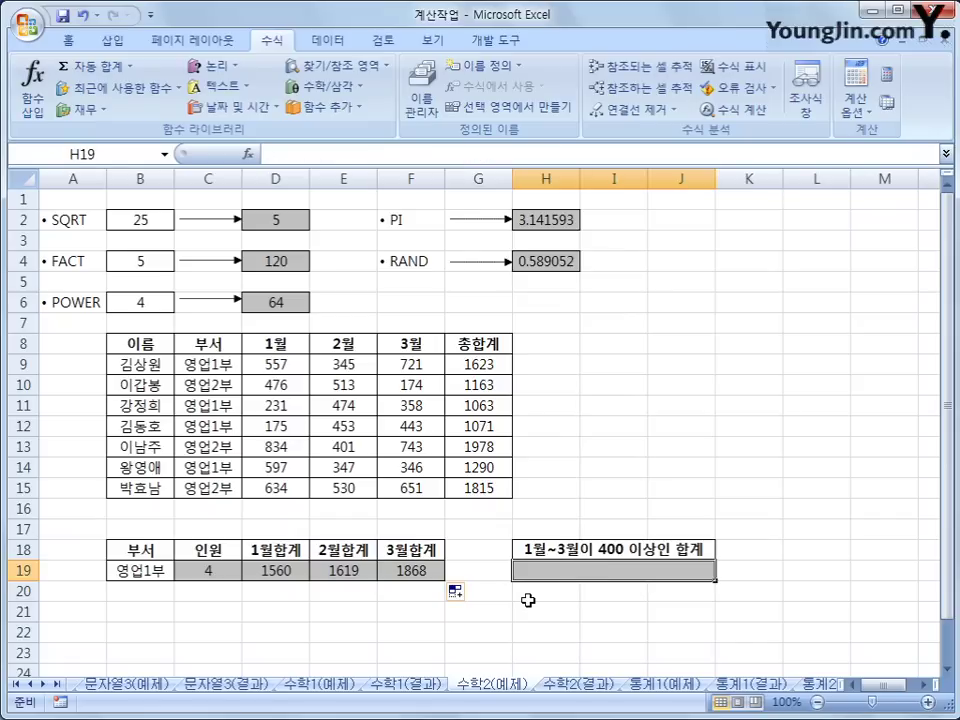
click(340, 92)
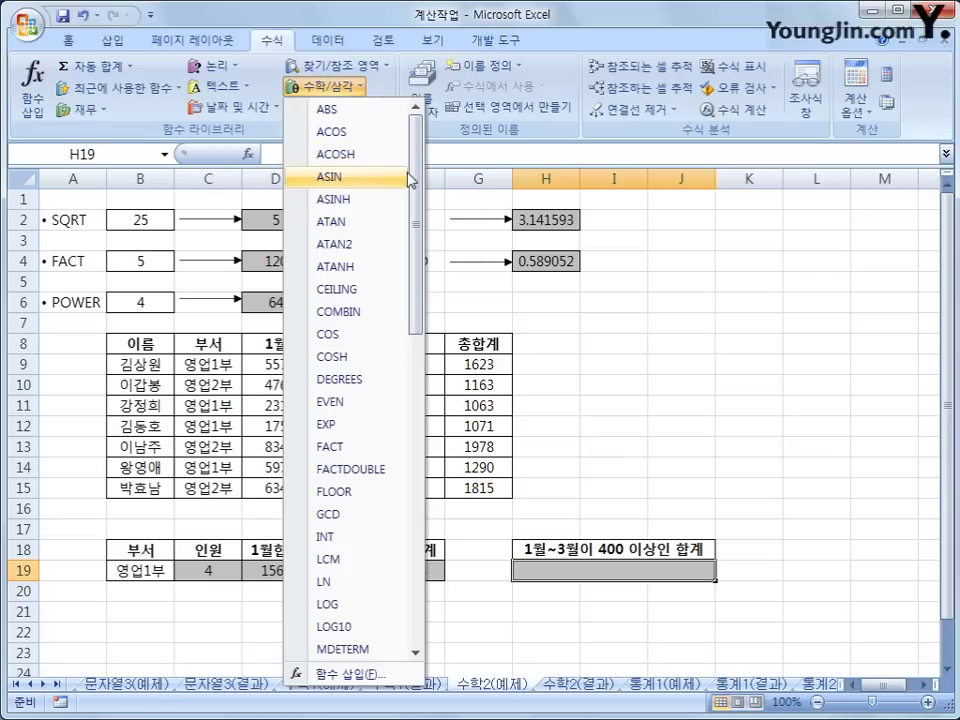
drag(418, 190, 418, 413)
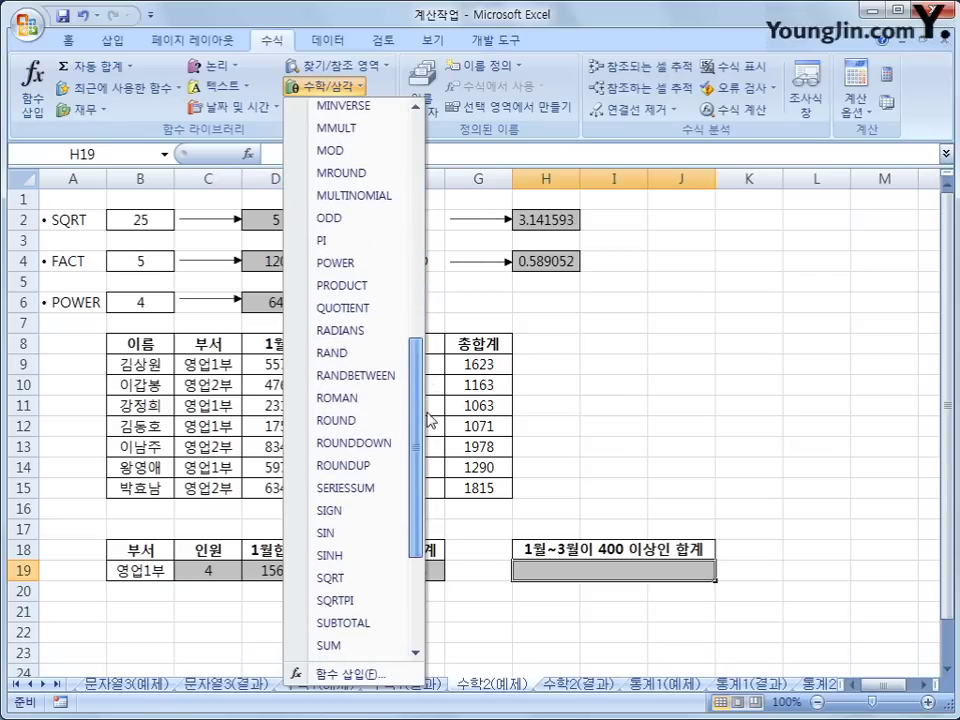
scroll(378, 600, down, 2)
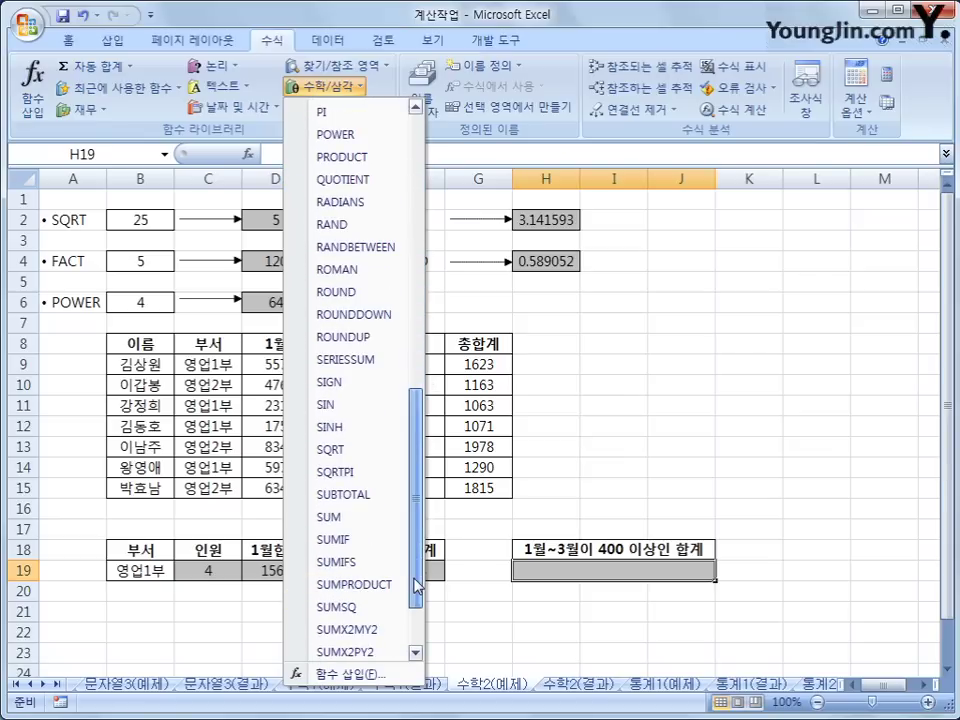
click(381, 563)
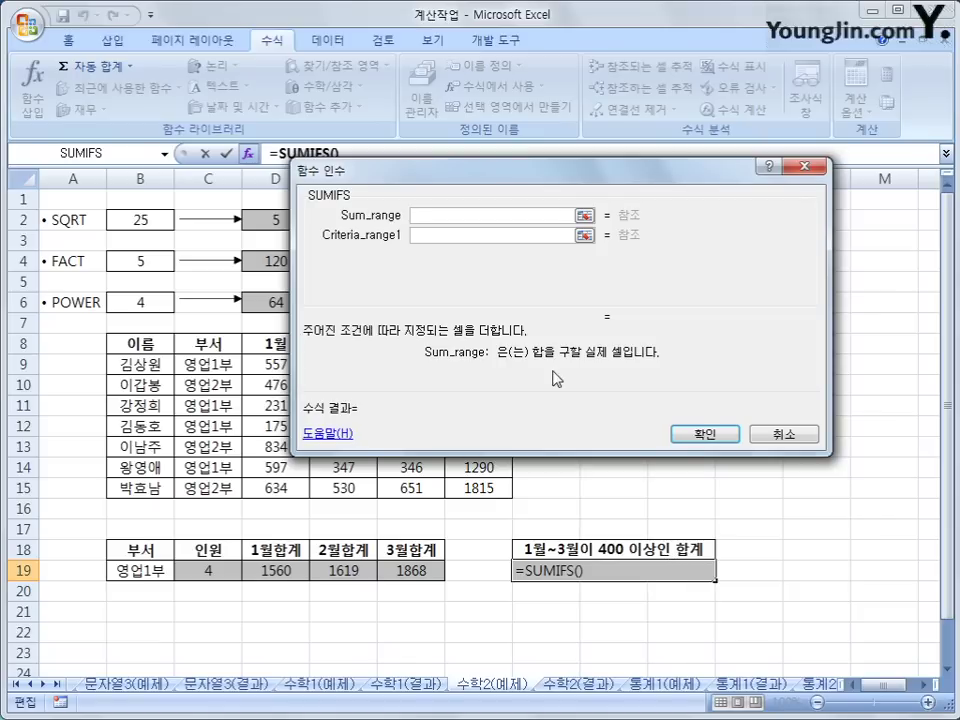
drag(434, 177, 477, 68)
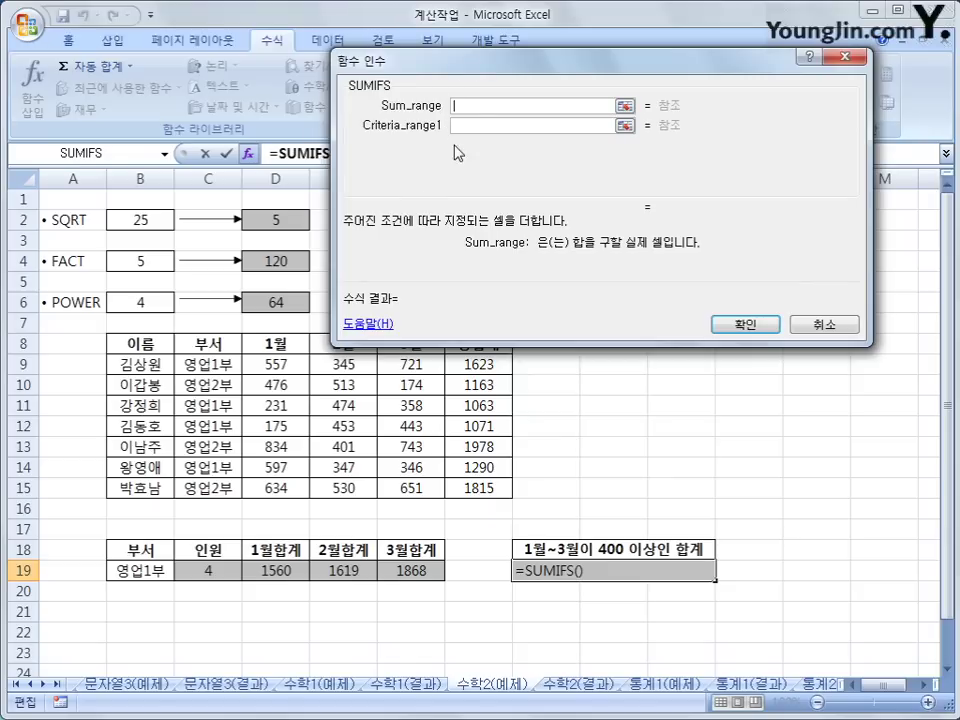
drag(482, 70, 482, 124)
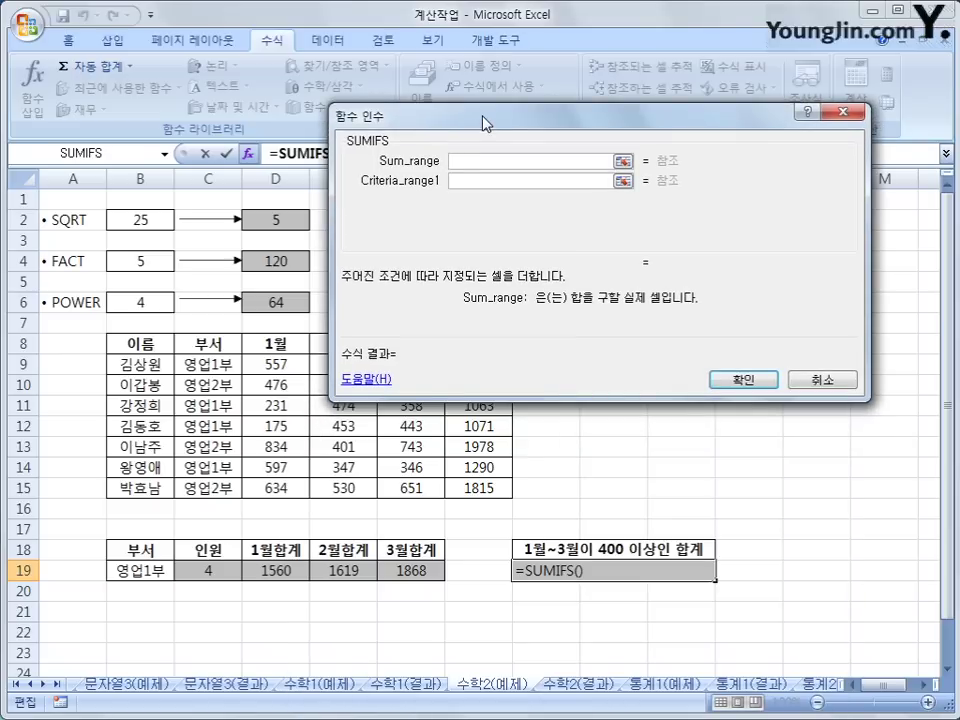
drag(483, 119, 328, 47)
click(490, 366)
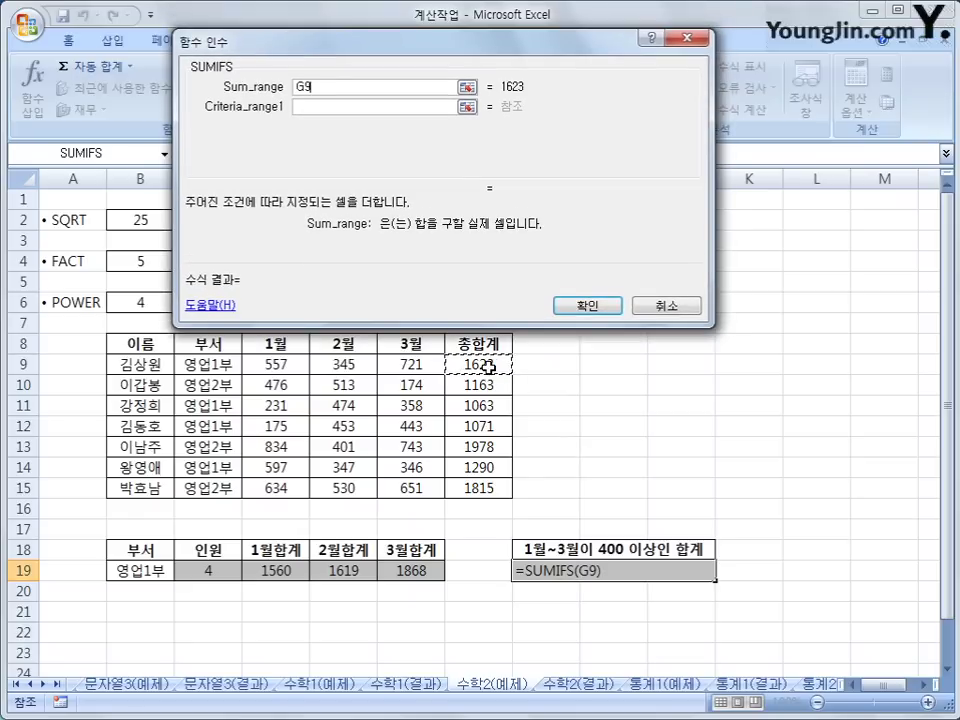
drag(490, 366, 490, 490)
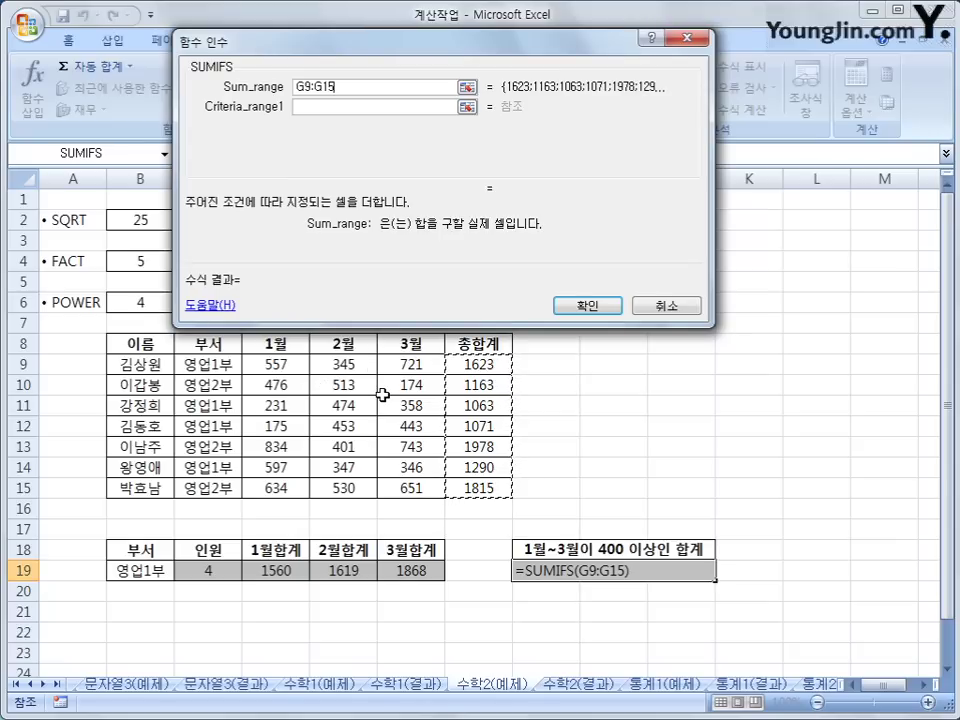
click(694, 305)
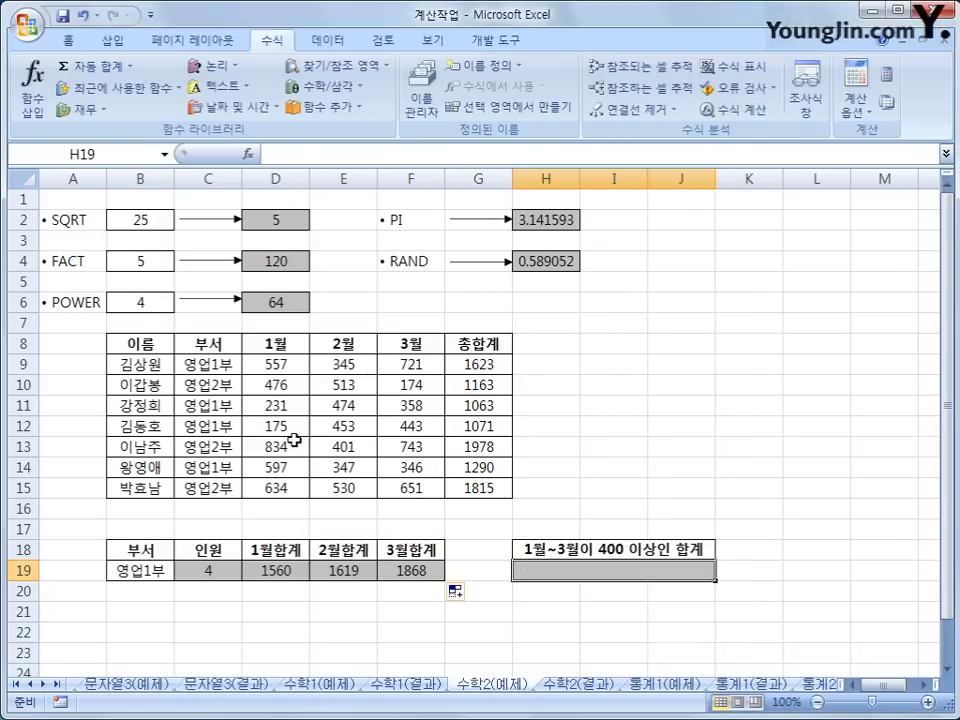
- Examine the 1월 to 3월 values in rows 10 to 15 to find which rows have all three months at 400 or more
click(250, 385)
key(Right)
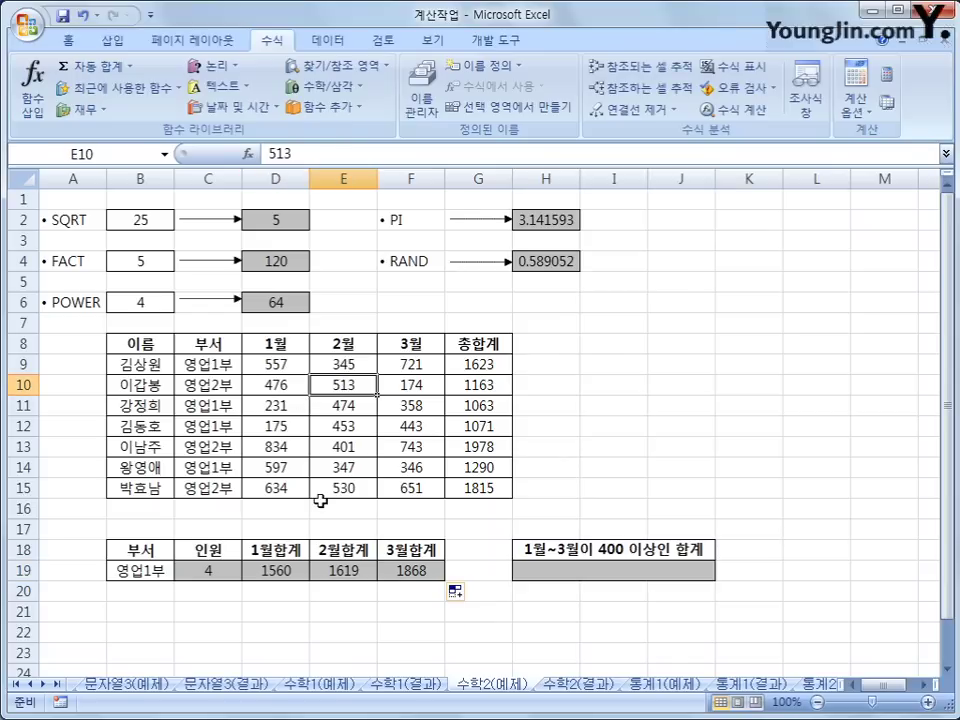
click(296, 410)
click(400, 405)
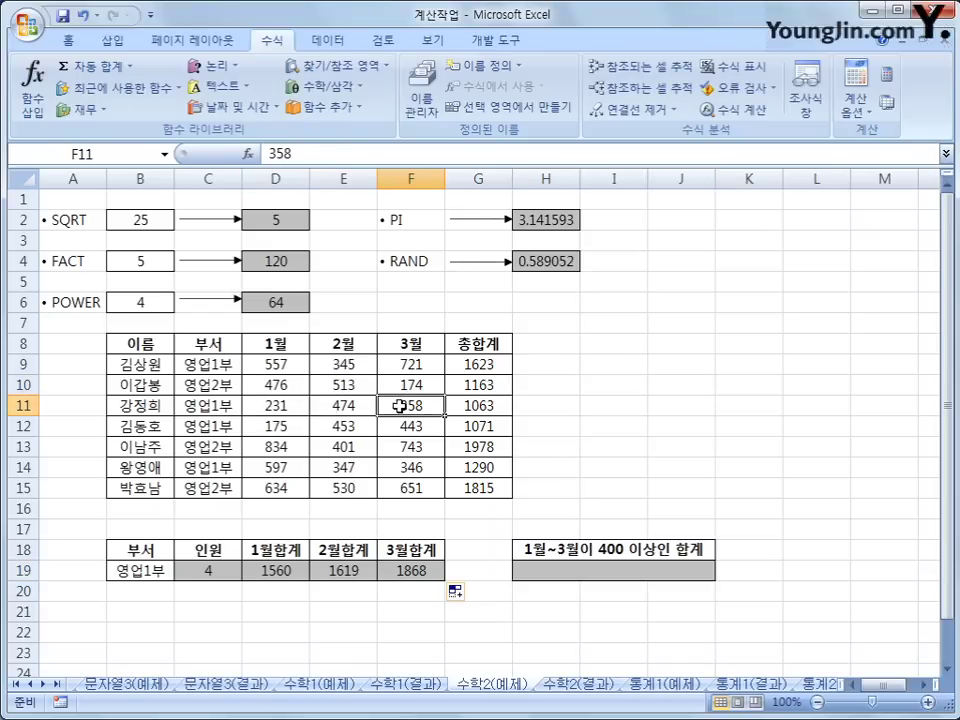
click(290, 448)
click(334, 428)
click(400, 428)
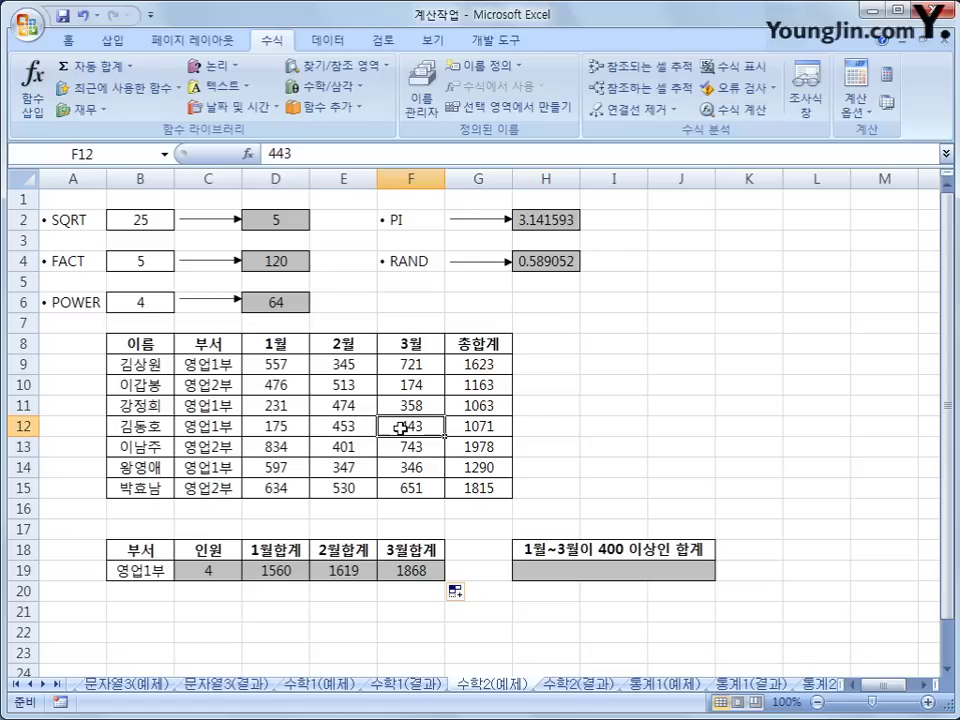
drag(296, 447, 380, 447)
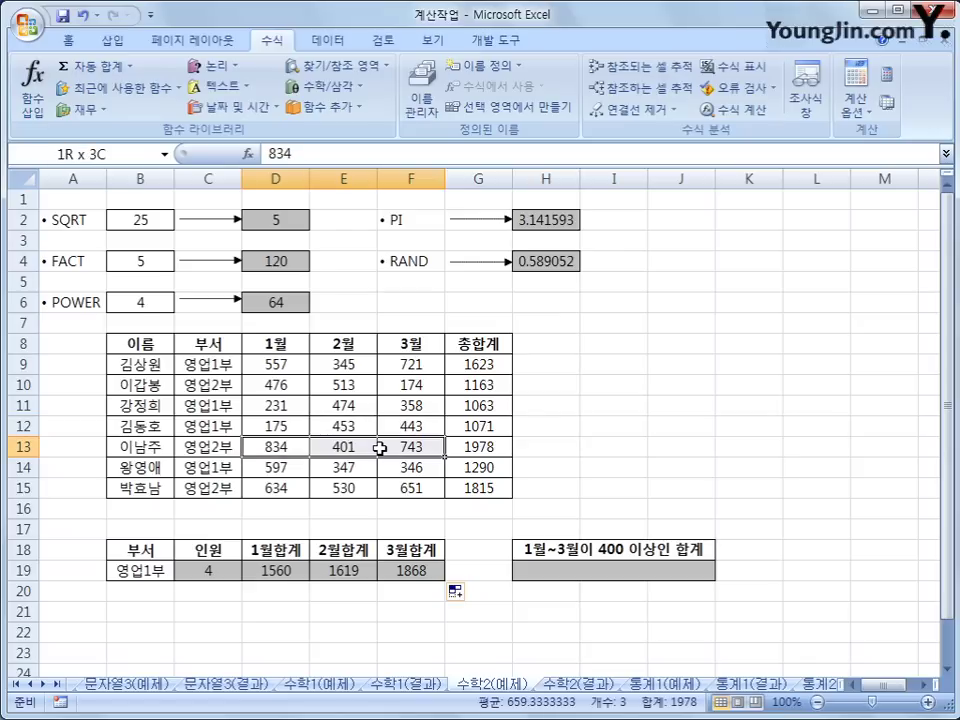
click(304, 448)
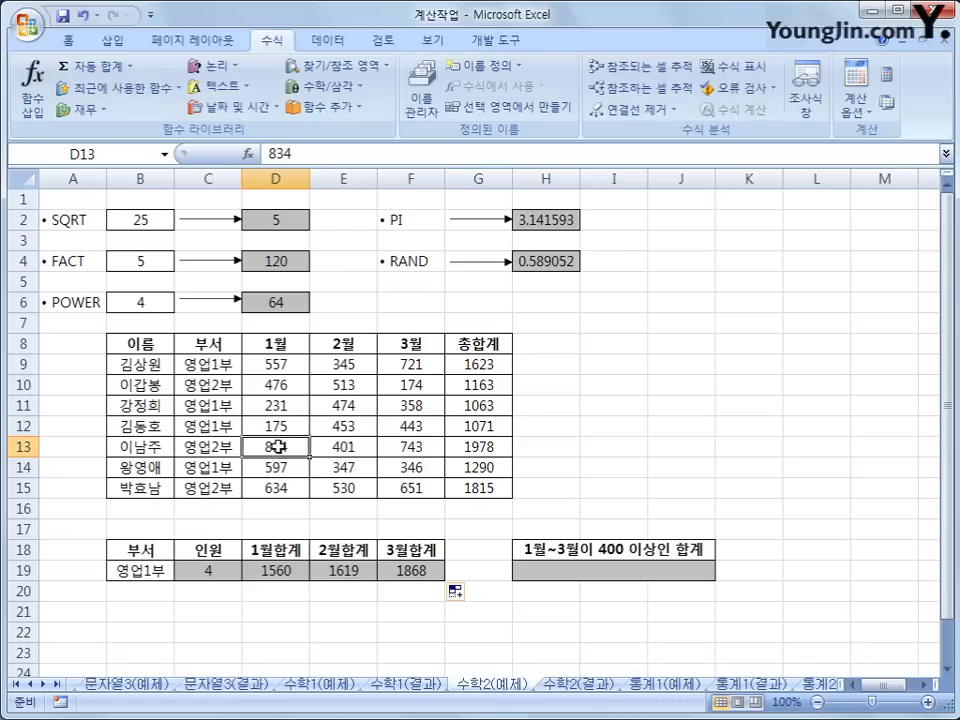
click(361, 448)
click(411, 448)
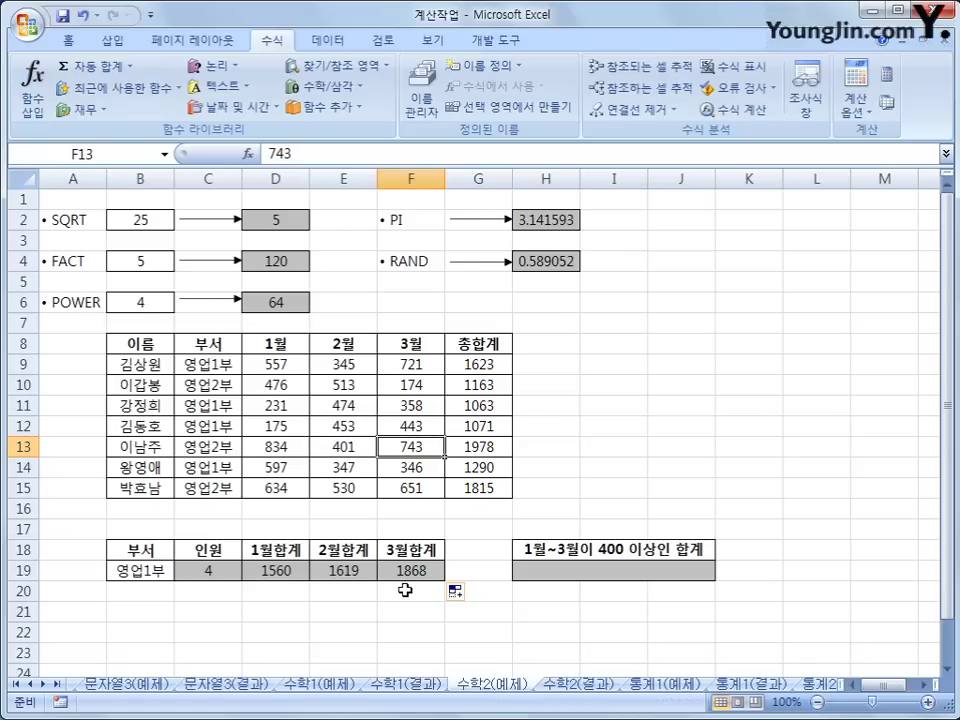
drag(315, 448, 392, 447)
click(301, 470)
click(350, 467)
click(399, 468)
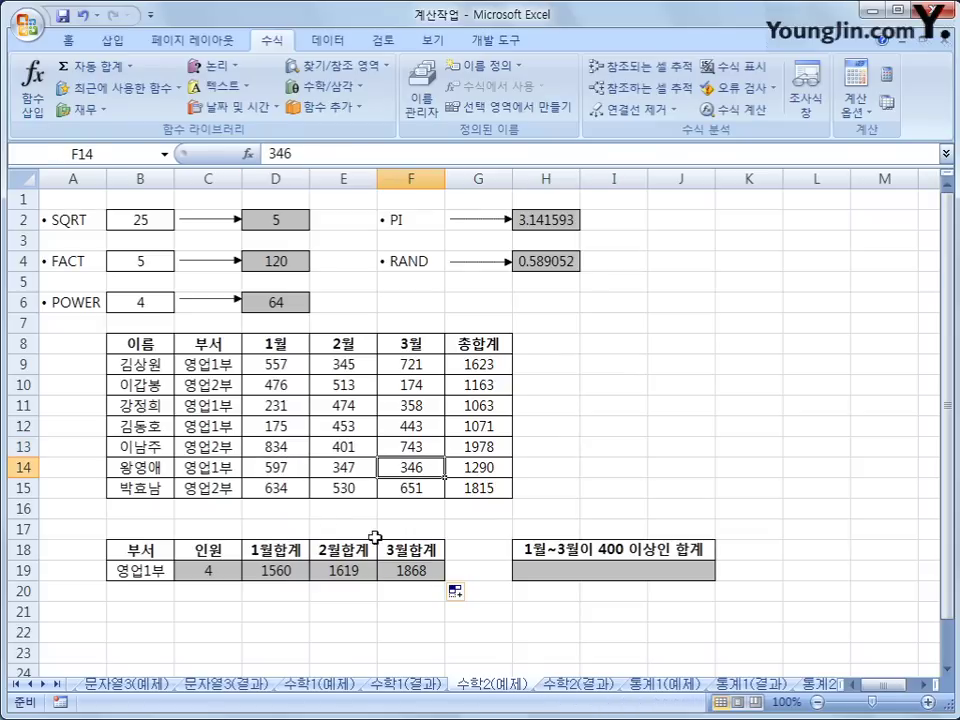
drag(289, 489, 405, 493)
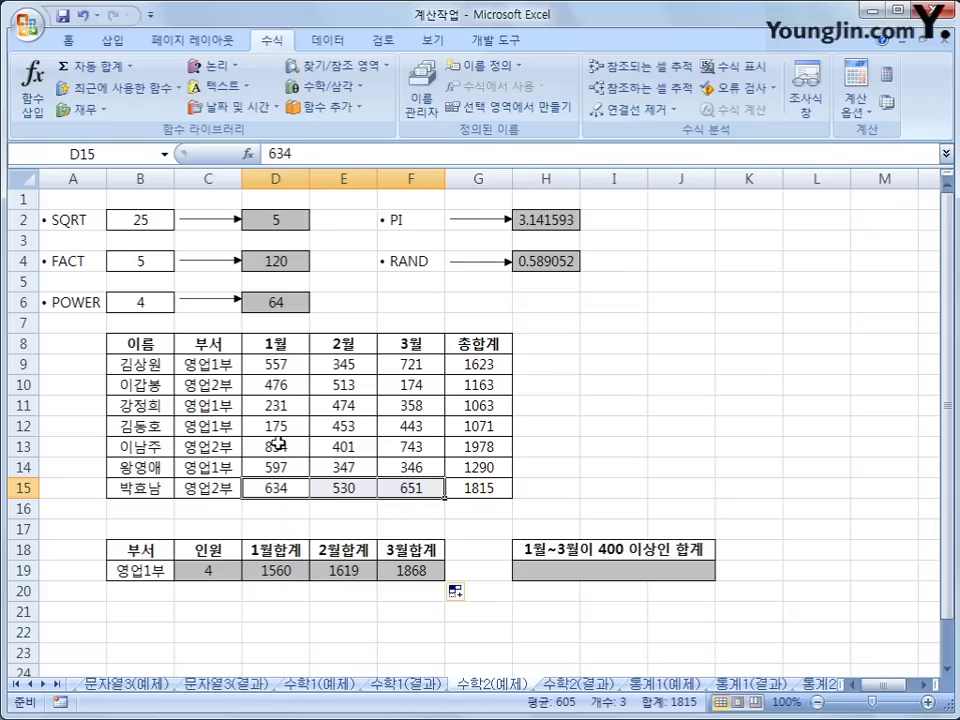
- Select the 총합계 values in G13 and G15 together to check their combined sum
drag(300, 446, 444, 446)
click(459, 446)
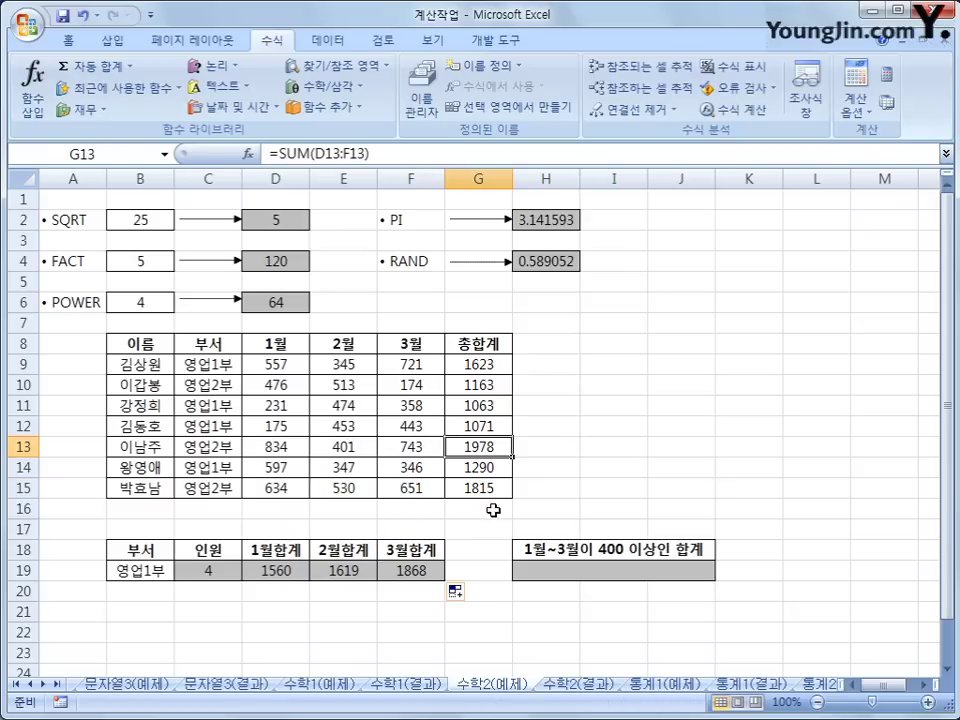
ctrl+click(486, 490)
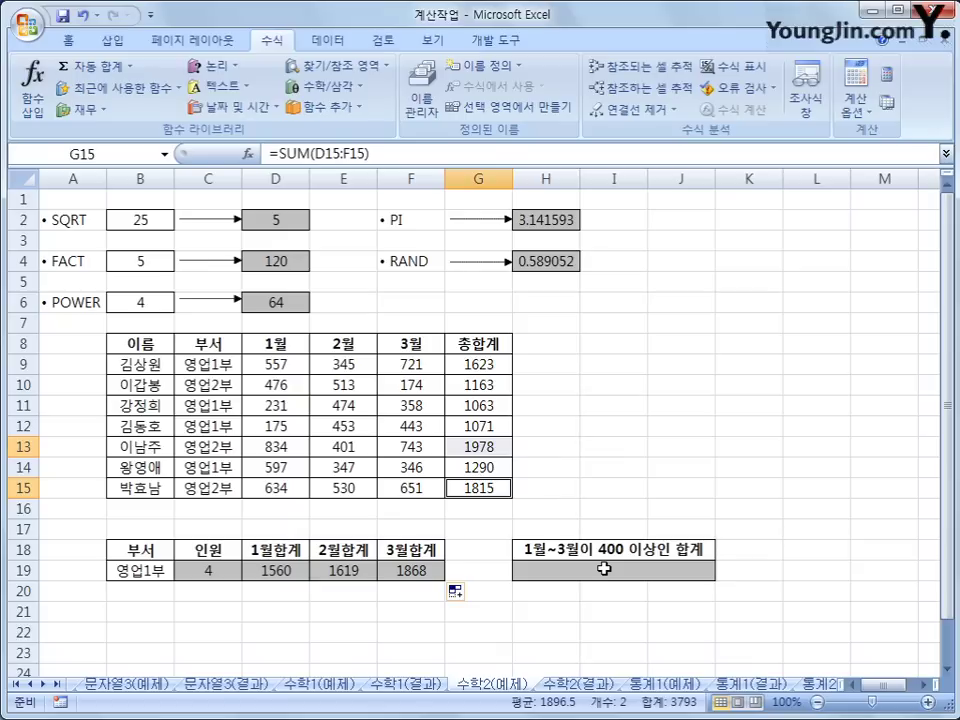
- Start a SUMIFS function in H19 with G9:G15 as the sum range
click(604, 568)
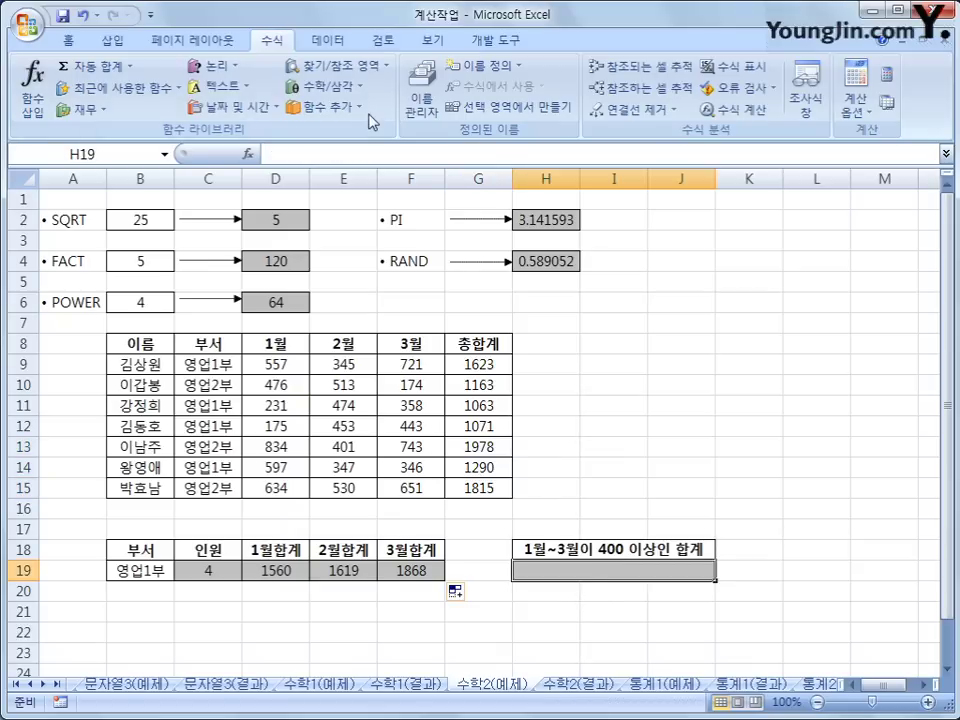
click(320, 86)
drag(413, 125, 641, 255)
click(381, 549)
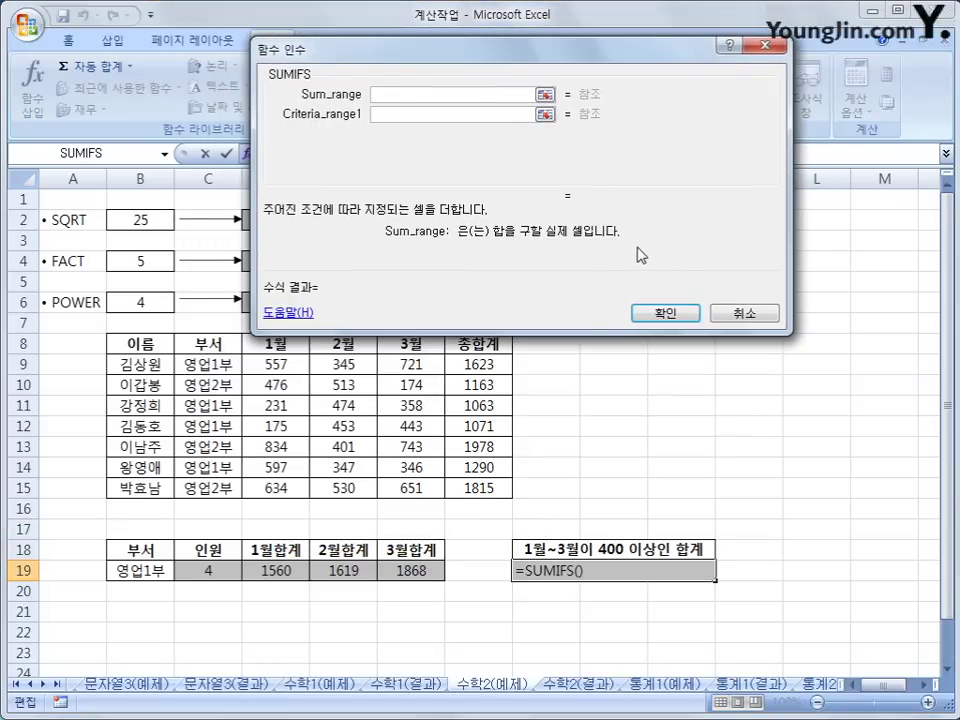
drag(470, 364, 463, 478)
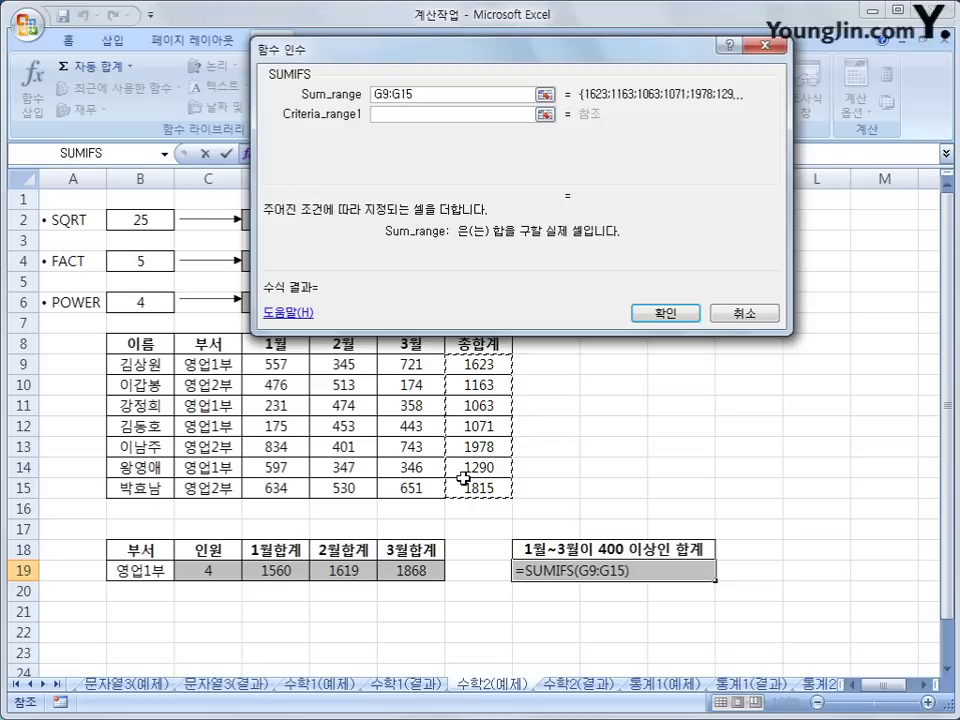
- Set the first SUMIFS condition to range D9:D15 with criteria >=400
click(420, 115)
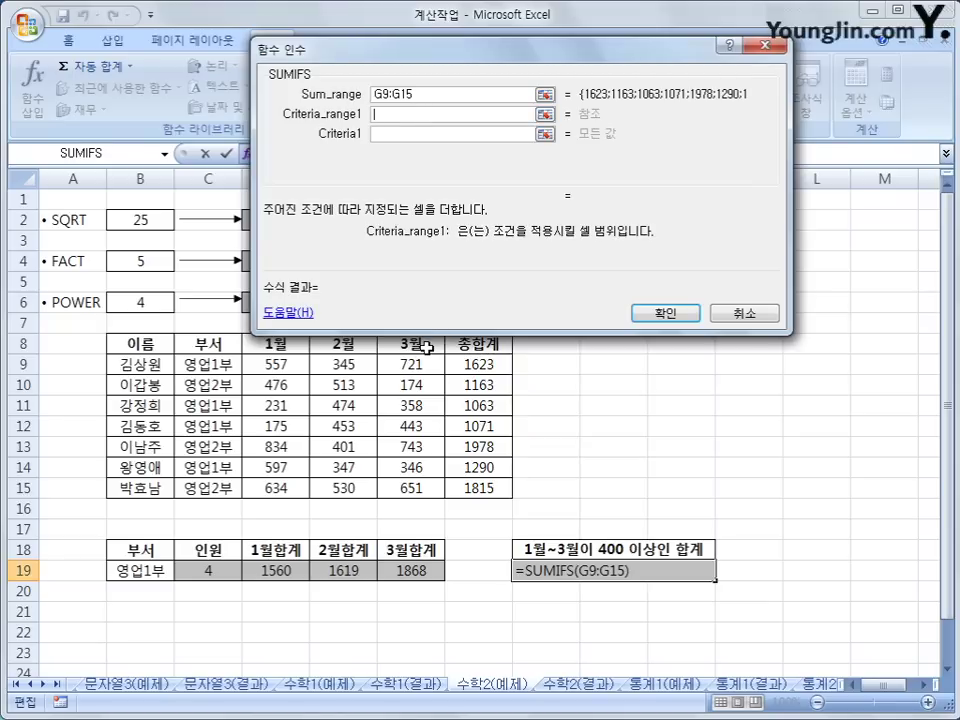
drag(279, 369, 290, 496)
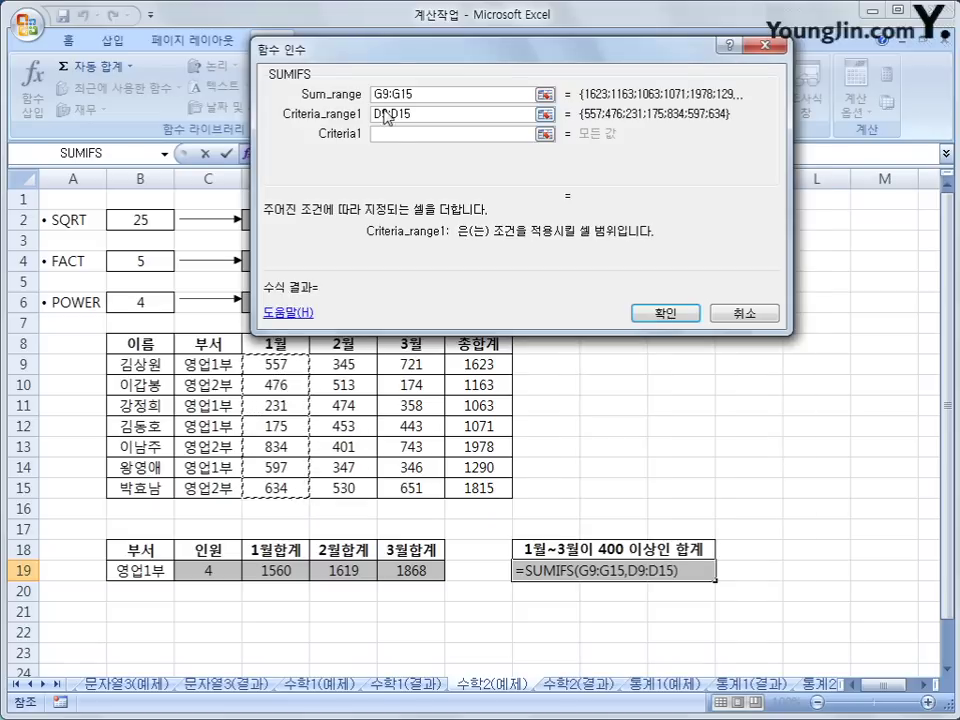
click(396, 135)
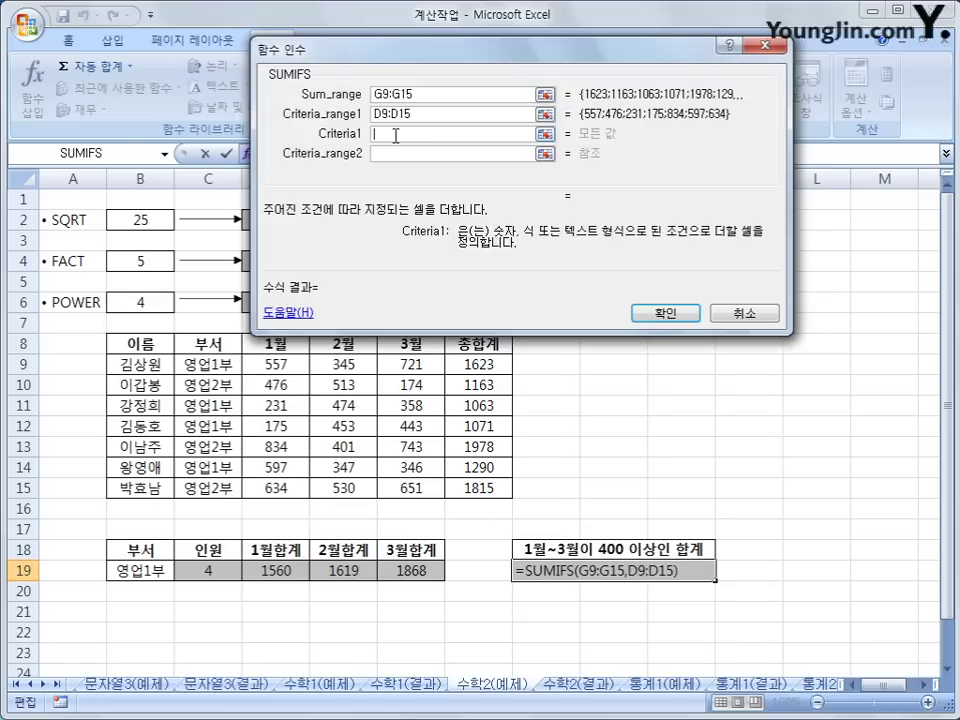
text(>=400)
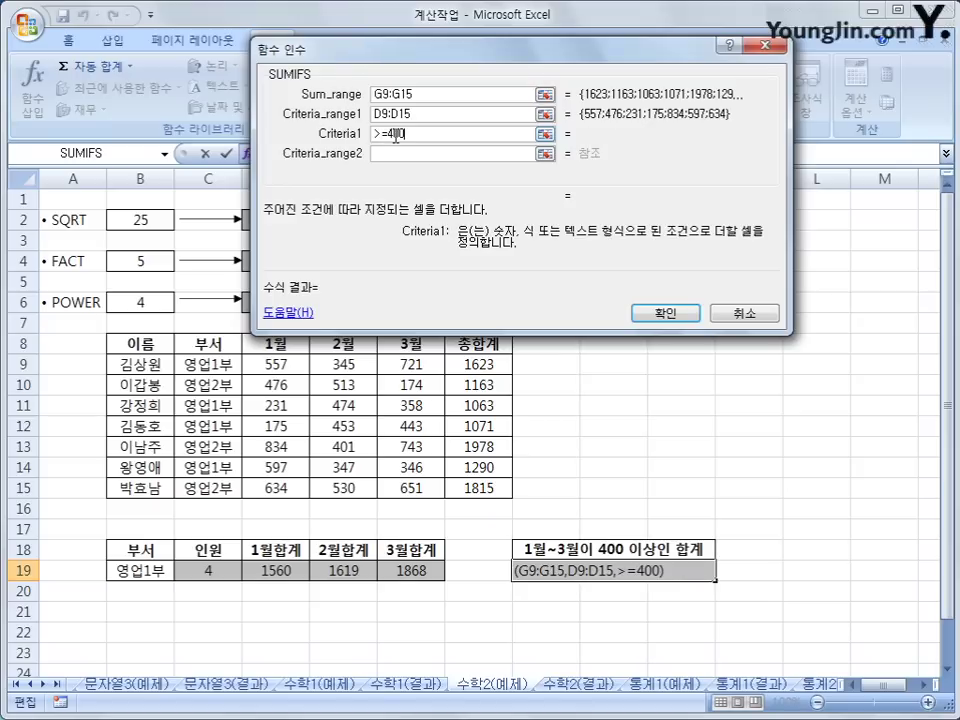
- Set the second SUMIFS condition to range E9:E15 with criteria >=400
click(392, 154)
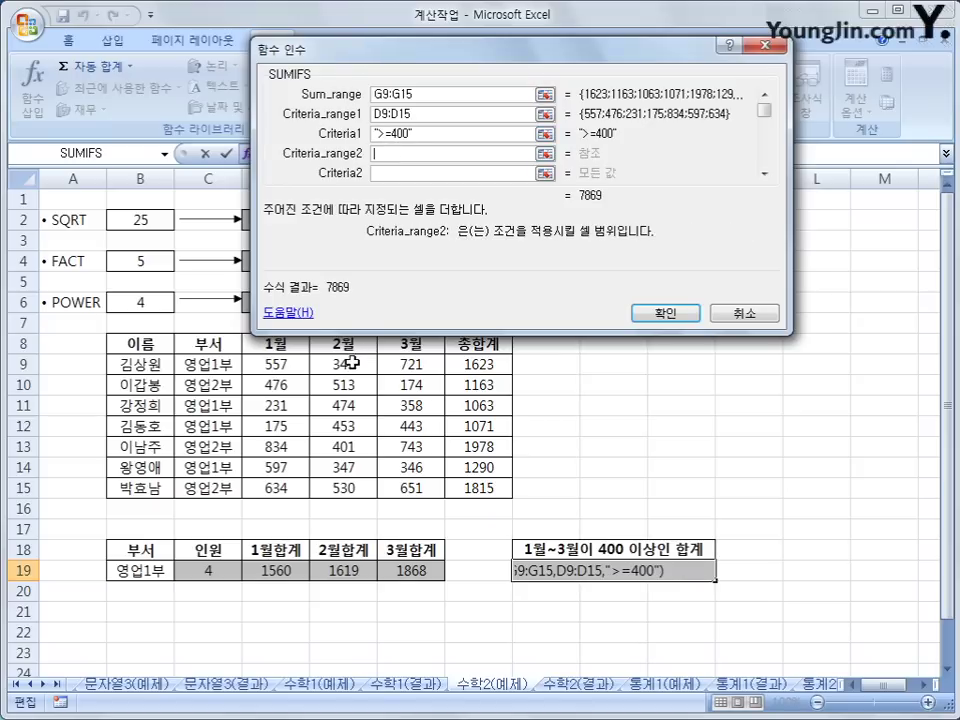
drag(352, 363, 350, 490)
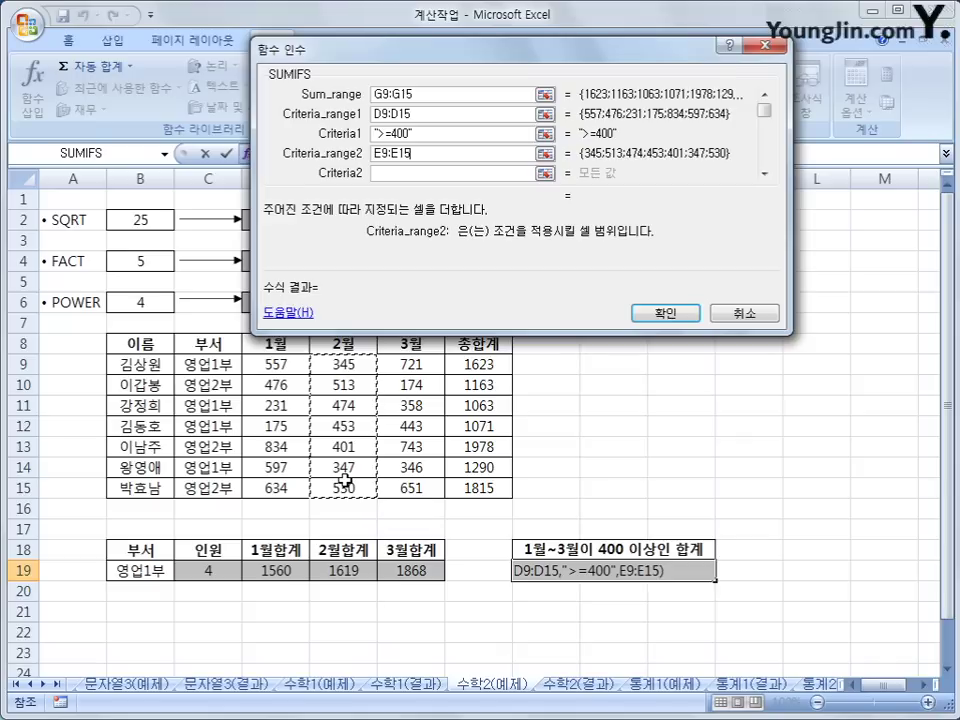
click(417, 175)
text(>=400)
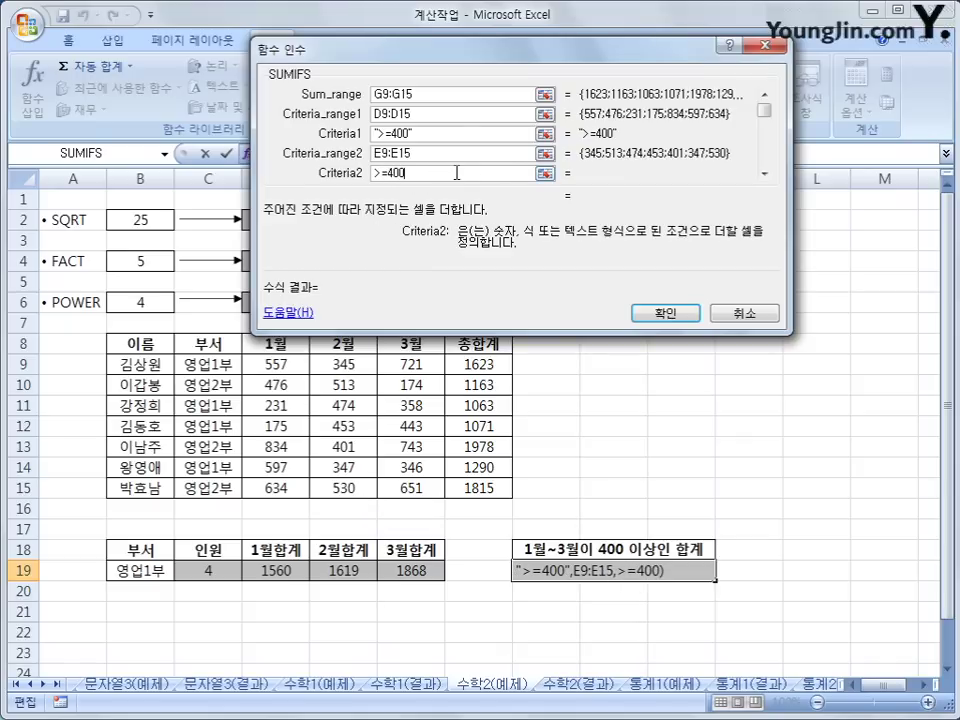
key(Tab)
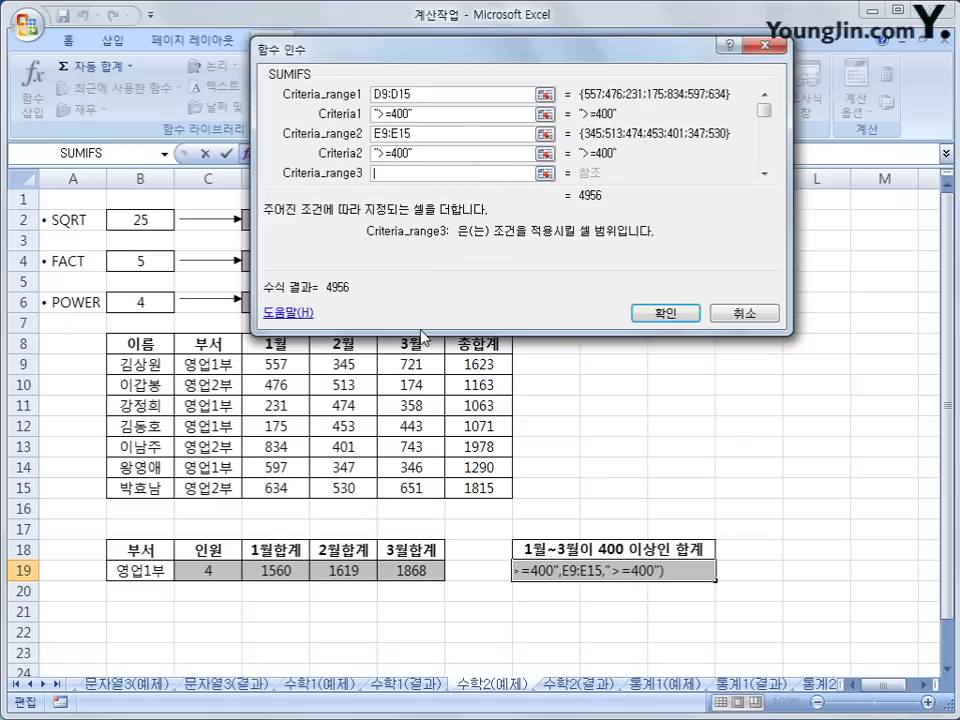
- Set the third SUMIFS condition to range F9:F15 with criteria >=400 and enter the formula in H19
drag(407, 364, 407, 484)
key(Tab)
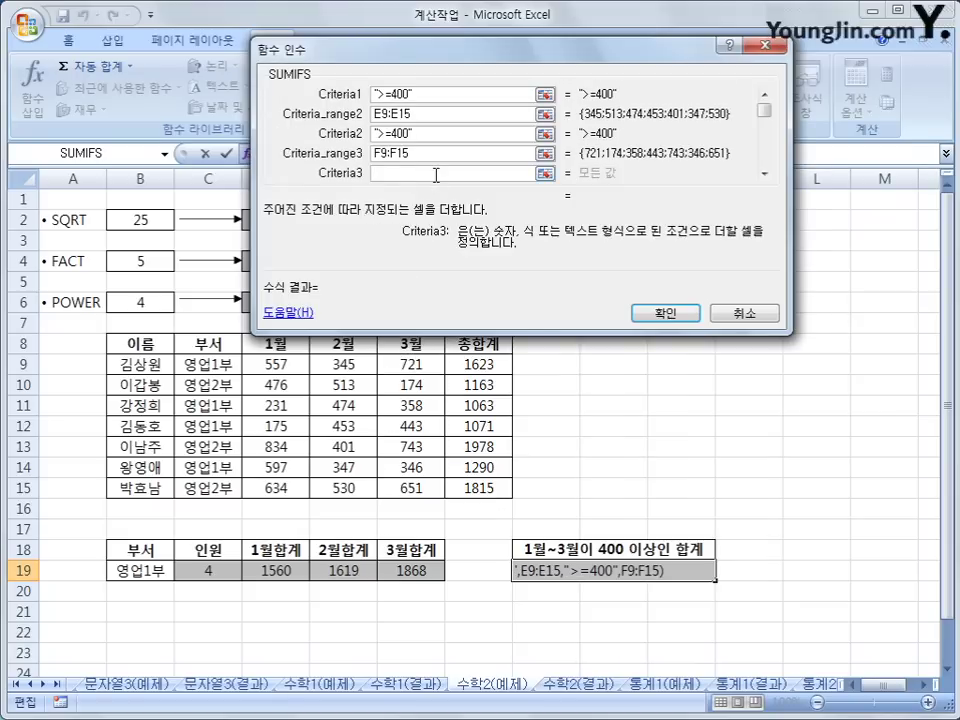
text(>)
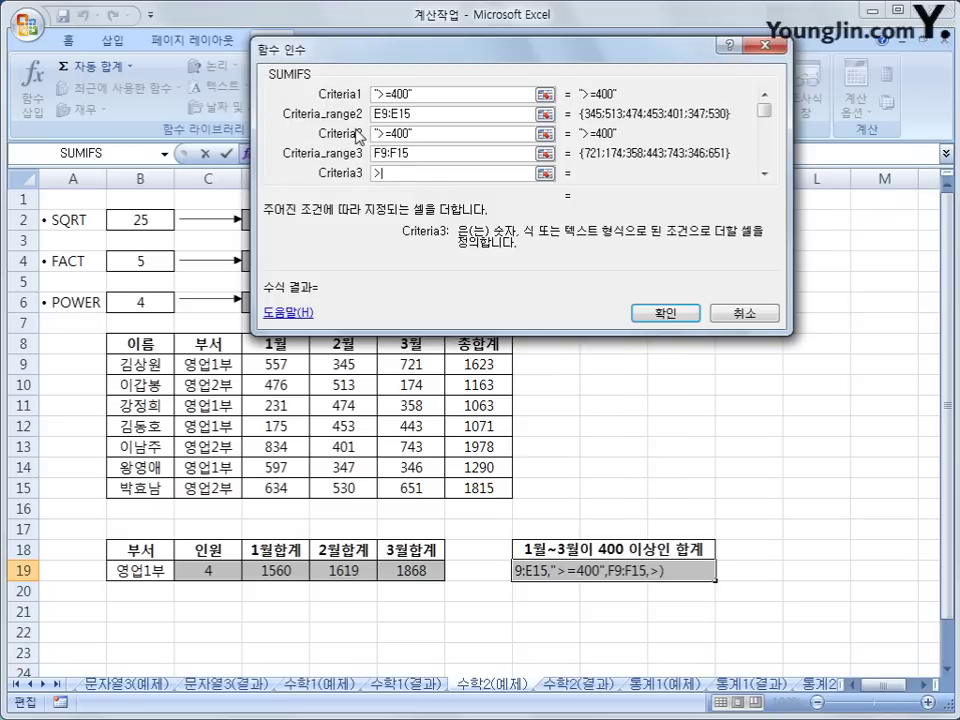
text(=400)
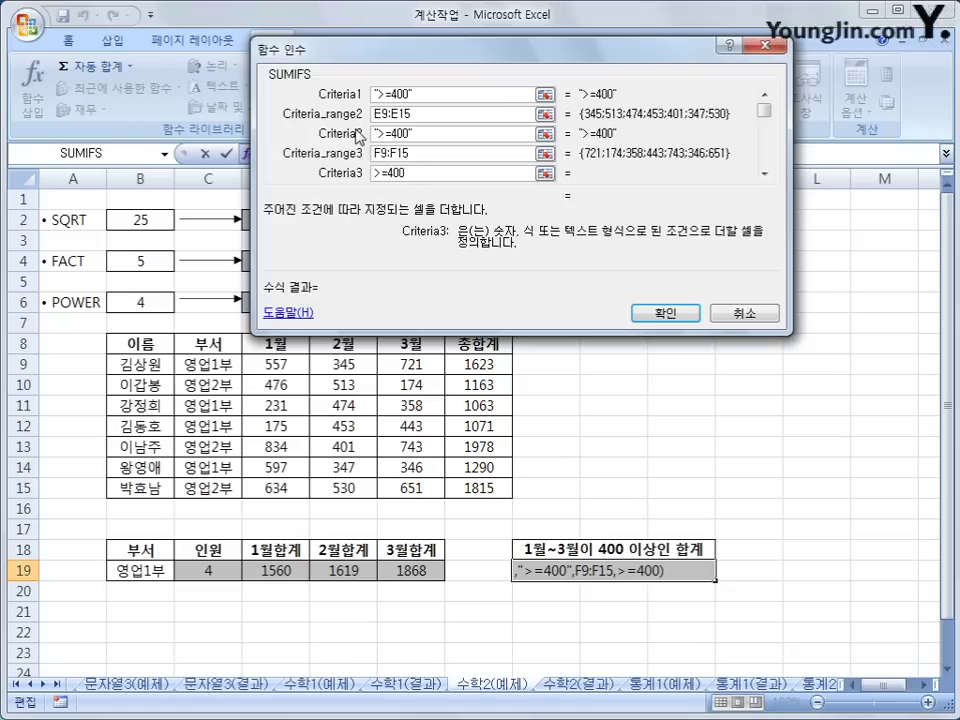
click(447, 152)
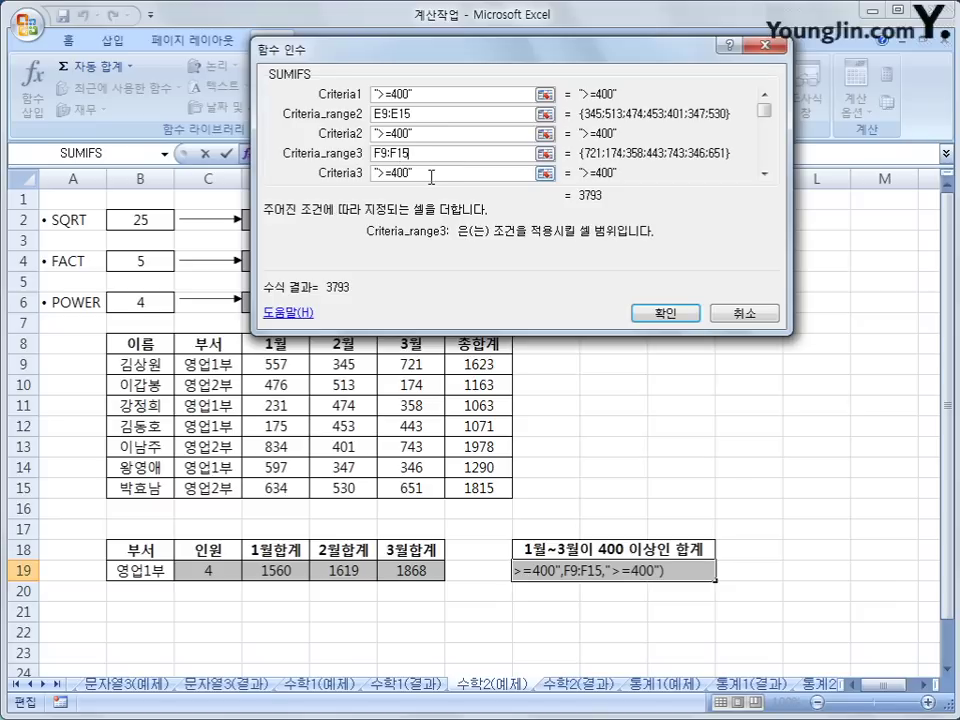
click(665, 313)
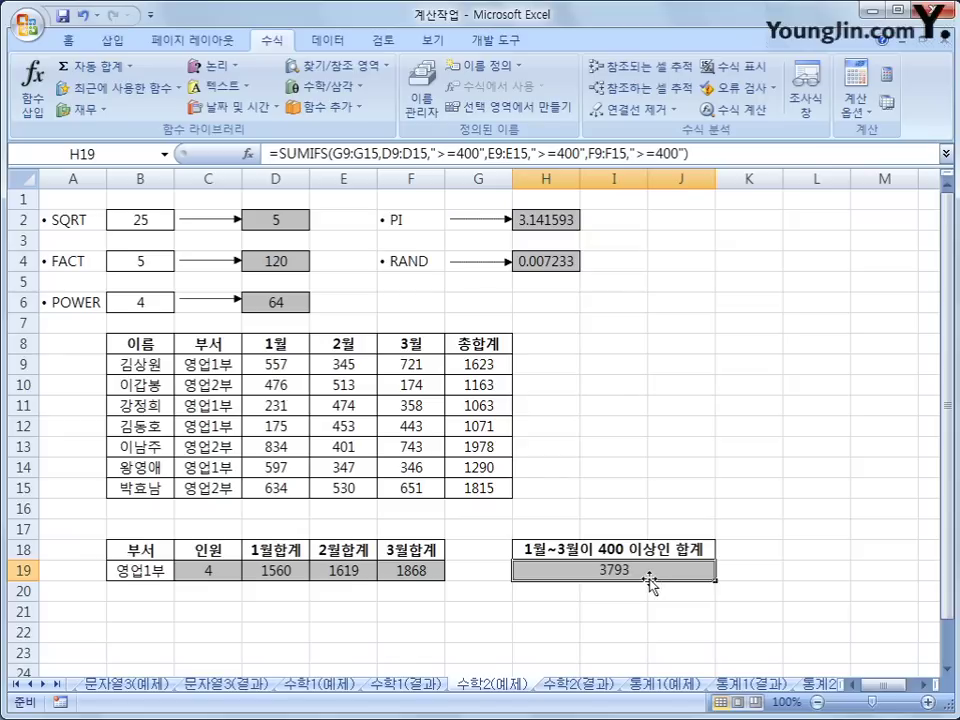